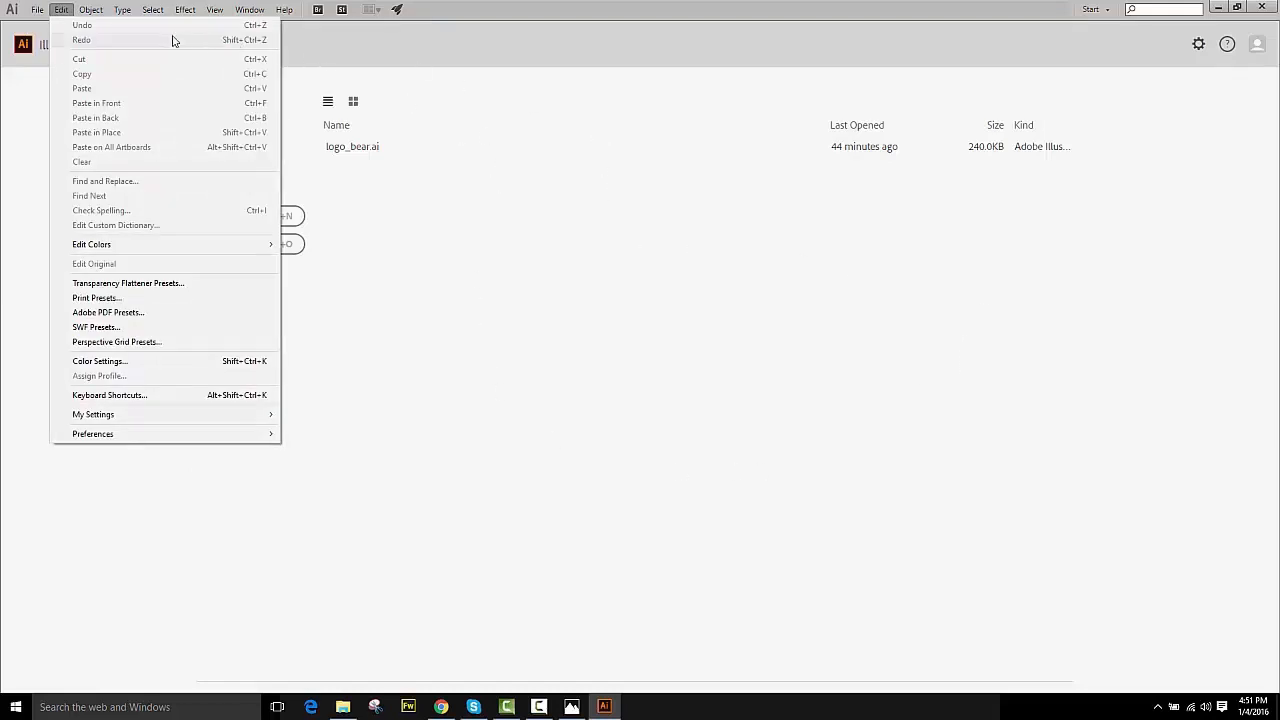
- Create a new 800 × 600 pt CMYK document named intr_illustrator
click(505, 238)
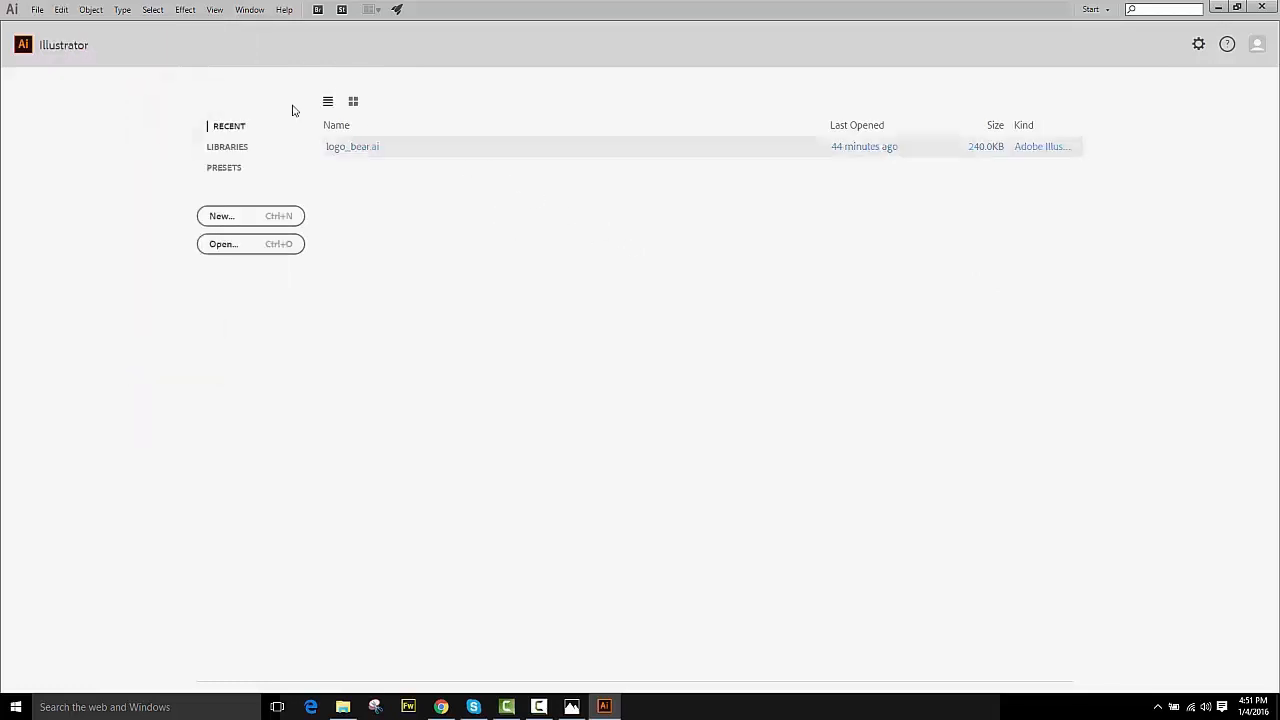
click(37, 11)
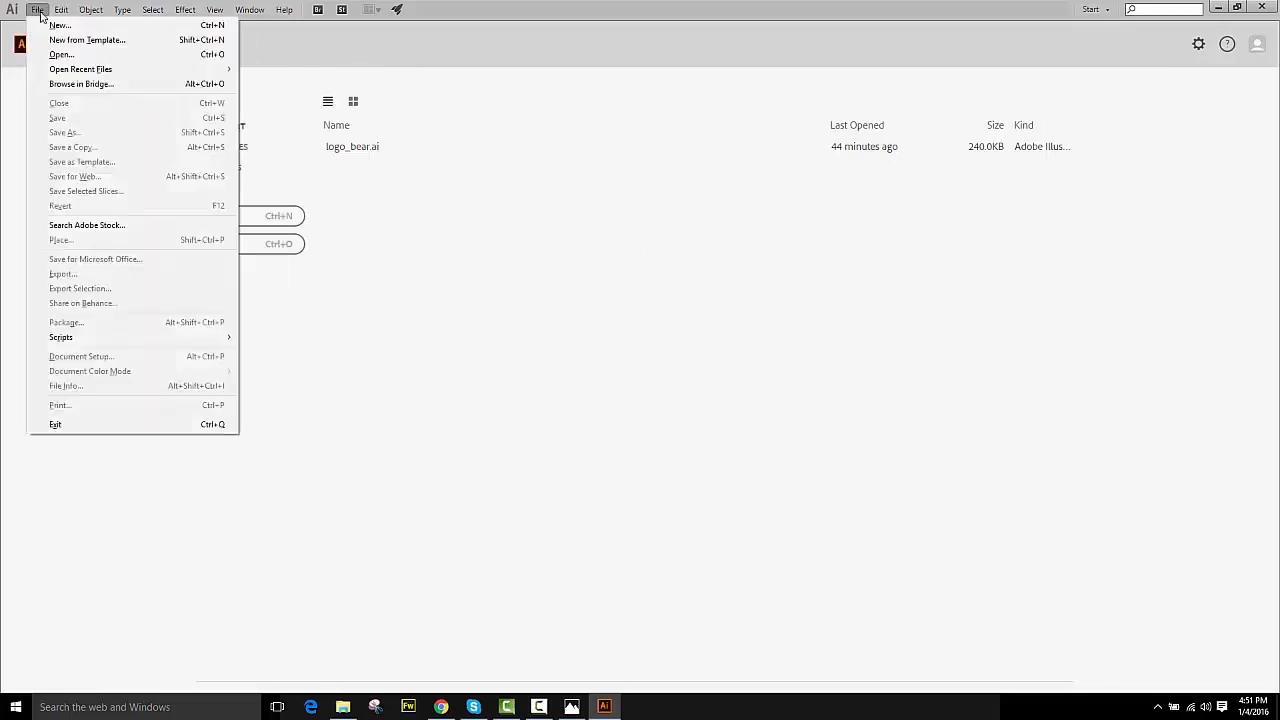
click(59, 25)
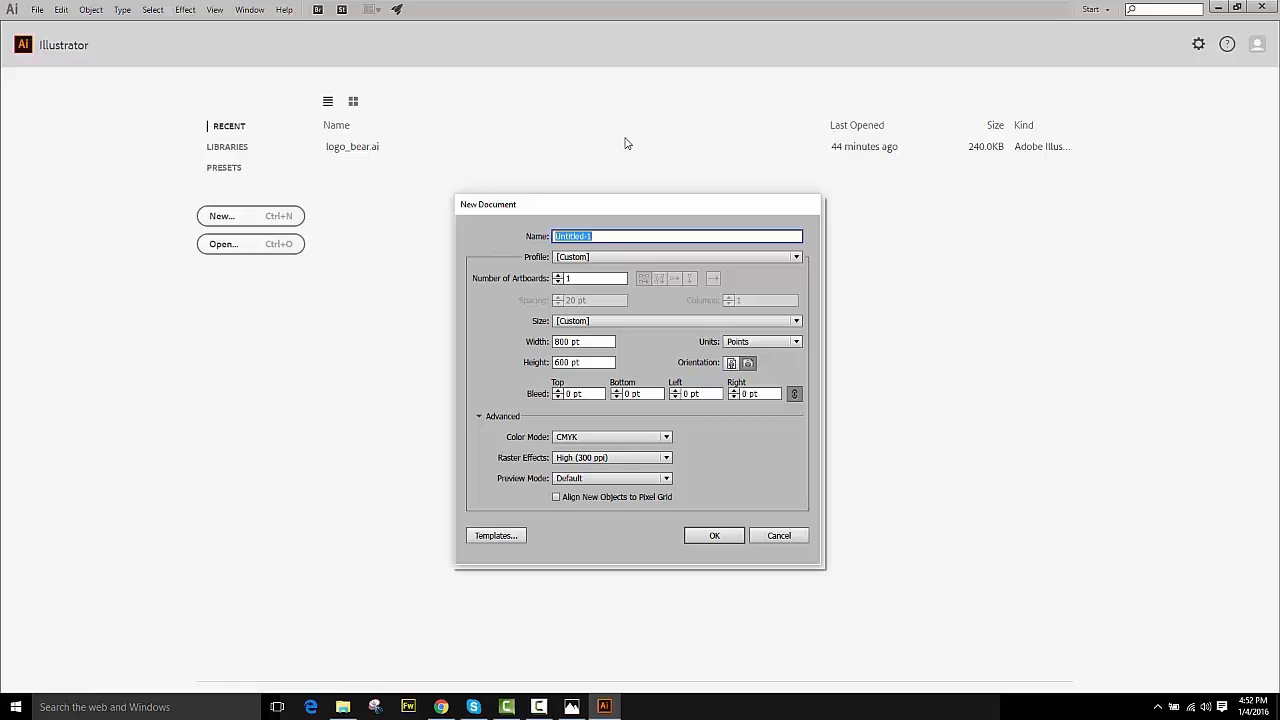
text(r_illustrotor)
click(715, 536)
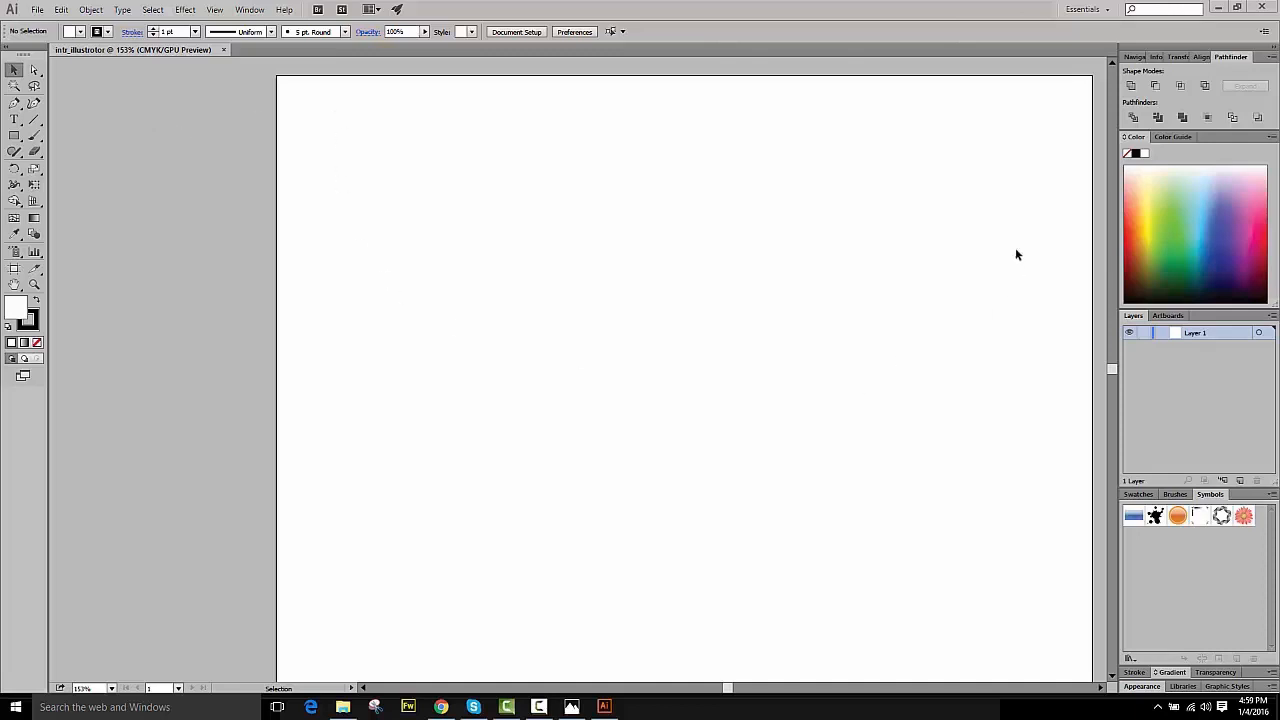
- Save the document as intr_illustrator in the Desktop's work011515\Video_Work\sections5to8\software folder with Illustrator CC options
click(37, 9)
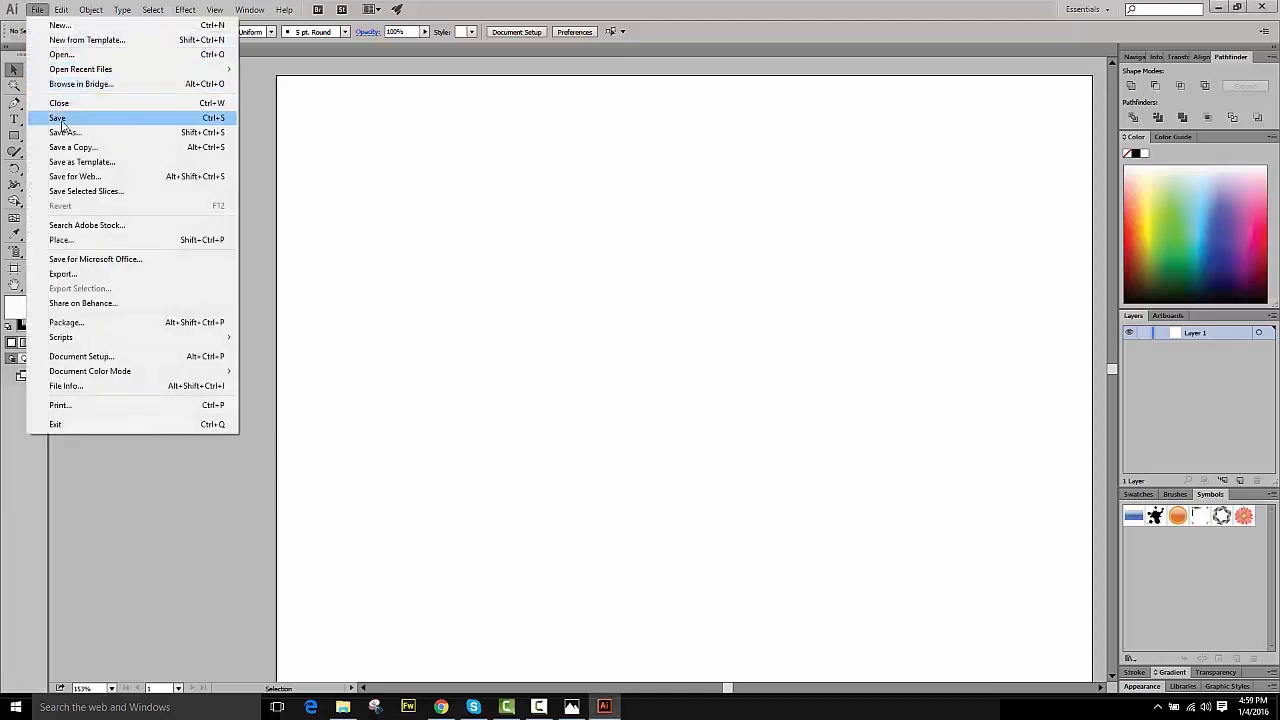
click(63, 119)
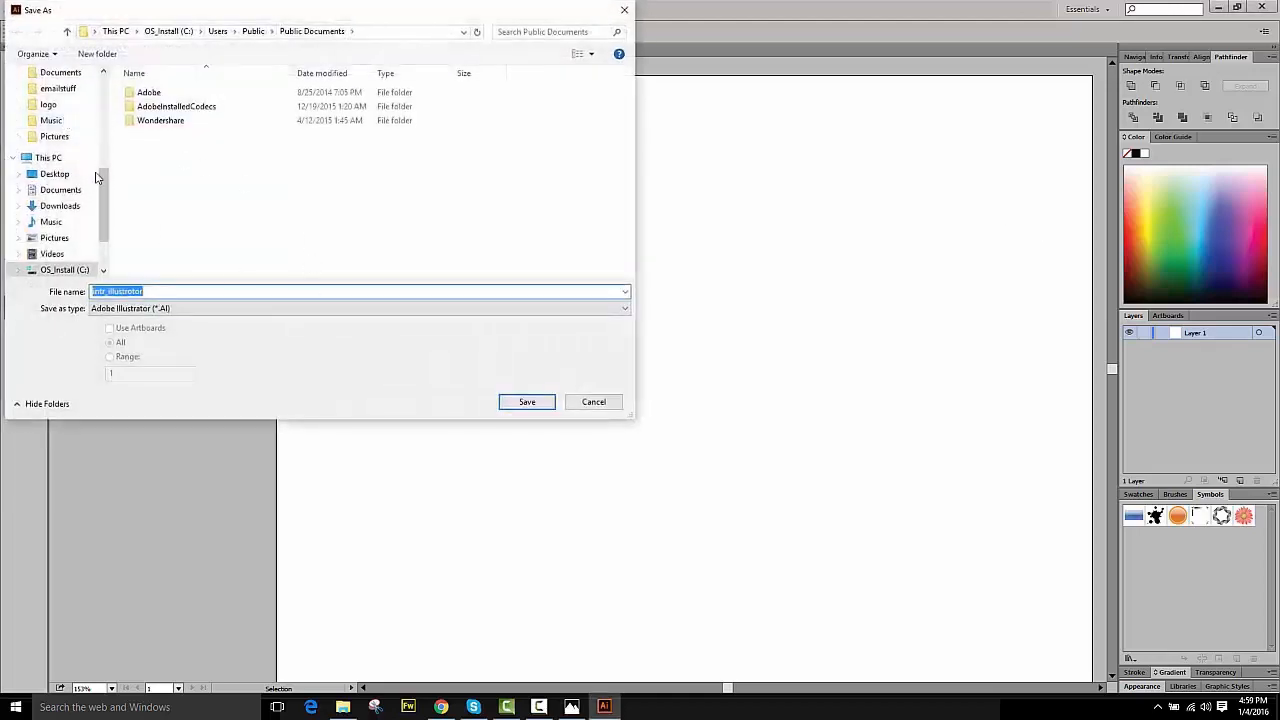
scroll(107, 185, up, 5)
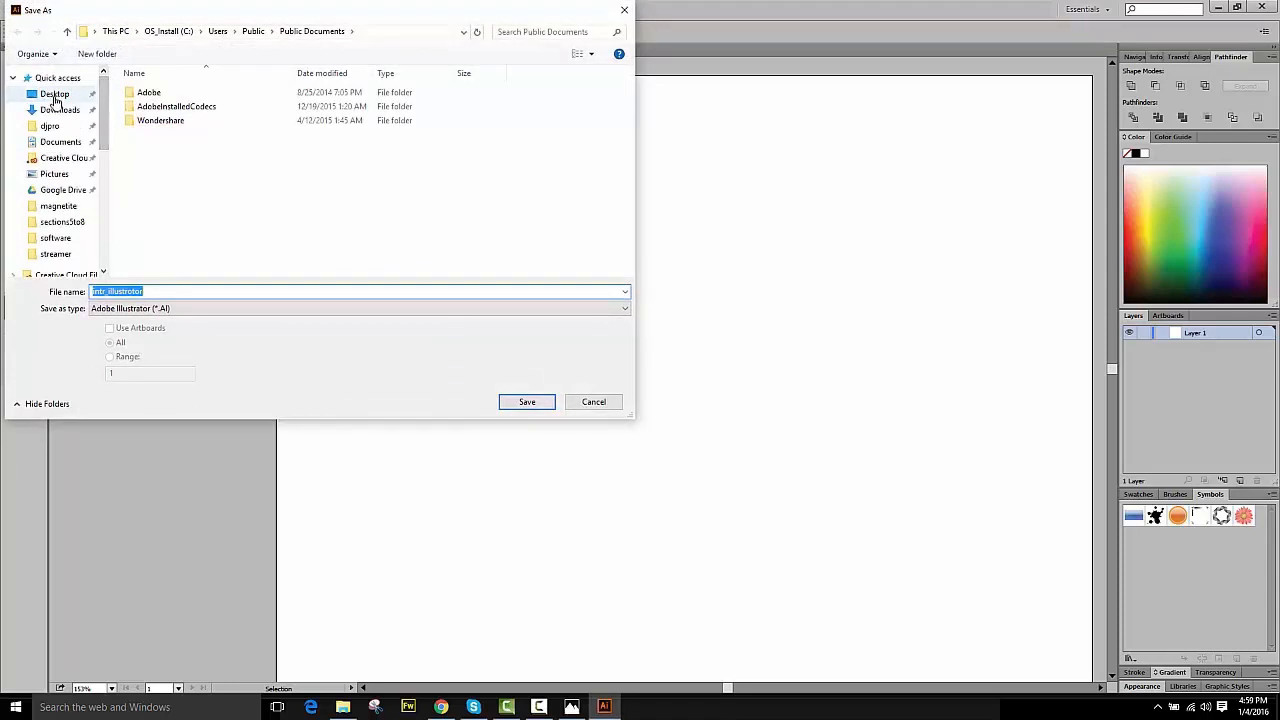
click(54, 97)
double_click(148, 113)
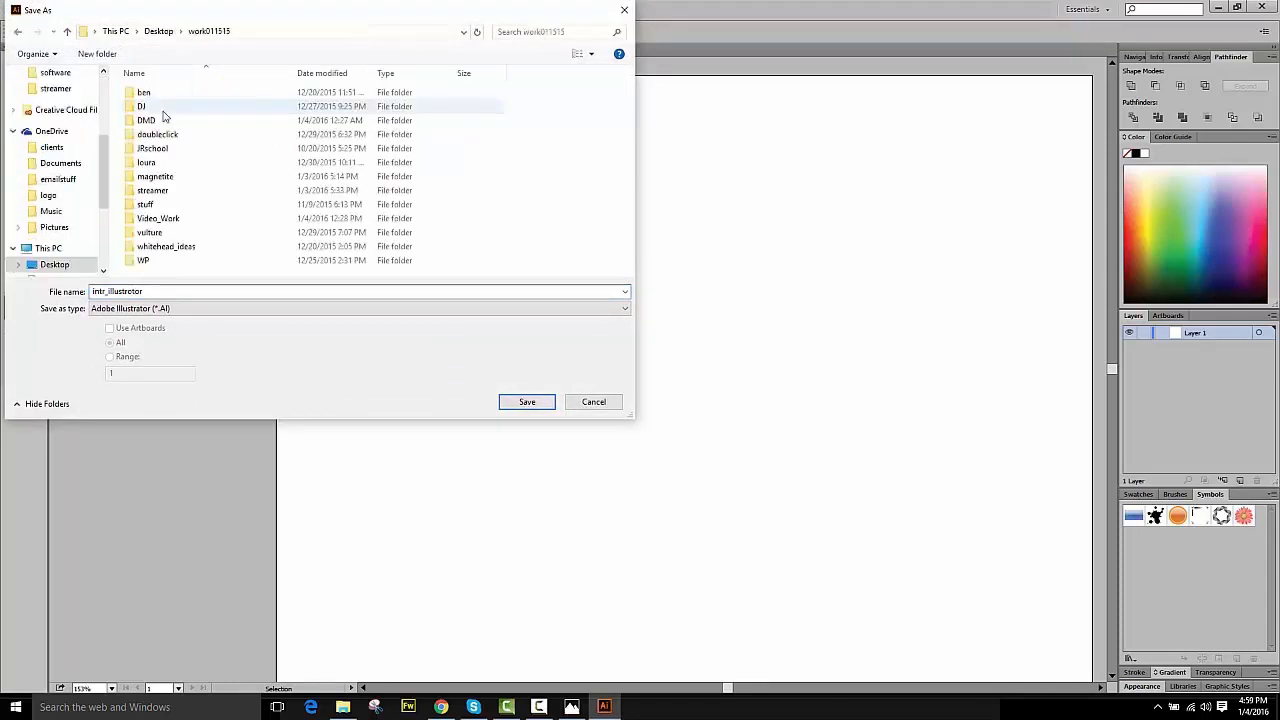
double_click(172, 219)
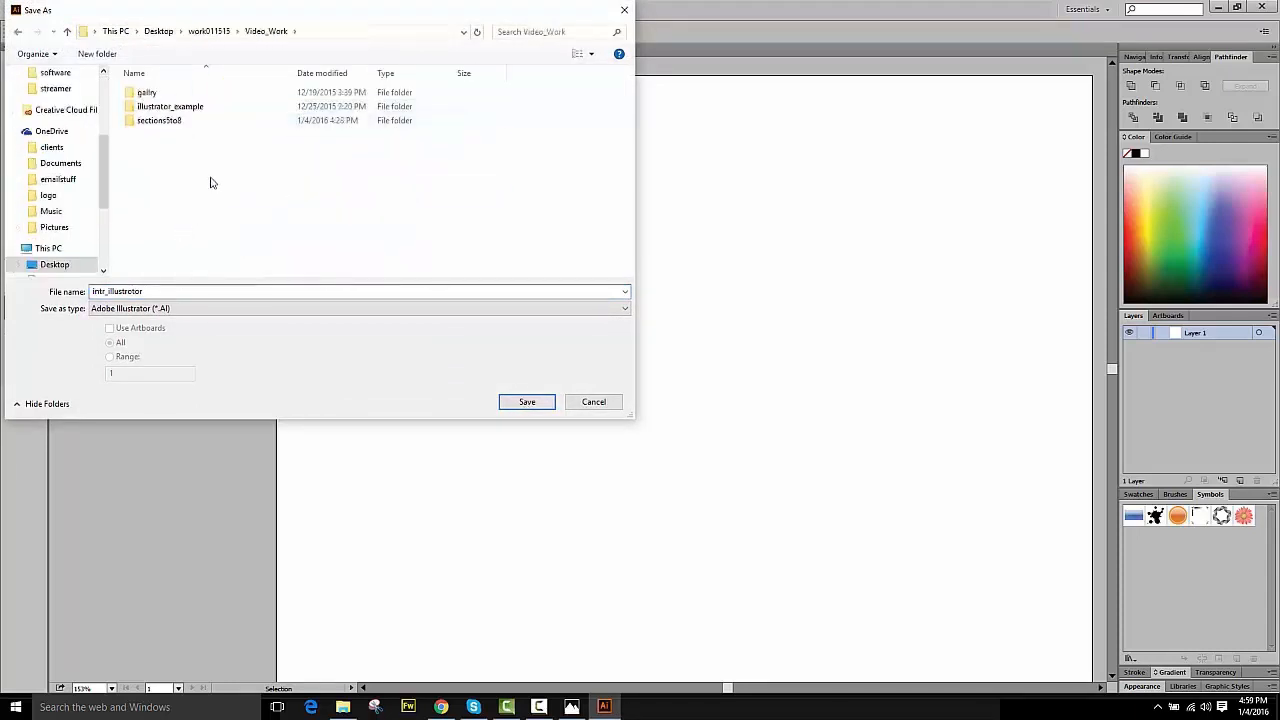
double_click(196, 125)
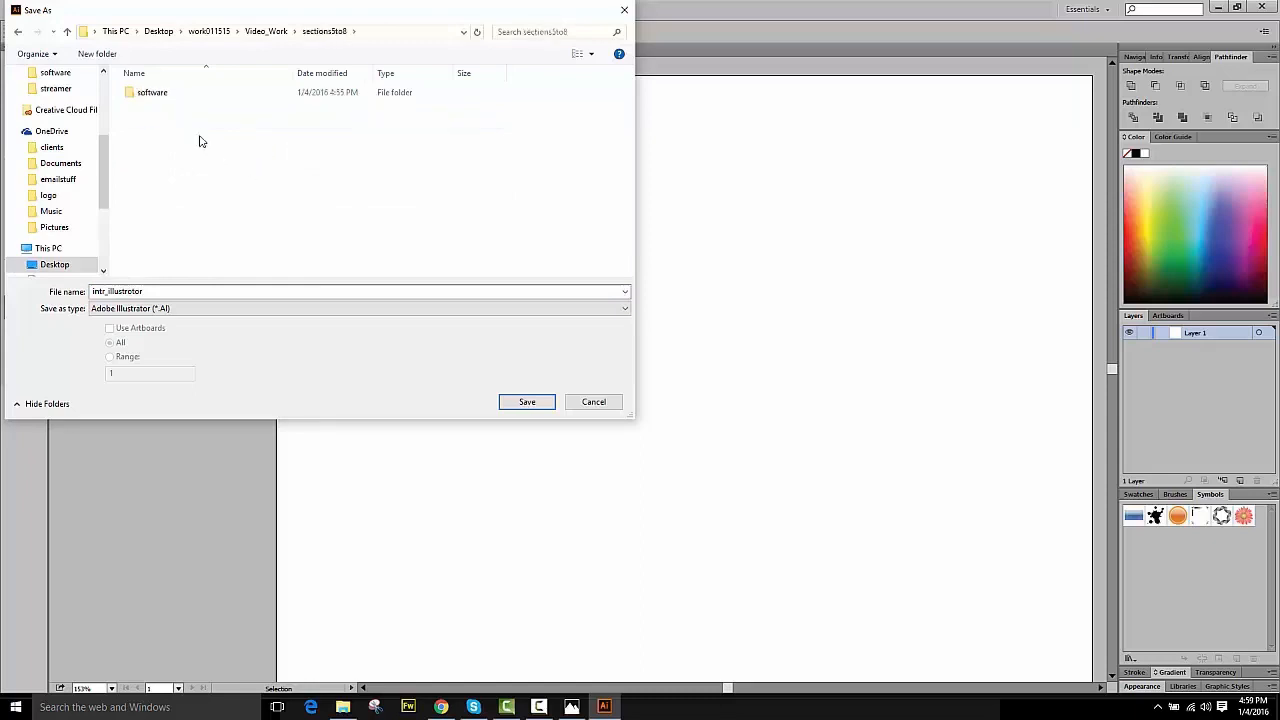
double_click(165, 100)
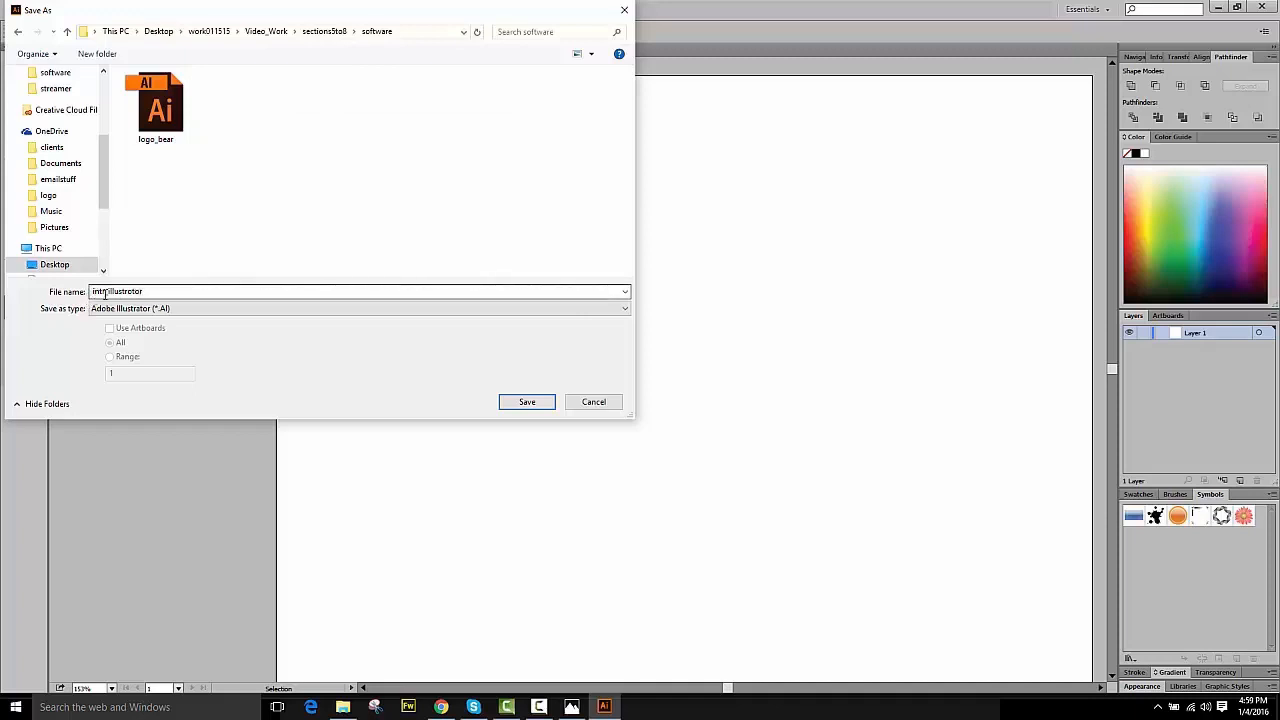
drag(305, 9, 577, 52)
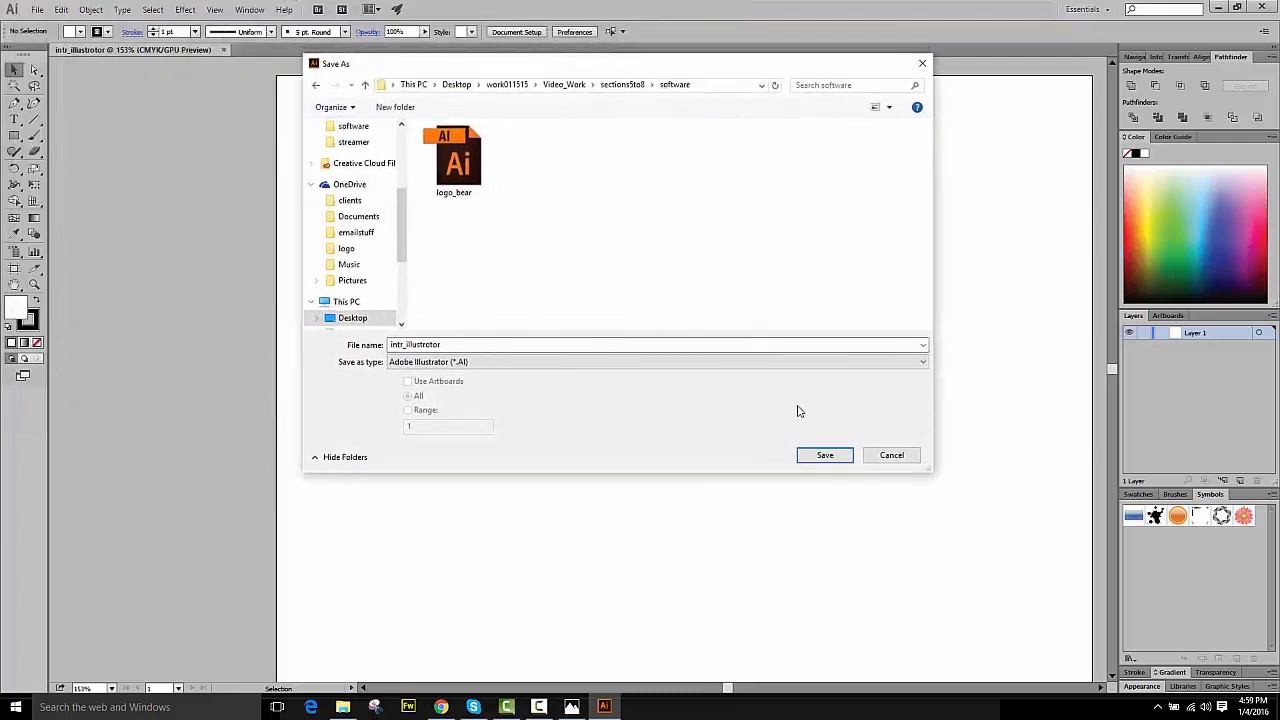
click(829, 456)
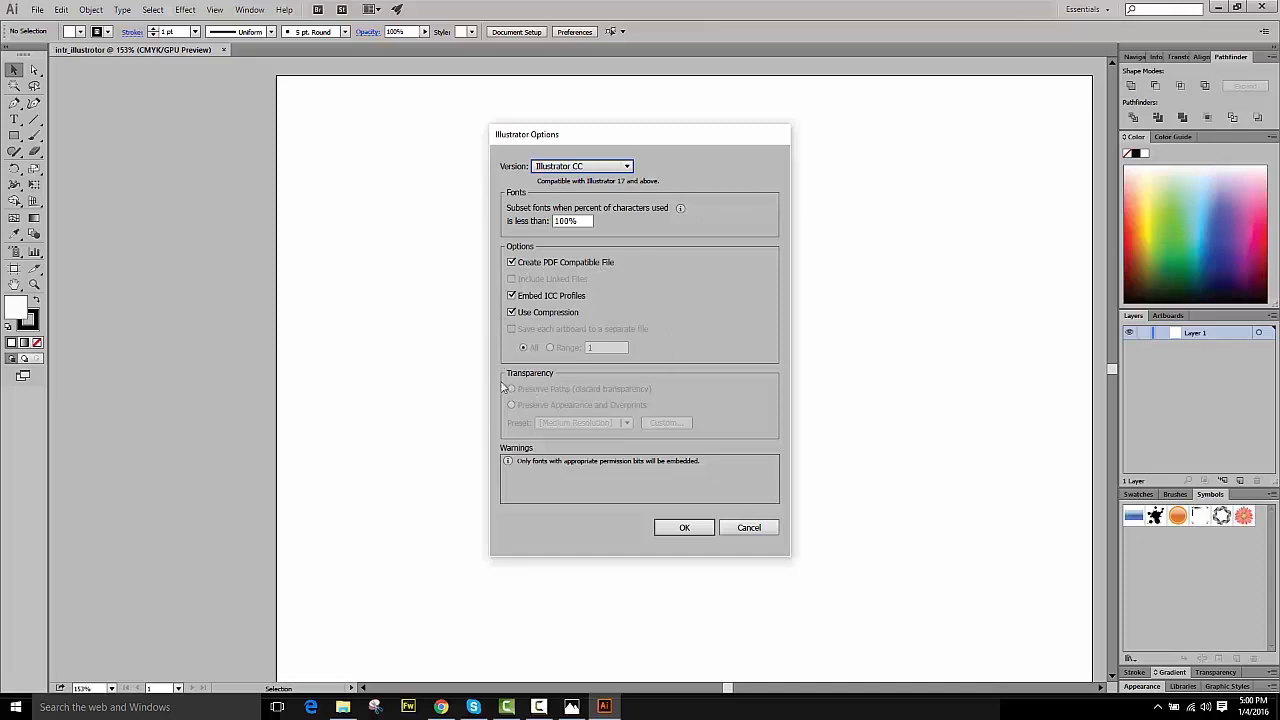
click(688, 529)
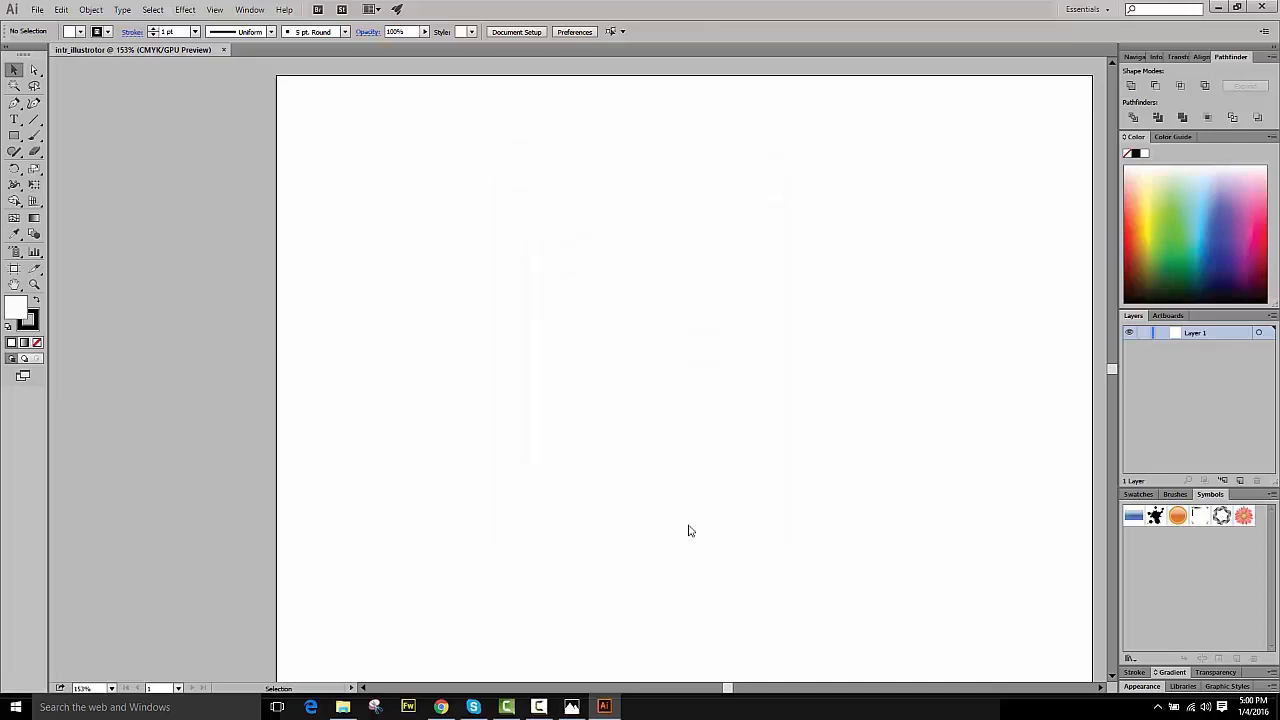
click(1220, 7)
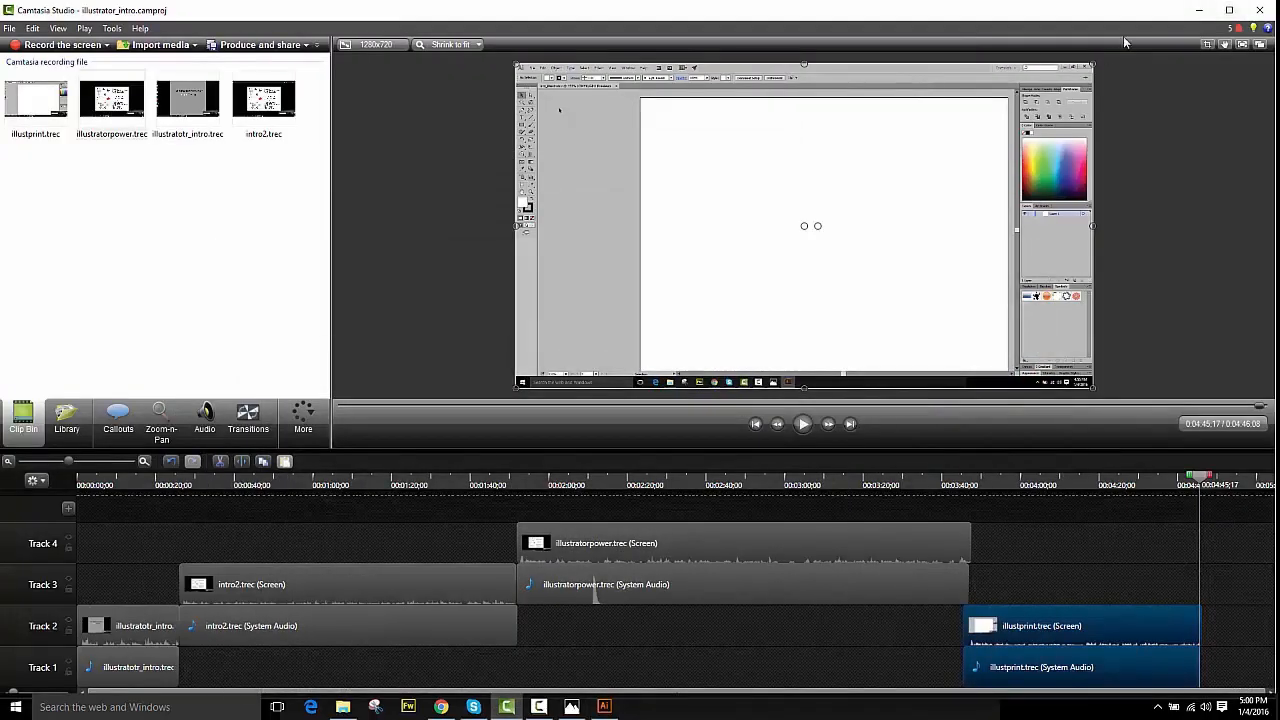
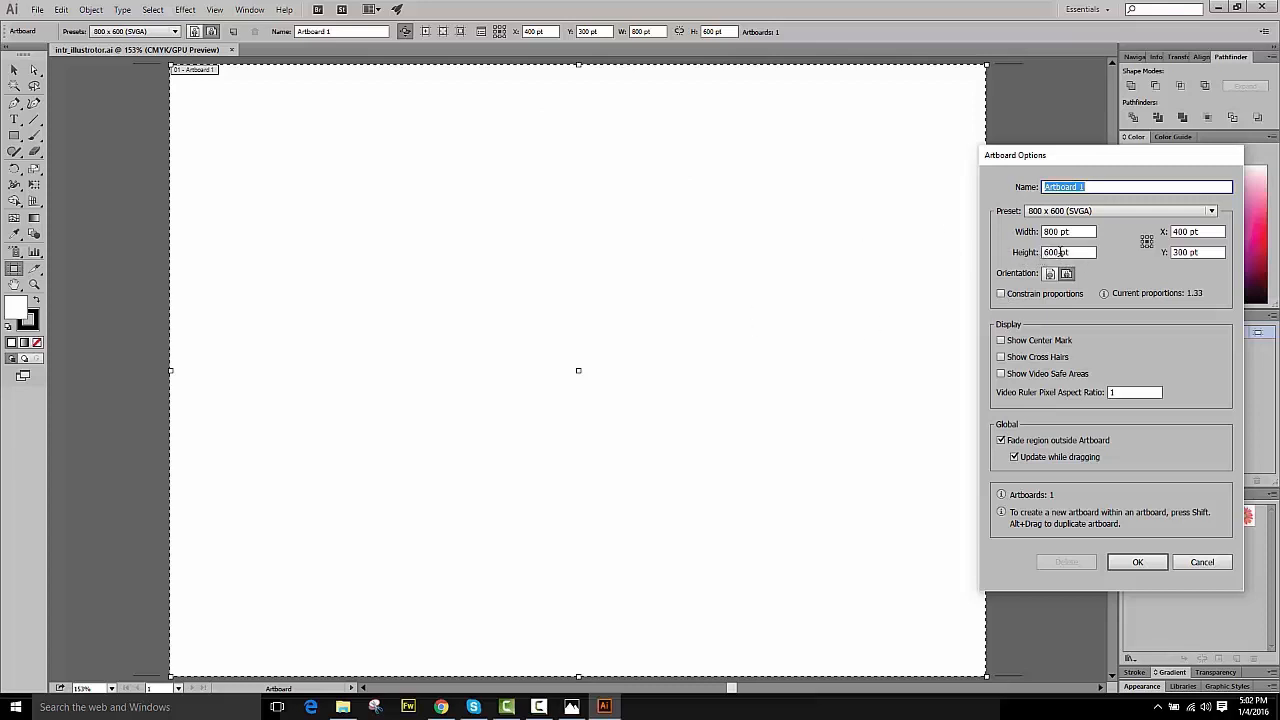
- Set the artboard height to 400 pt in the artboard options
click(1056, 252)
double_click(1056, 252)
text(400)
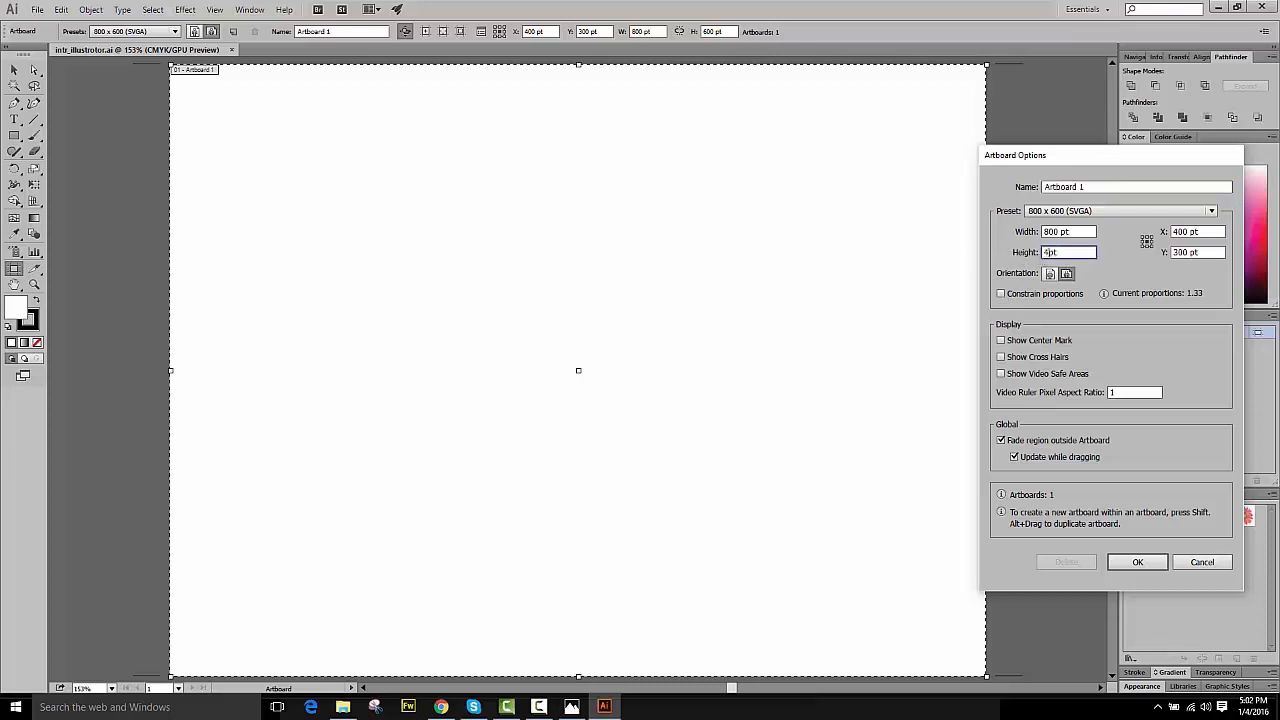
key(Return)
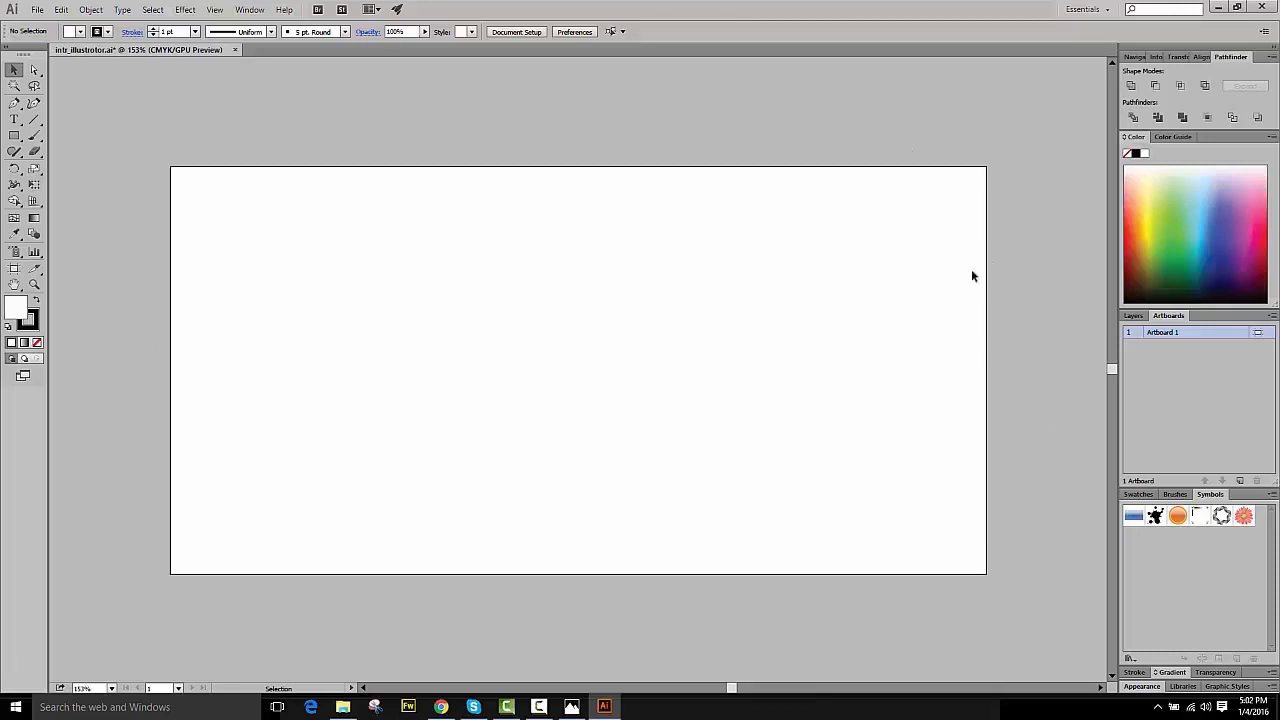
- Pick the Pen tool and set the fill color to red bc3335
click(215, 10)
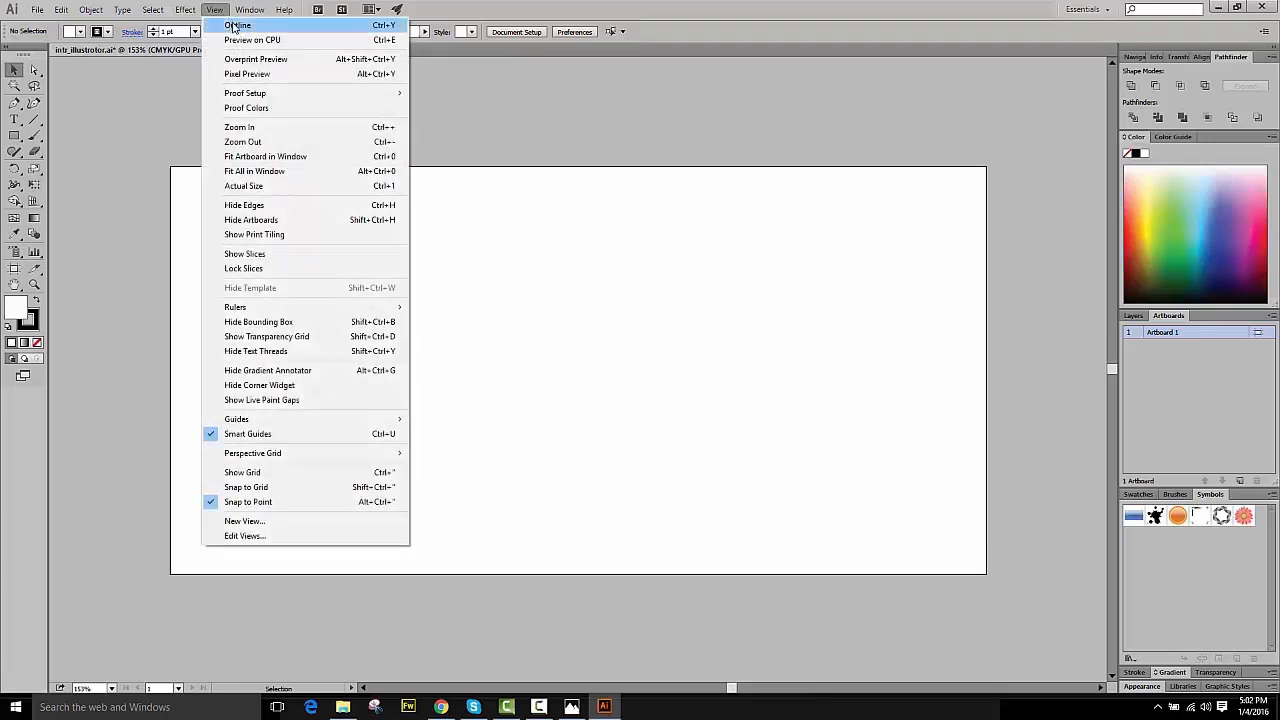
click(238, 187)
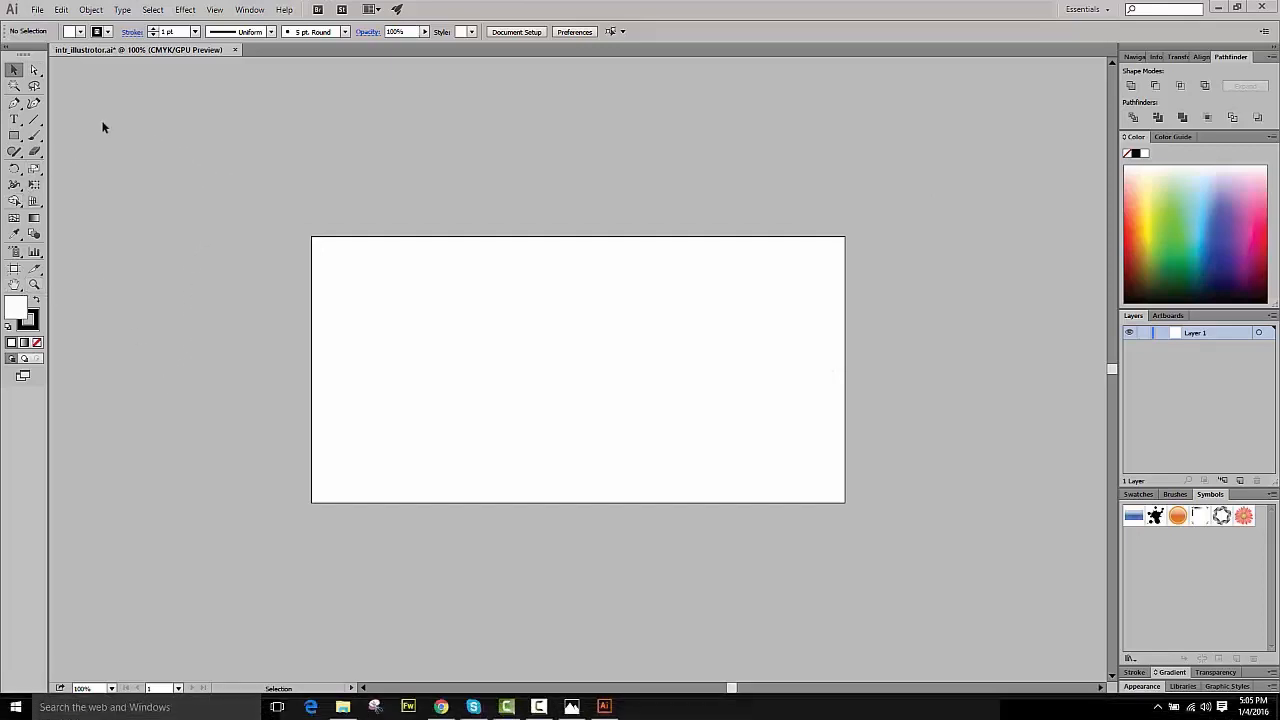
click(15, 104)
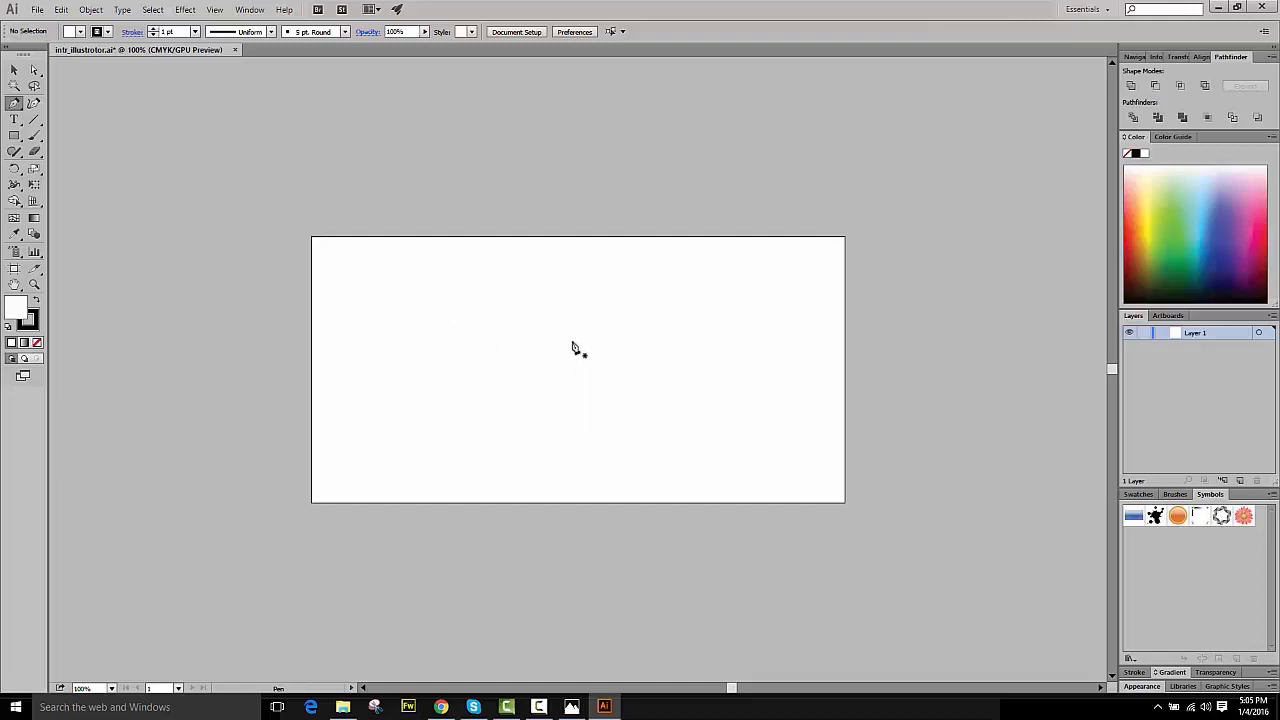
double_click(22, 315)
click(1021, 326)
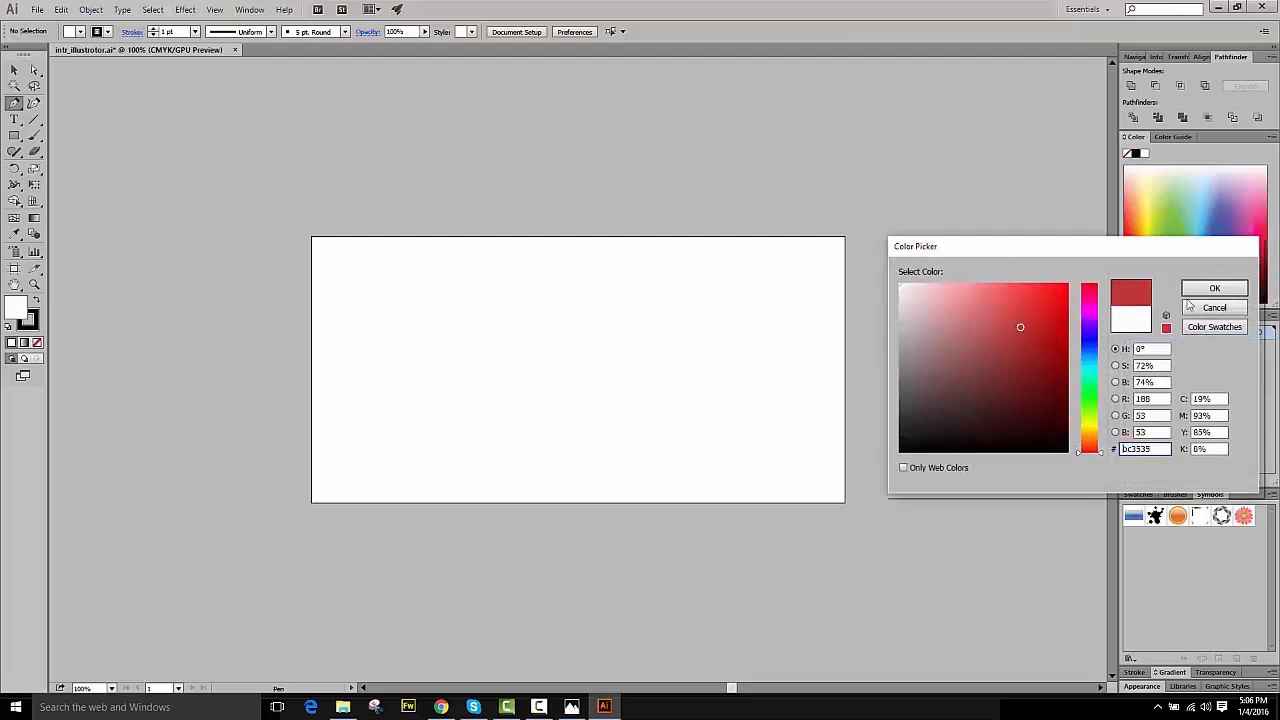
click(1214, 288)
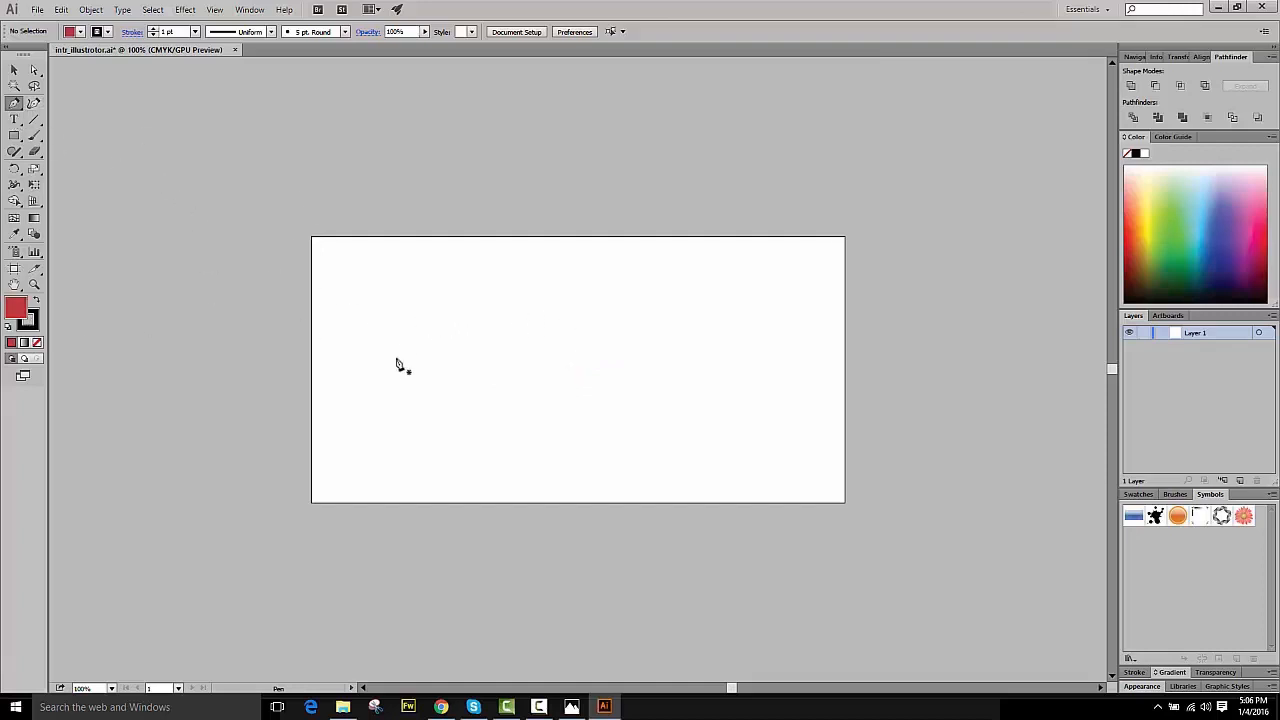
- Draw a closed six-point irregular polygon across the artboard's upper left area with the Pen tool
drag(403, 300, 415, 320)
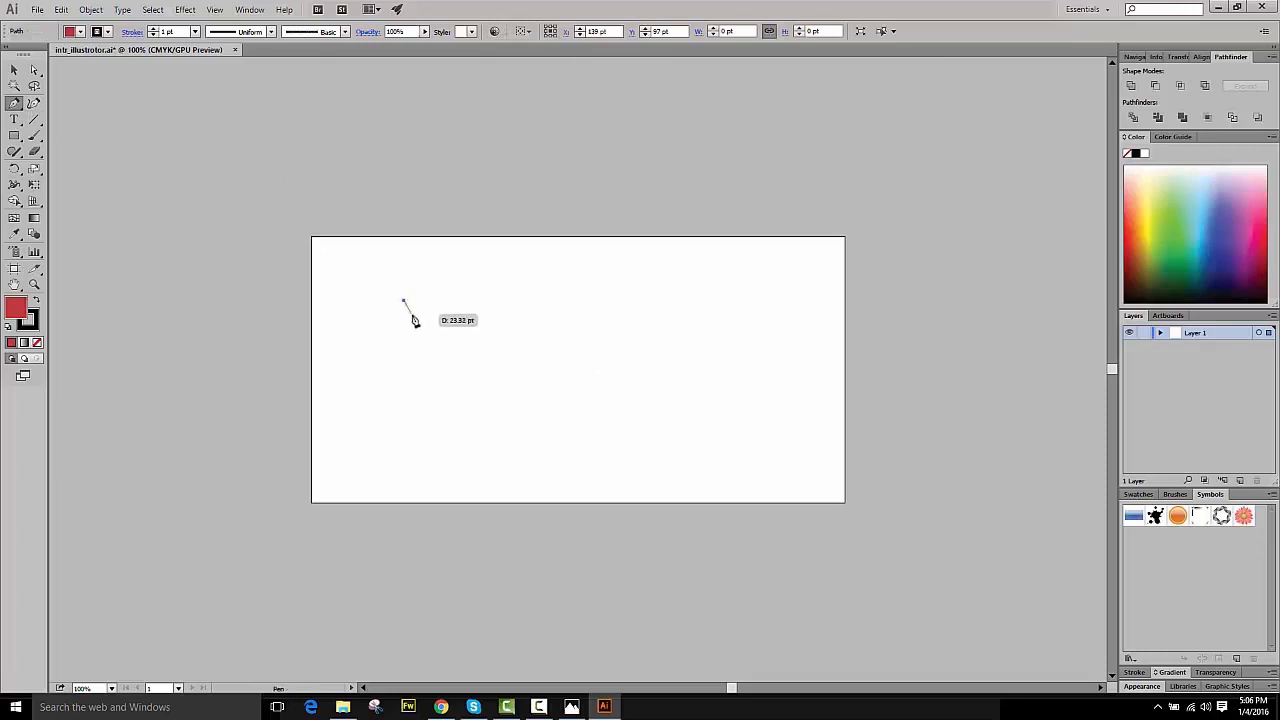
click(460, 384)
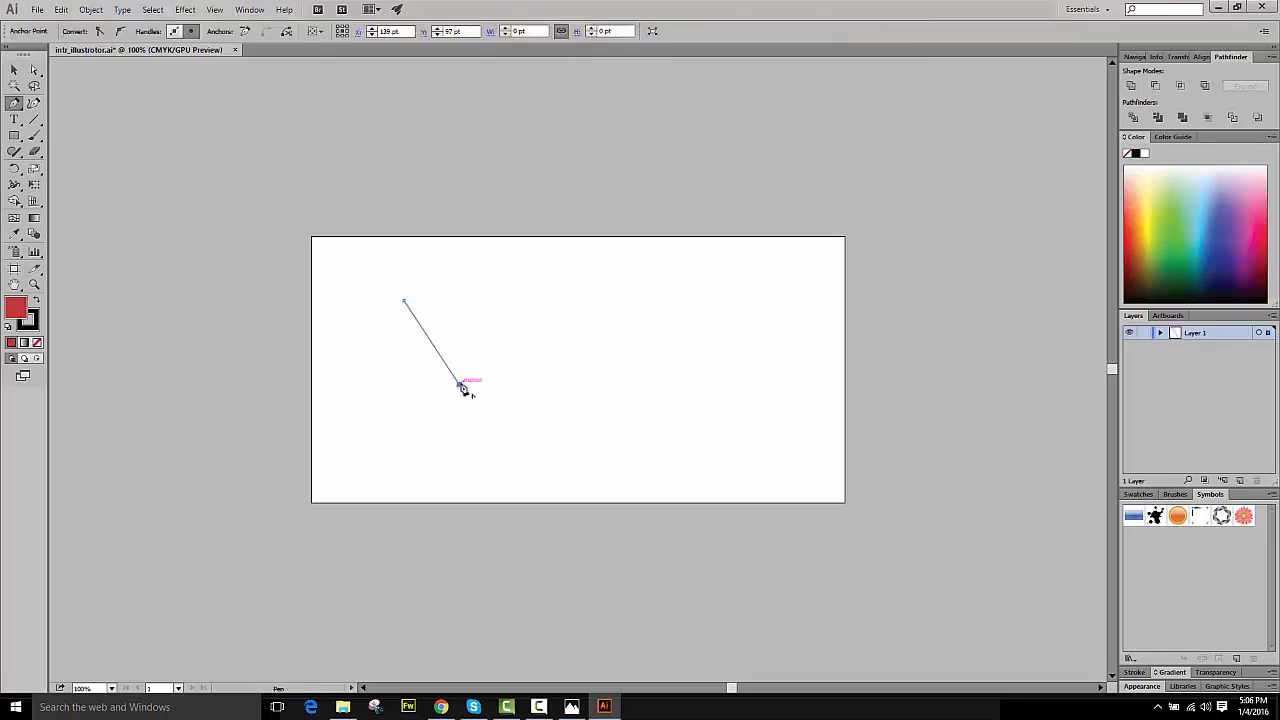
click(606, 352)
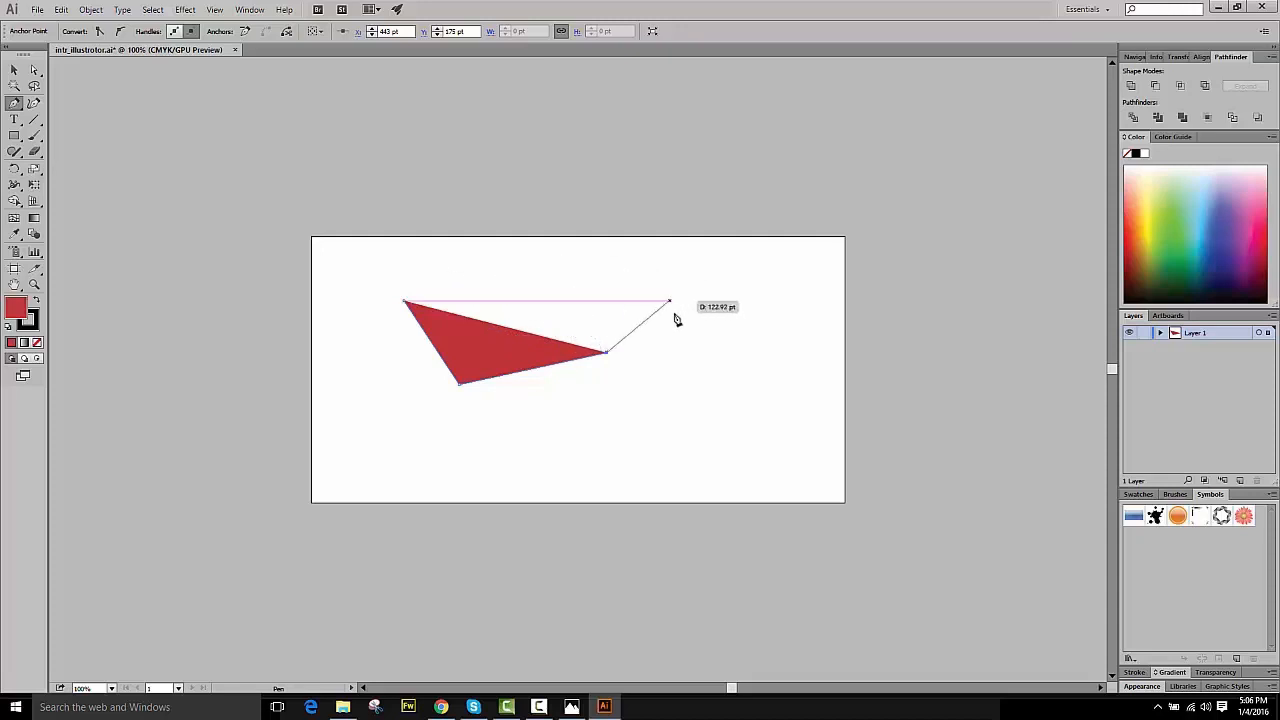
click(655, 414)
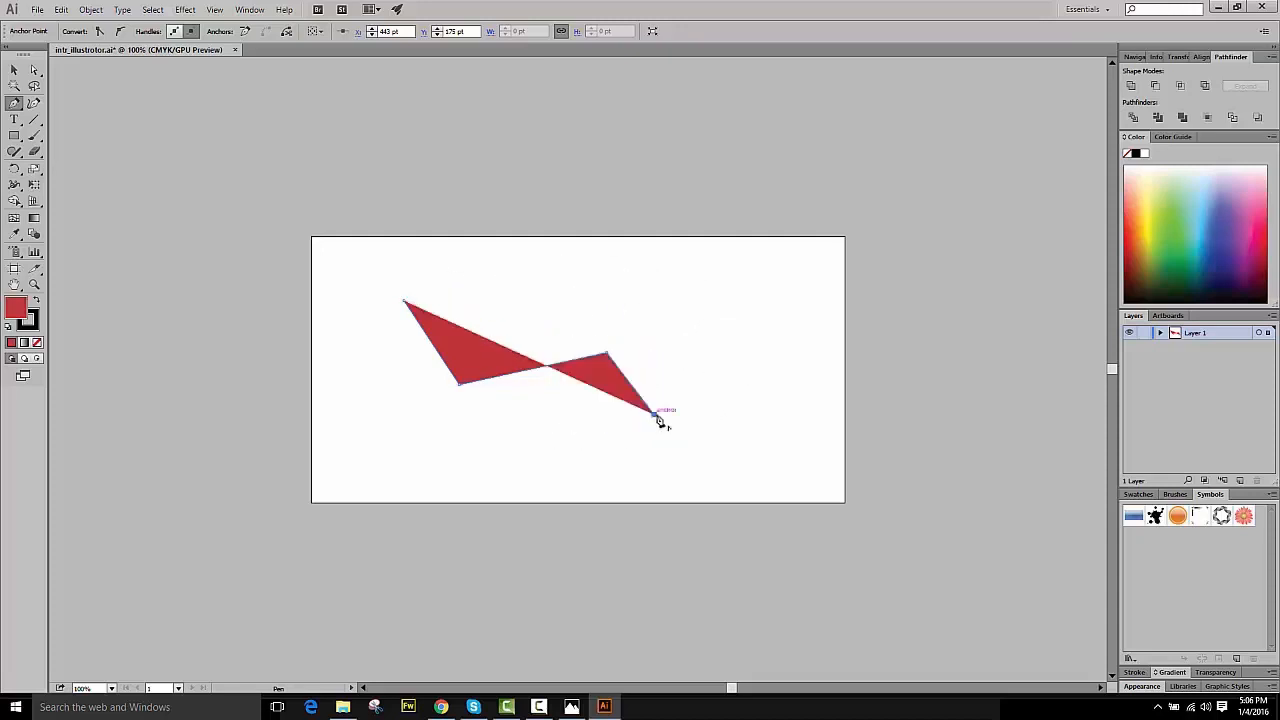
click(768, 342)
click(614, 260)
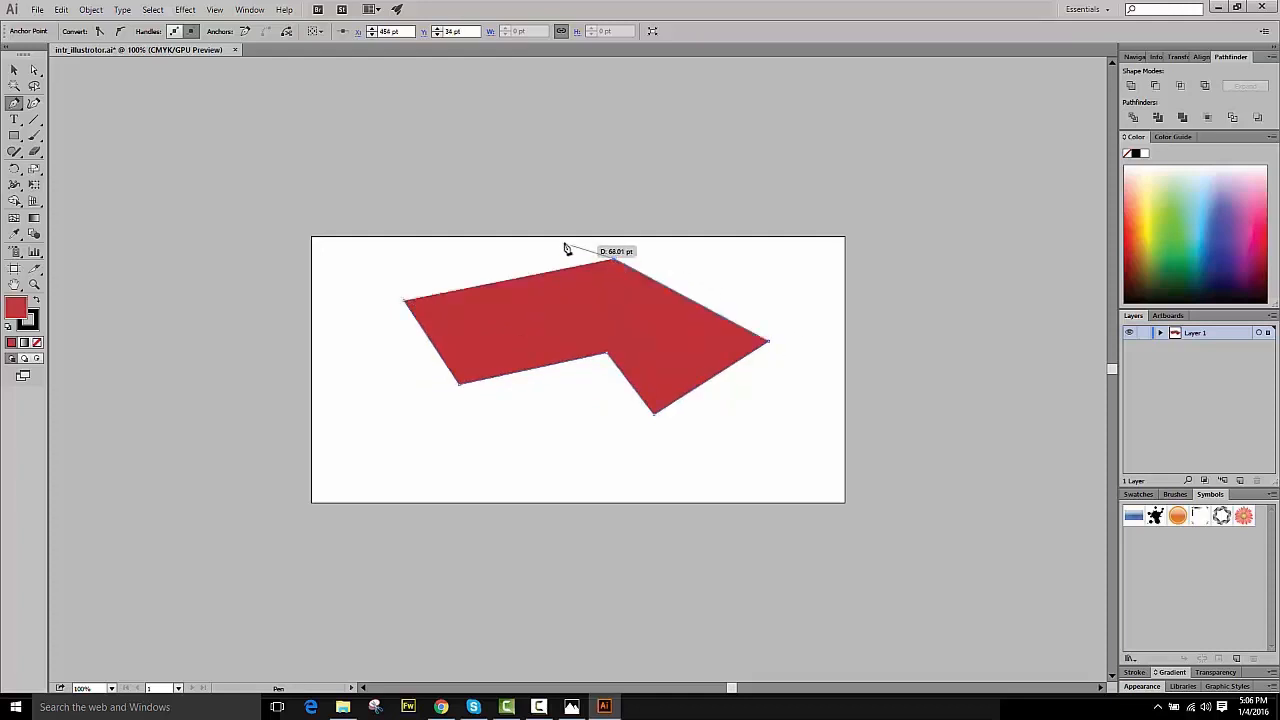
click(405, 302)
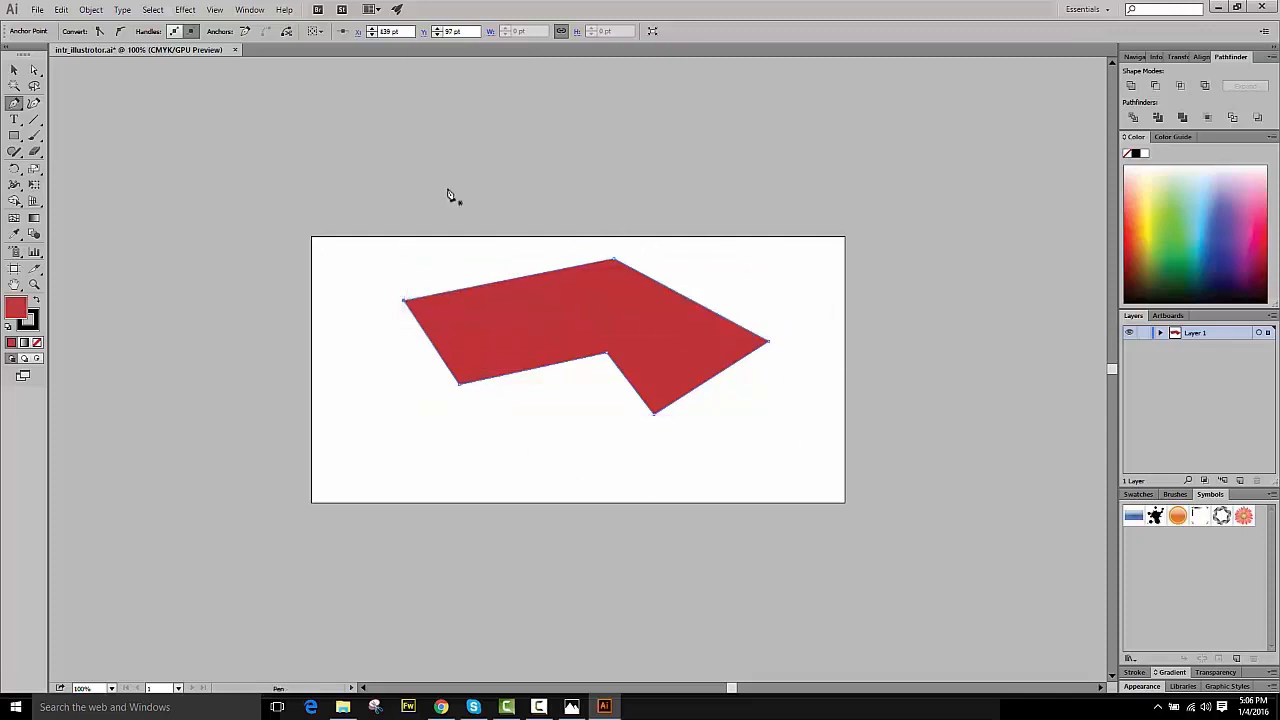
- Move the red polygon slightly lower on the artboard
click(14, 70)
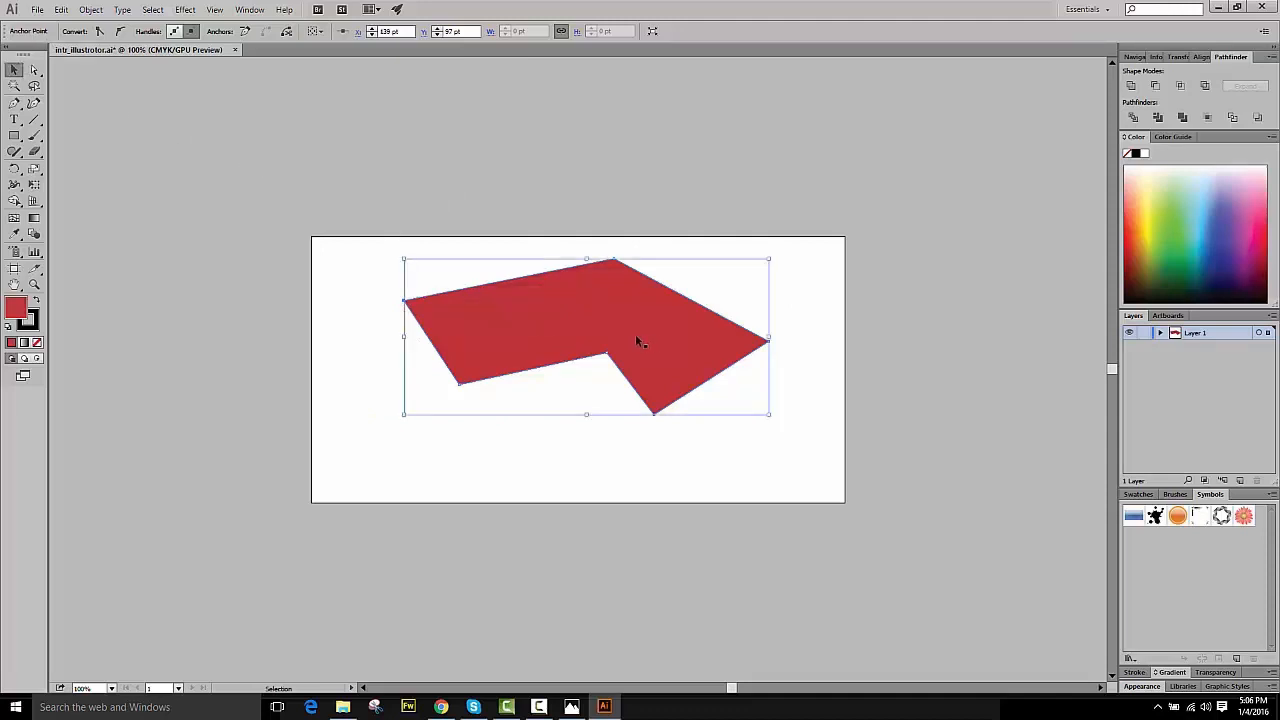
drag(636, 341, 636, 387)
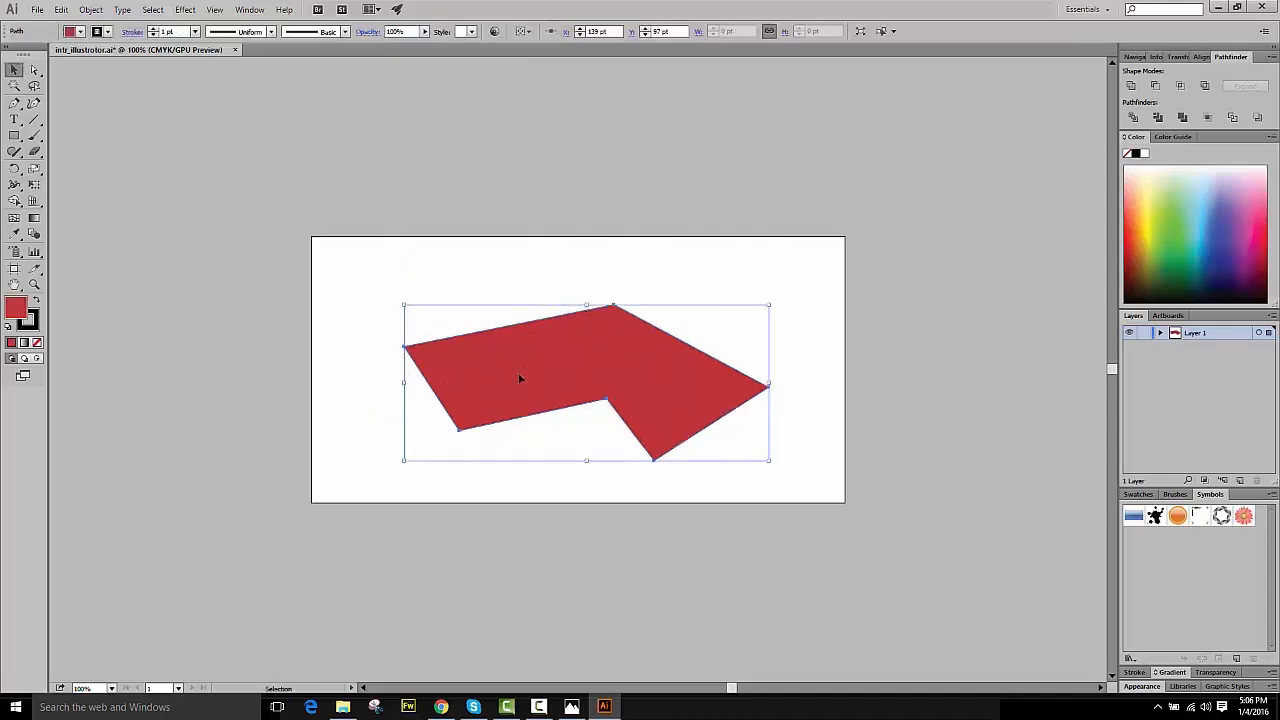
click(378, 342)
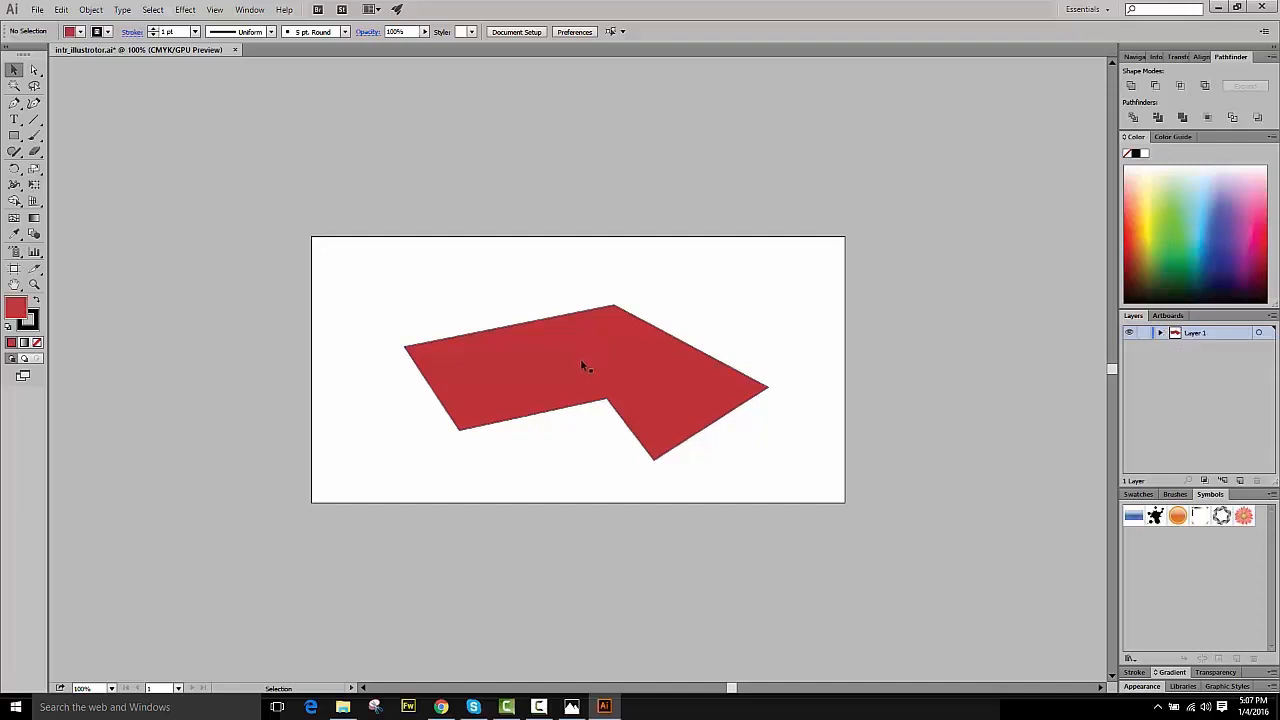
mouse_move(582, 365)
mouse_down()
mouse_move(520, 332)
mouse_move(614, 366)
mouse_move(556, 353)
mouse_move(568, 354)
mouse_up()
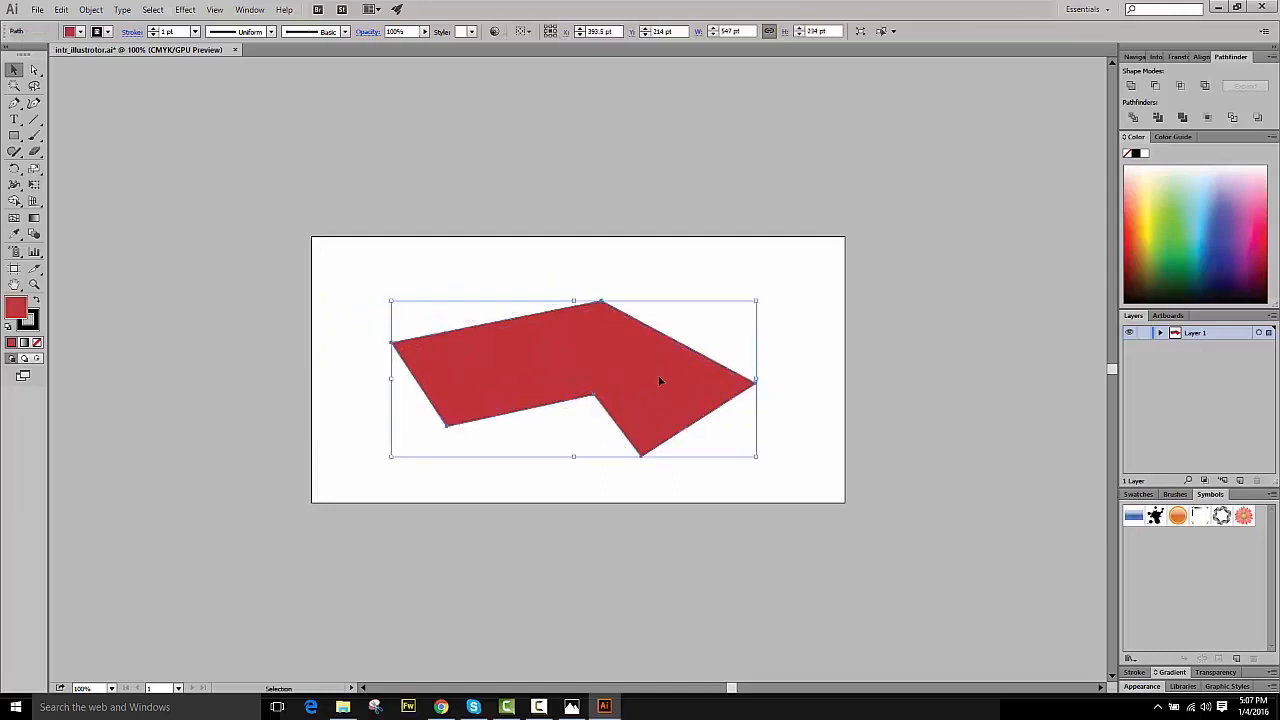
- Rename Layer 1 to object1
double_click(1200, 333)
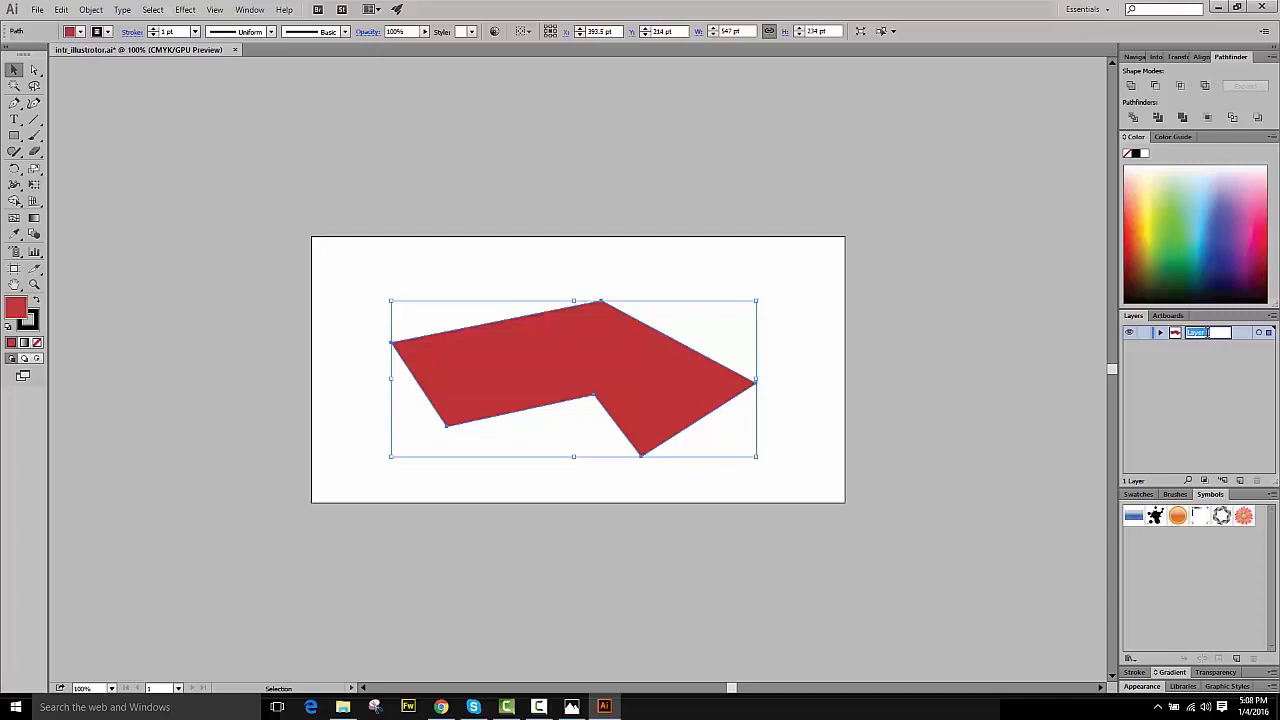
text(d)
text(bject1)
key(Return)
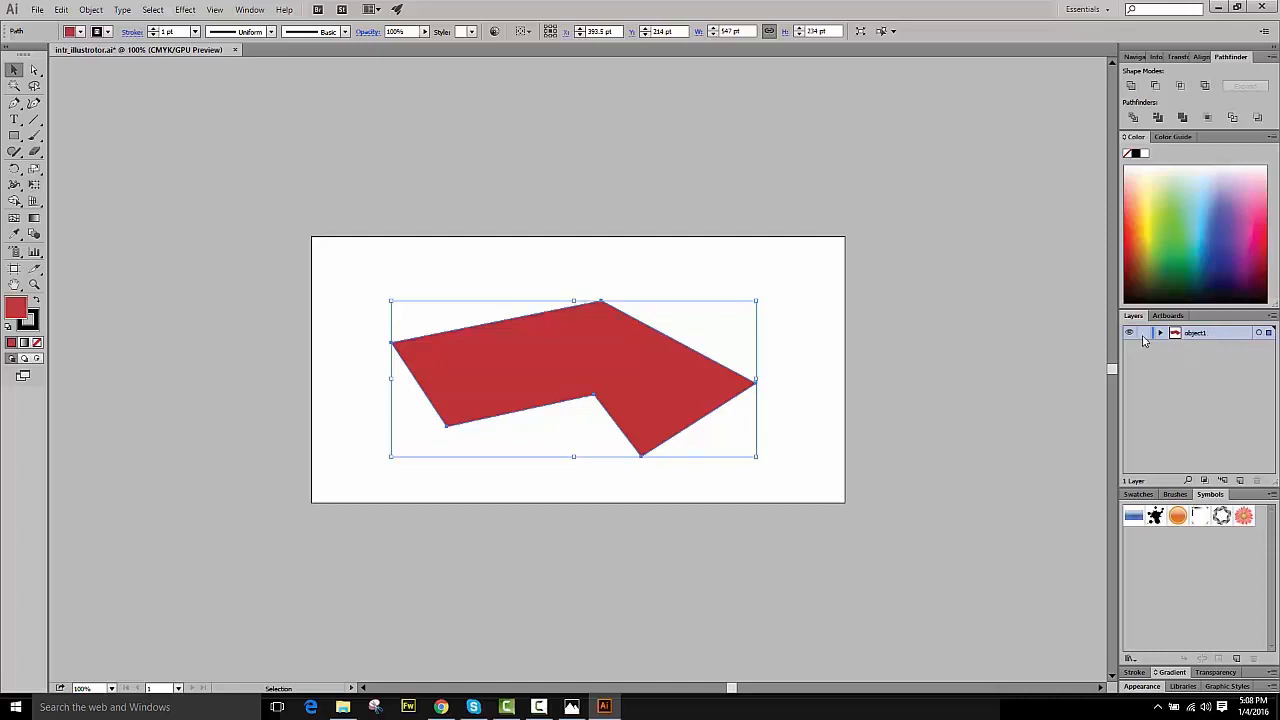
click(793, 337)
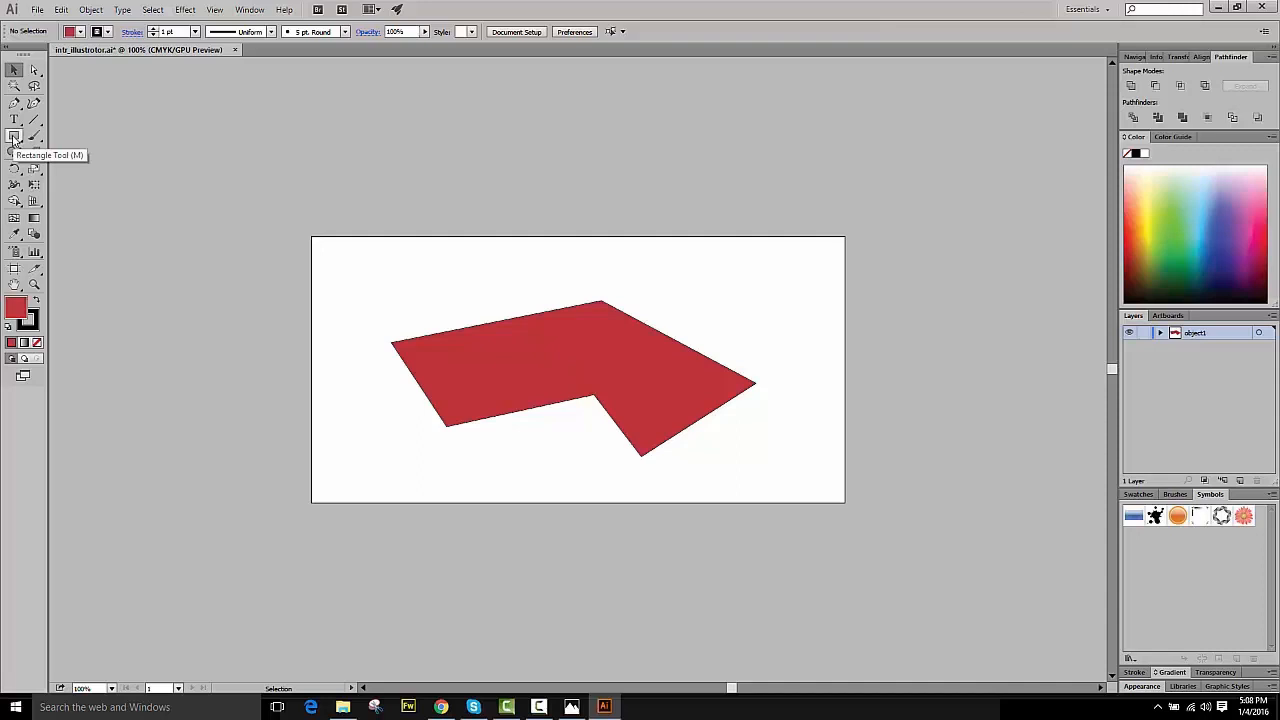
- Draw a blue 365cba rounded rectangle about 155 × 144 pt near the artboard's upper right corner
click(14, 138)
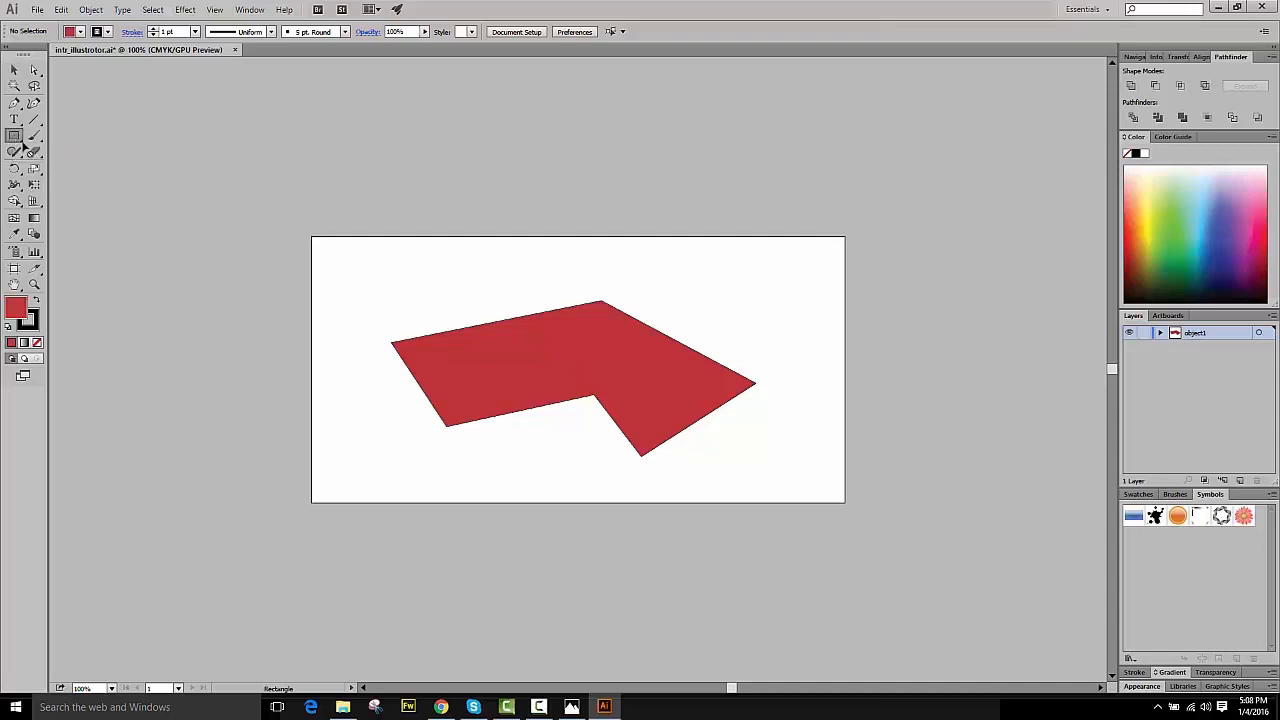
click(22, 144)
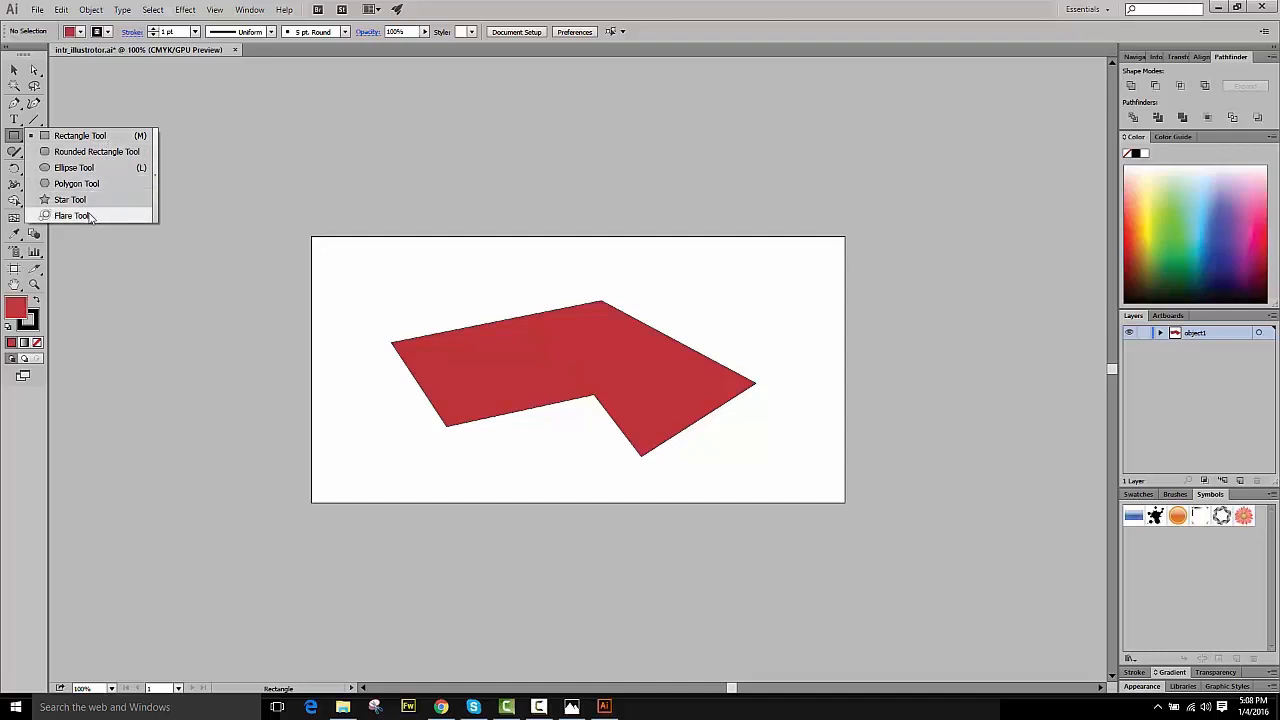
click(92, 152)
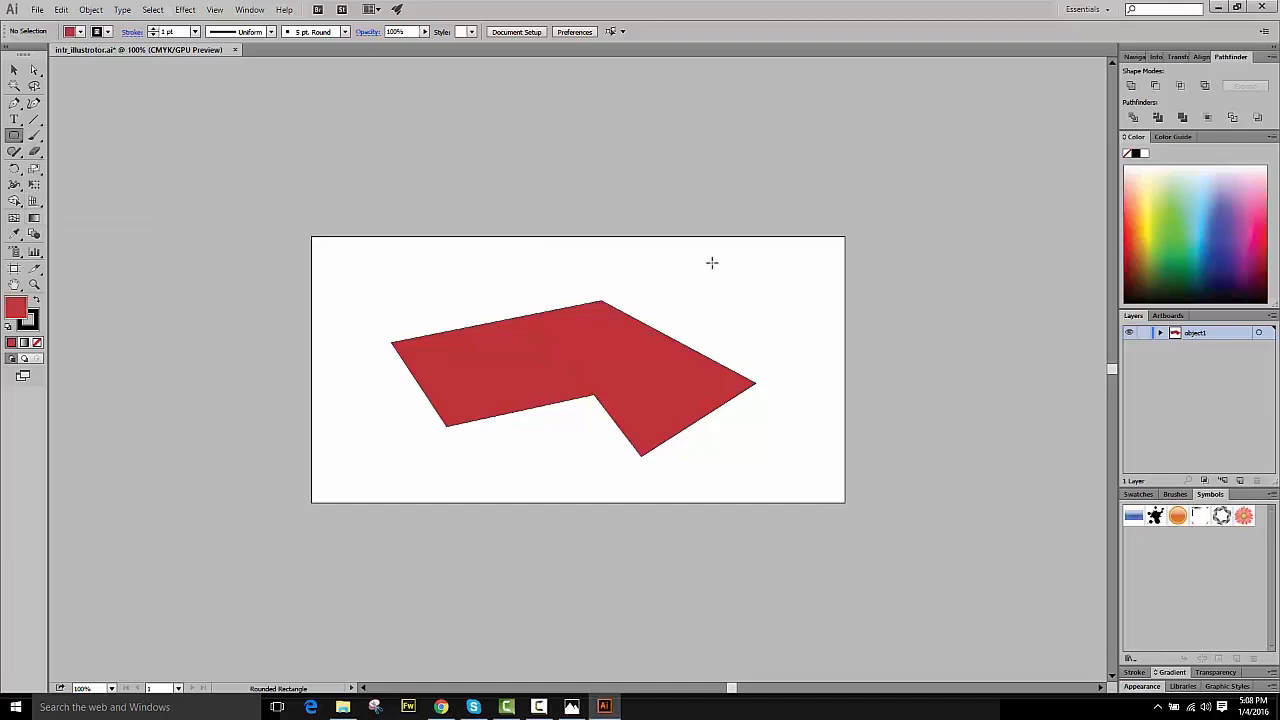
double_click(16, 309)
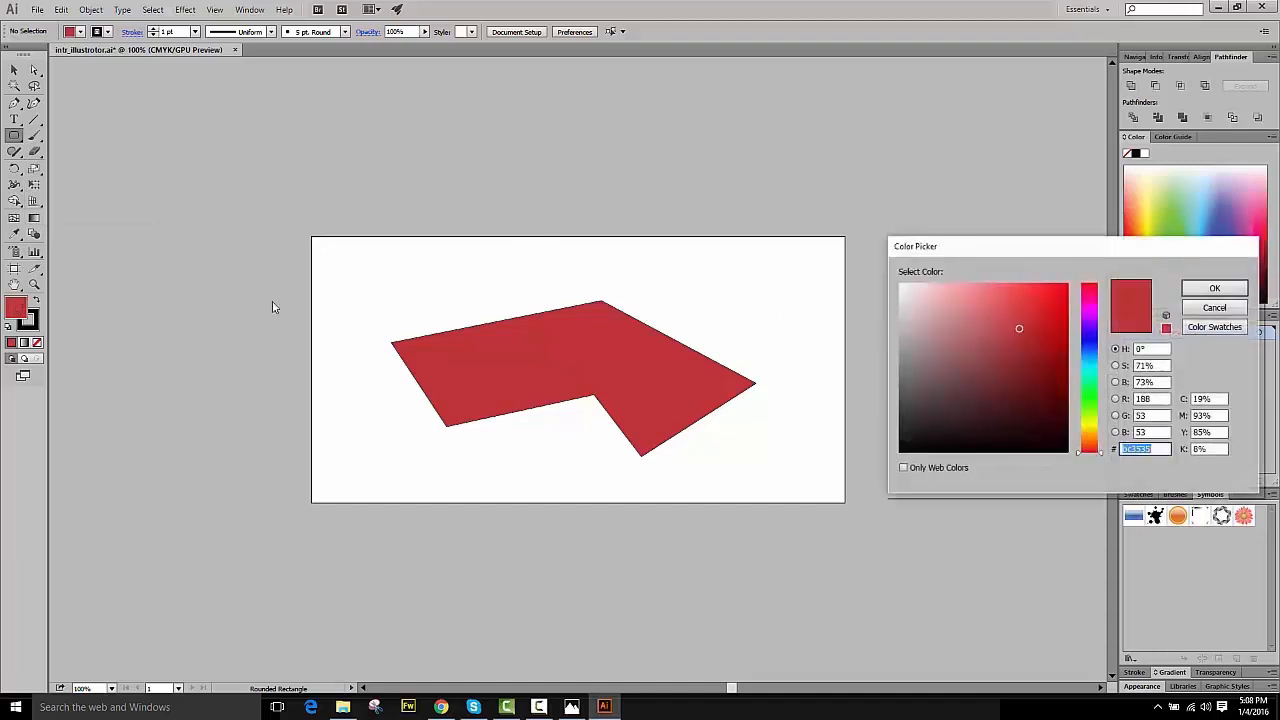
click(1089, 348)
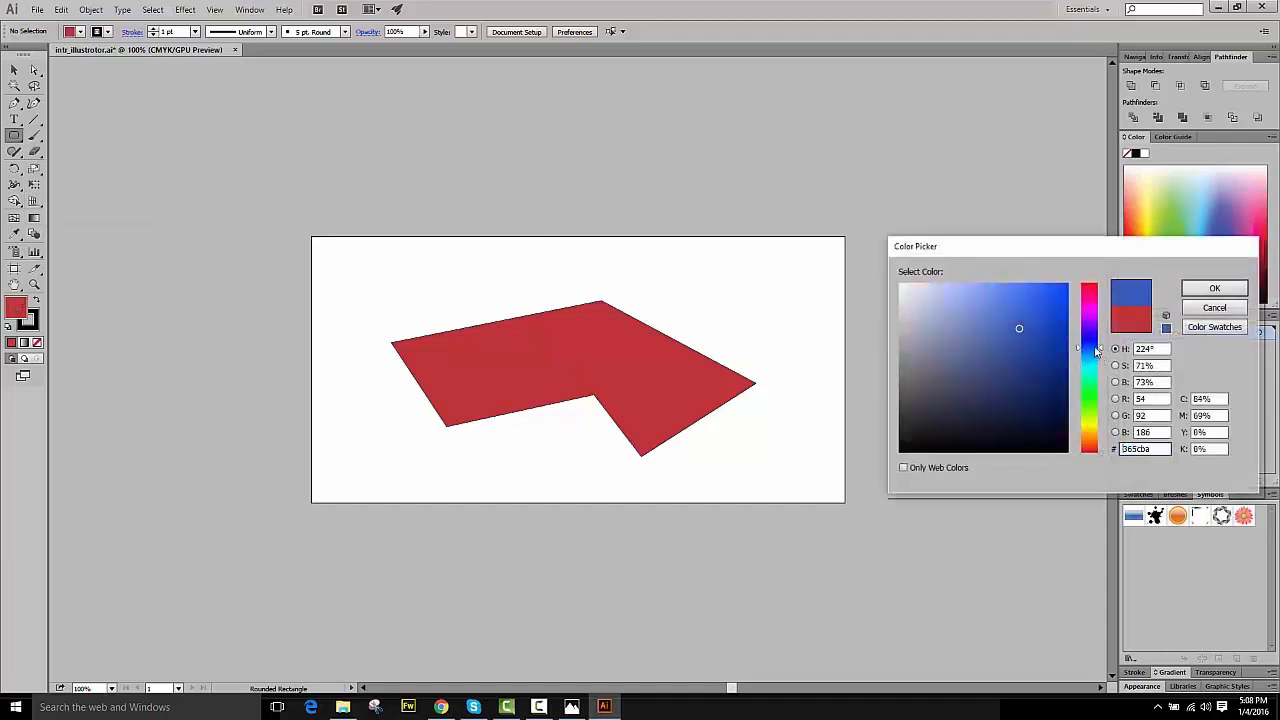
click(1202, 290)
drag(712, 256, 815, 352)
drag(818, 352, 818, 352)
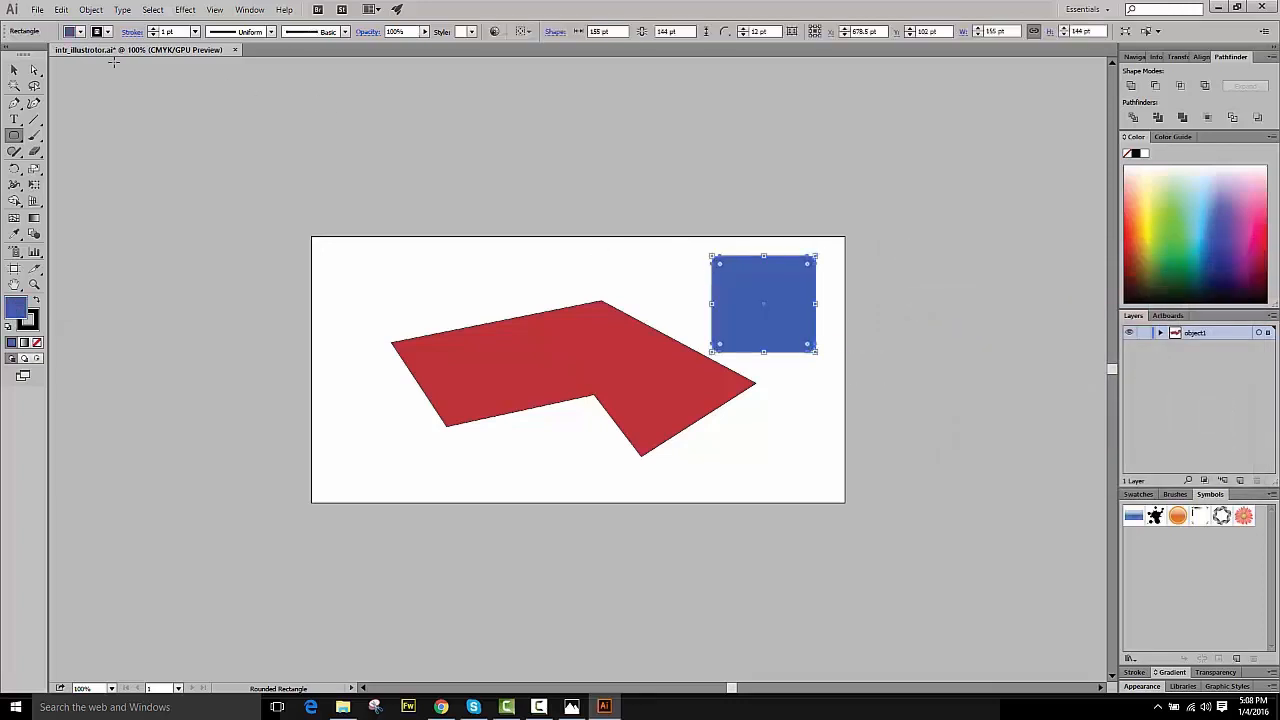
- Reposition the blue rounded rectangle within the upper right corner and expand the object1 layer
click(14, 69)
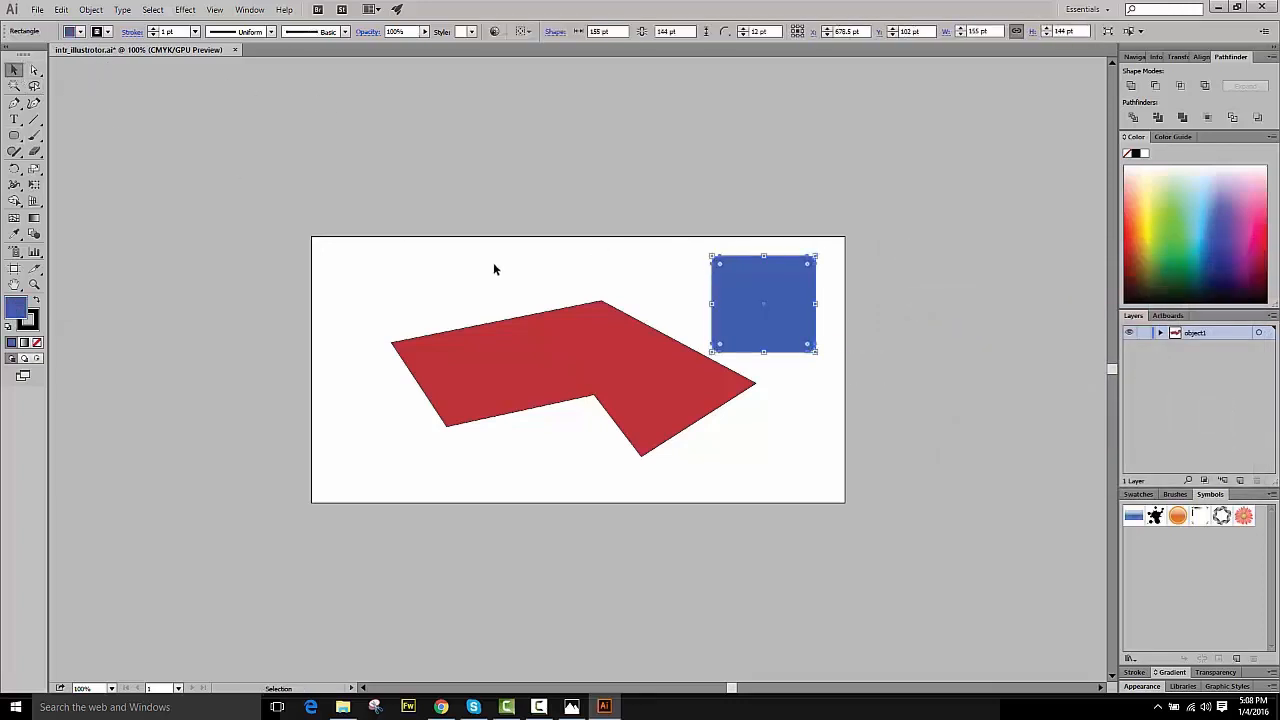
click(493, 262)
click(796, 318)
drag(796, 320, 826, 314)
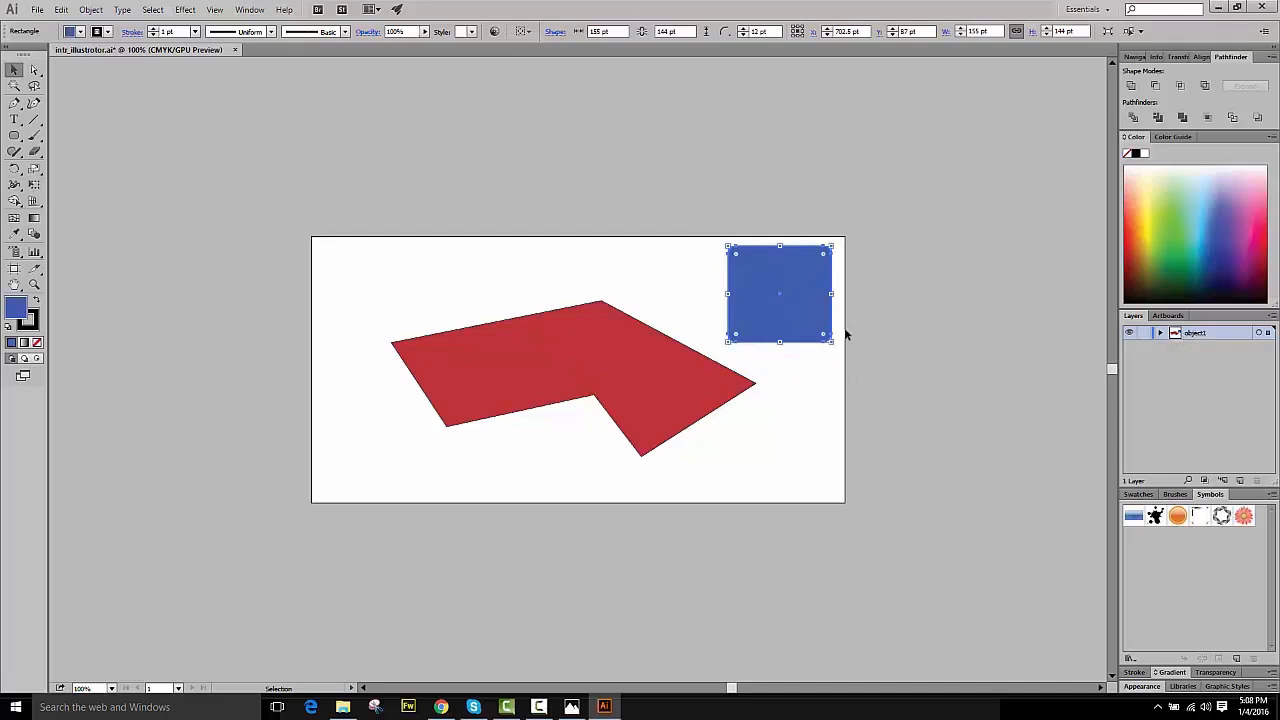
drag(794, 308, 780, 321)
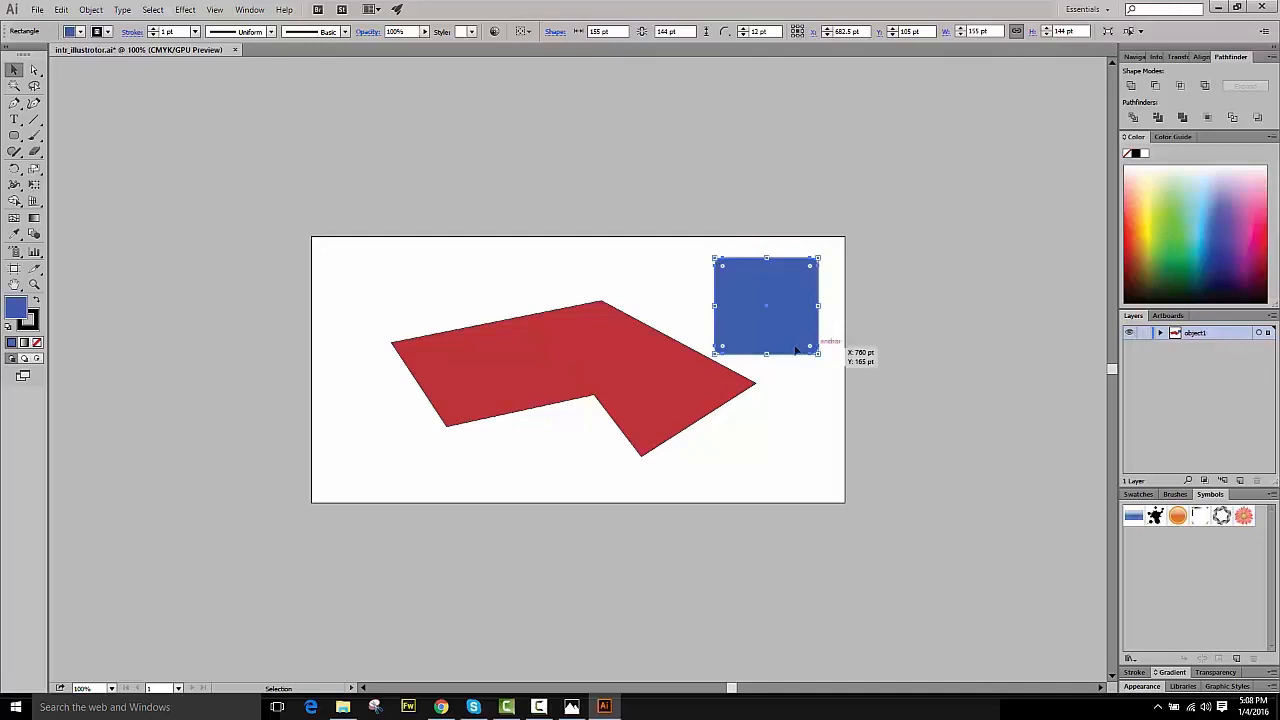
click(1160, 333)
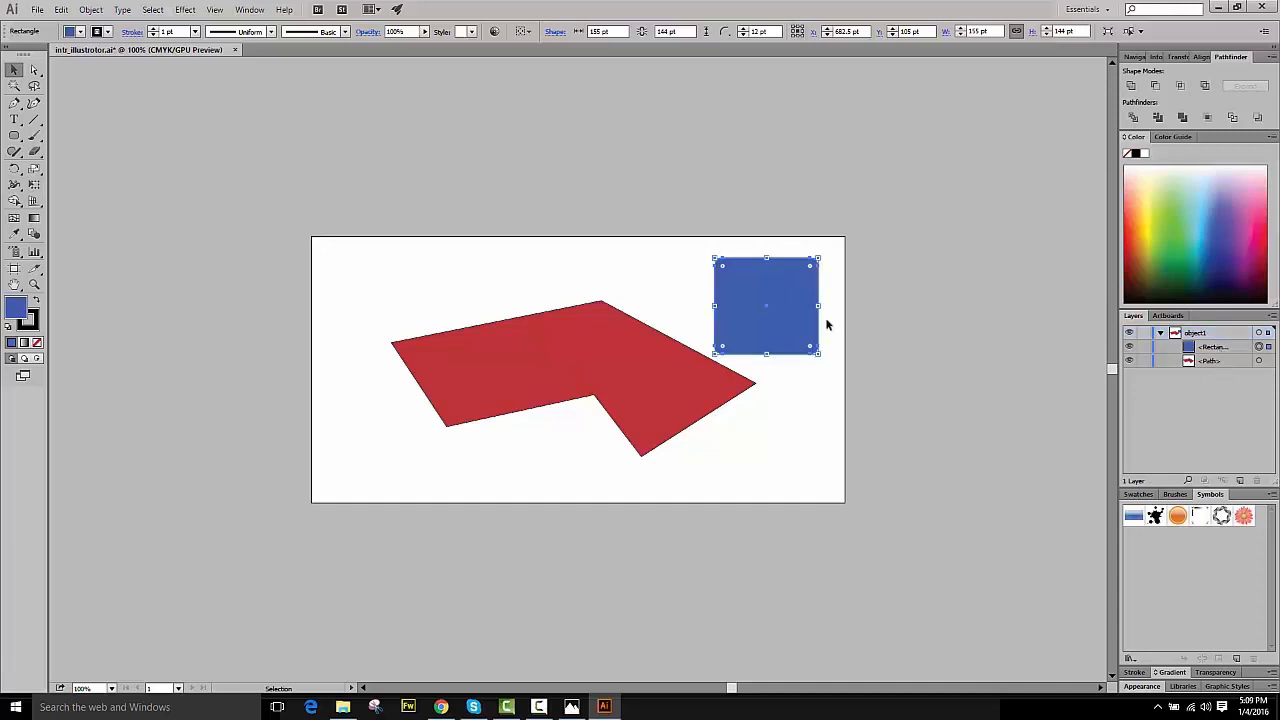
drag(811, 314, 806, 308)
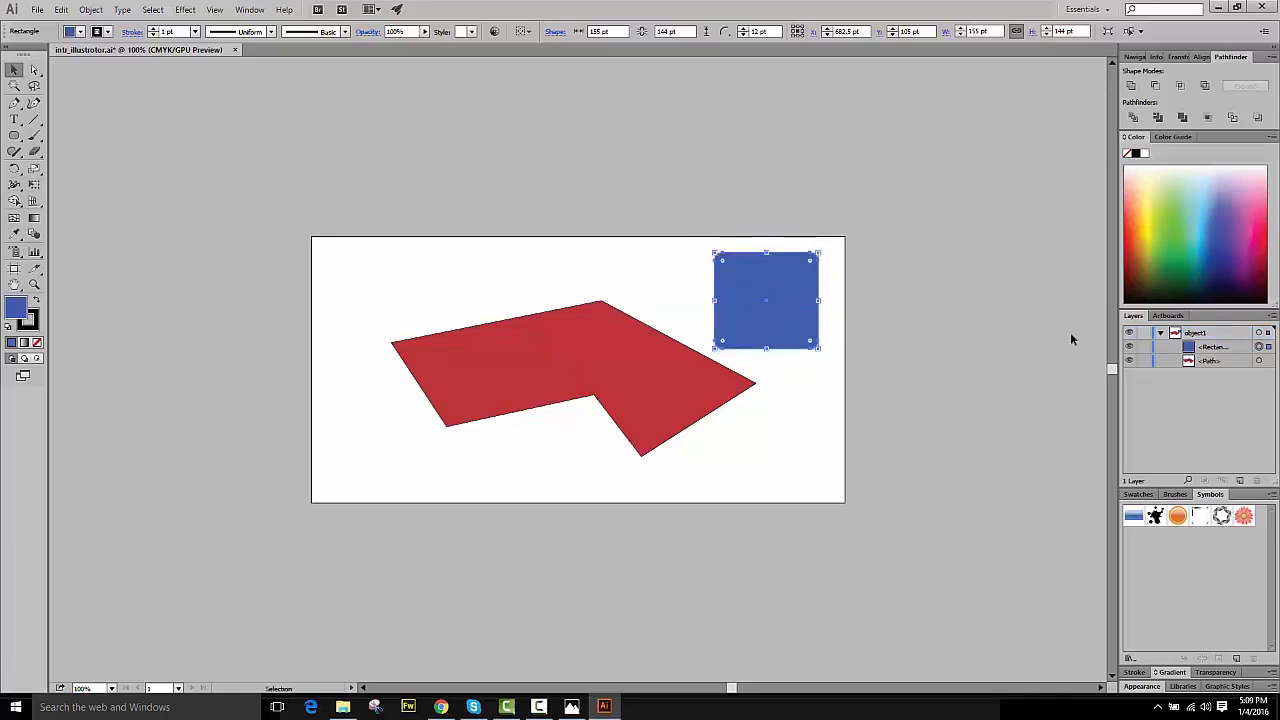
- Select the red path's sublayer and move the red polygon slightly up and left
click(1211, 348)
click(1213, 361)
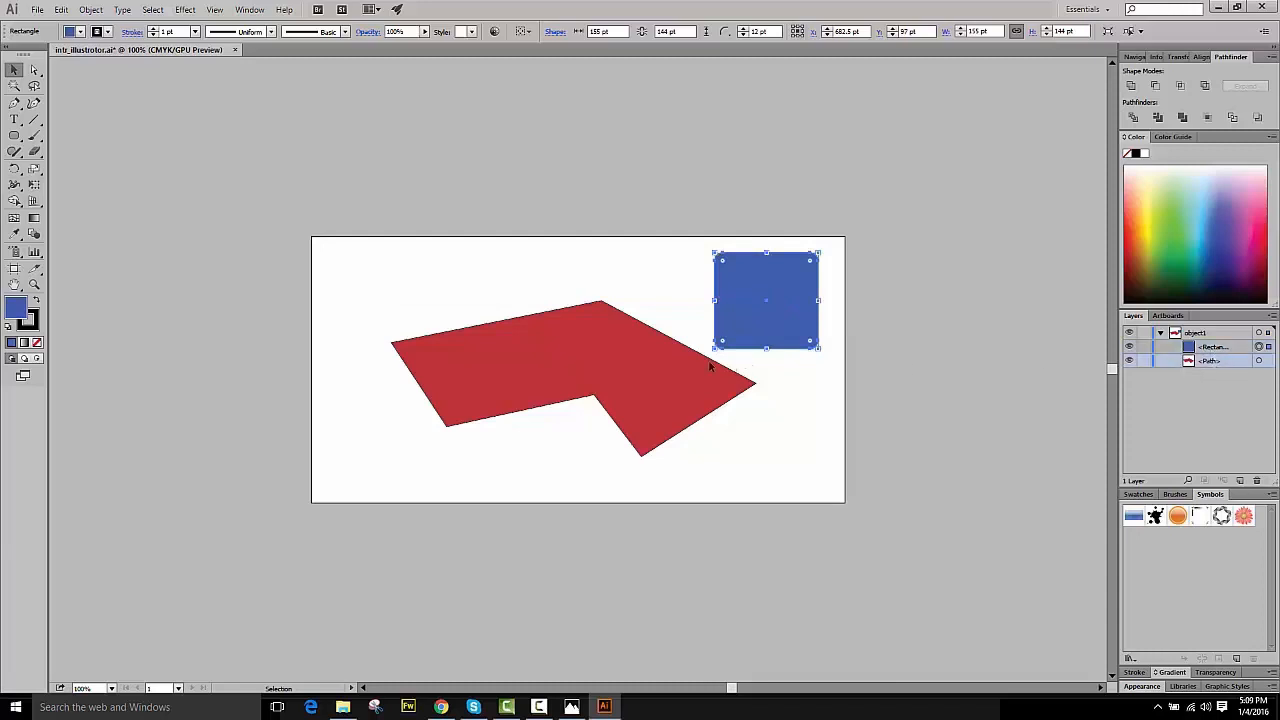
drag(649, 376, 624, 365)
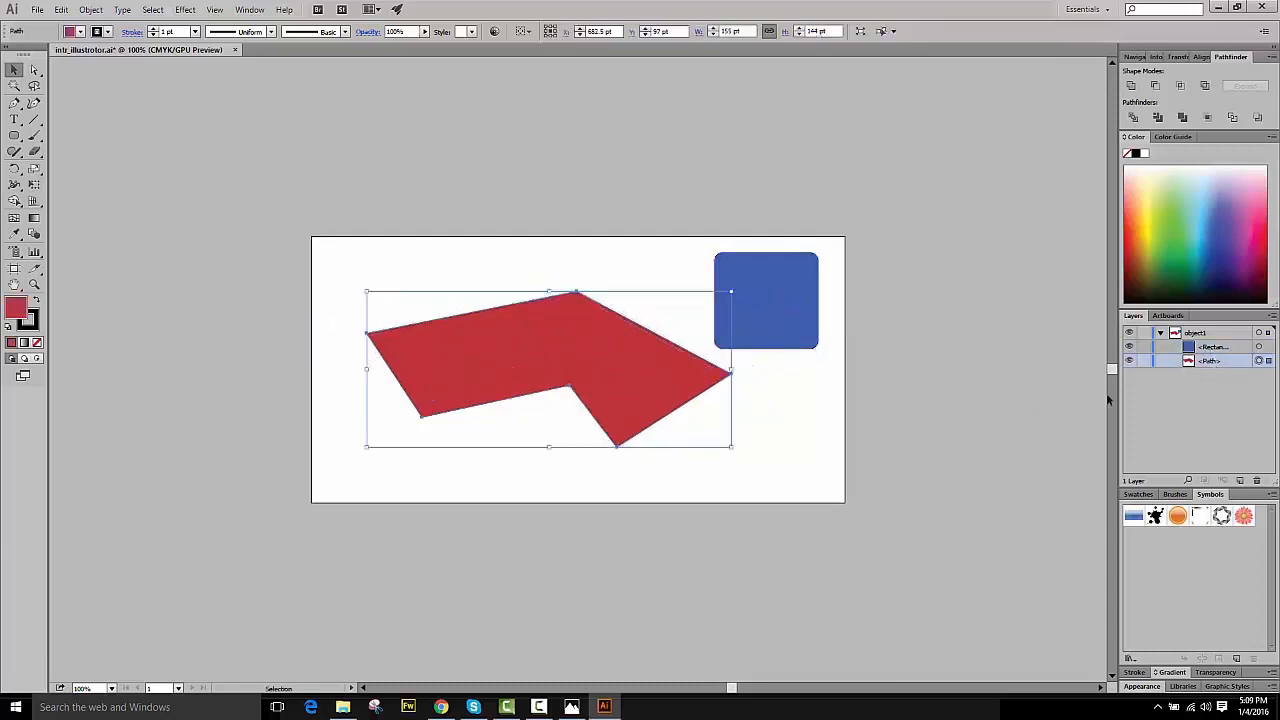
click(1213, 400)
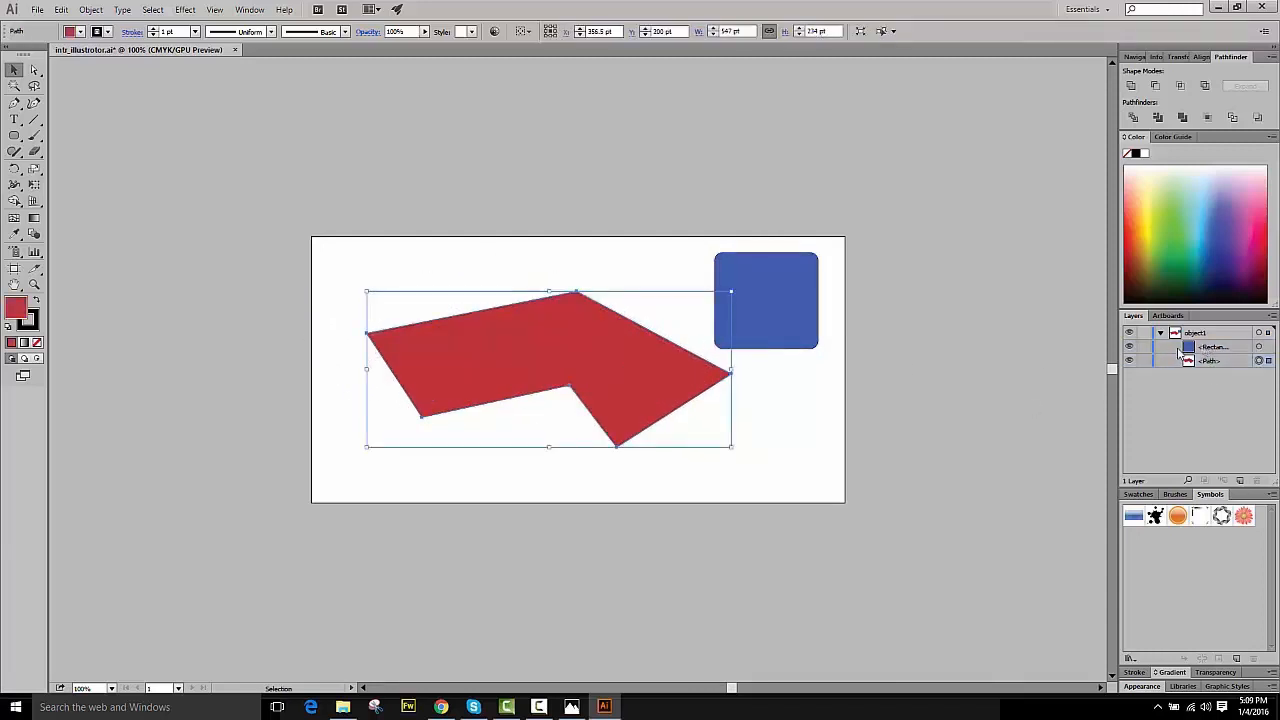
- Move the blue rounded rectangle down and left so it overlaps the red polygon's right end
click(866, 334)
drag(800, 309, 738, 355)
click(809, 397)
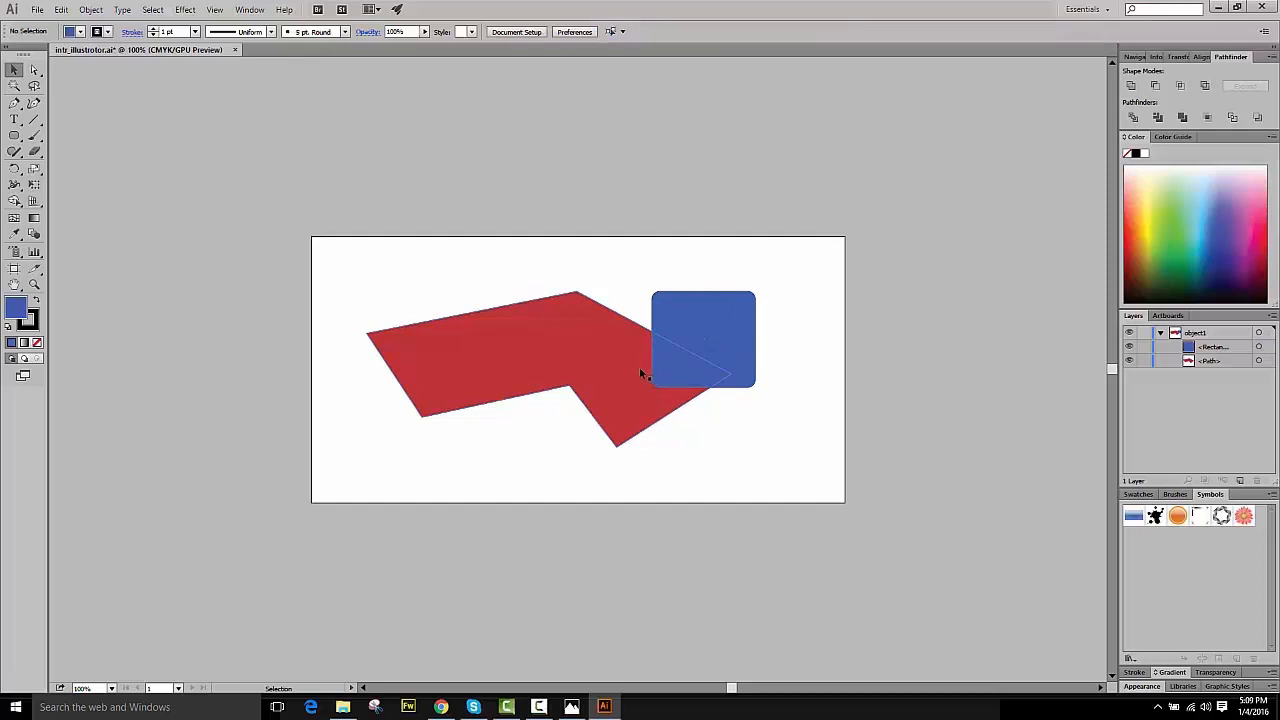
click(1219, 348)
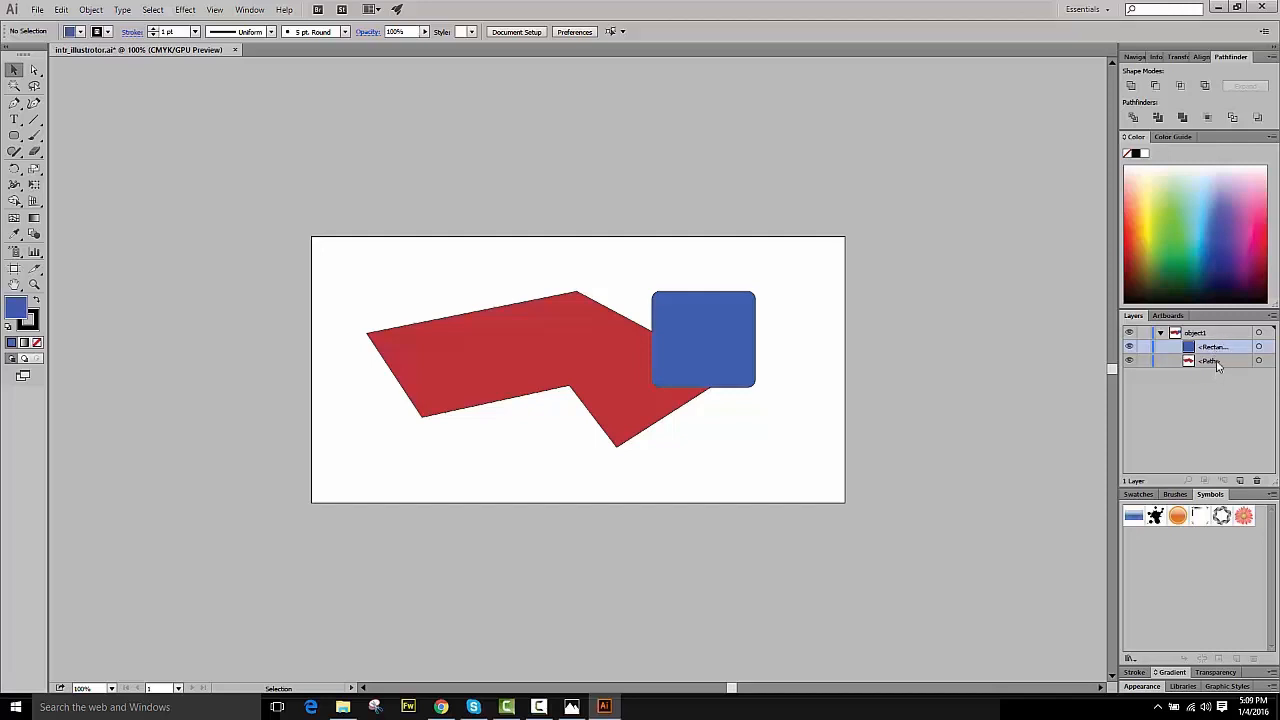
click(1217, 364)
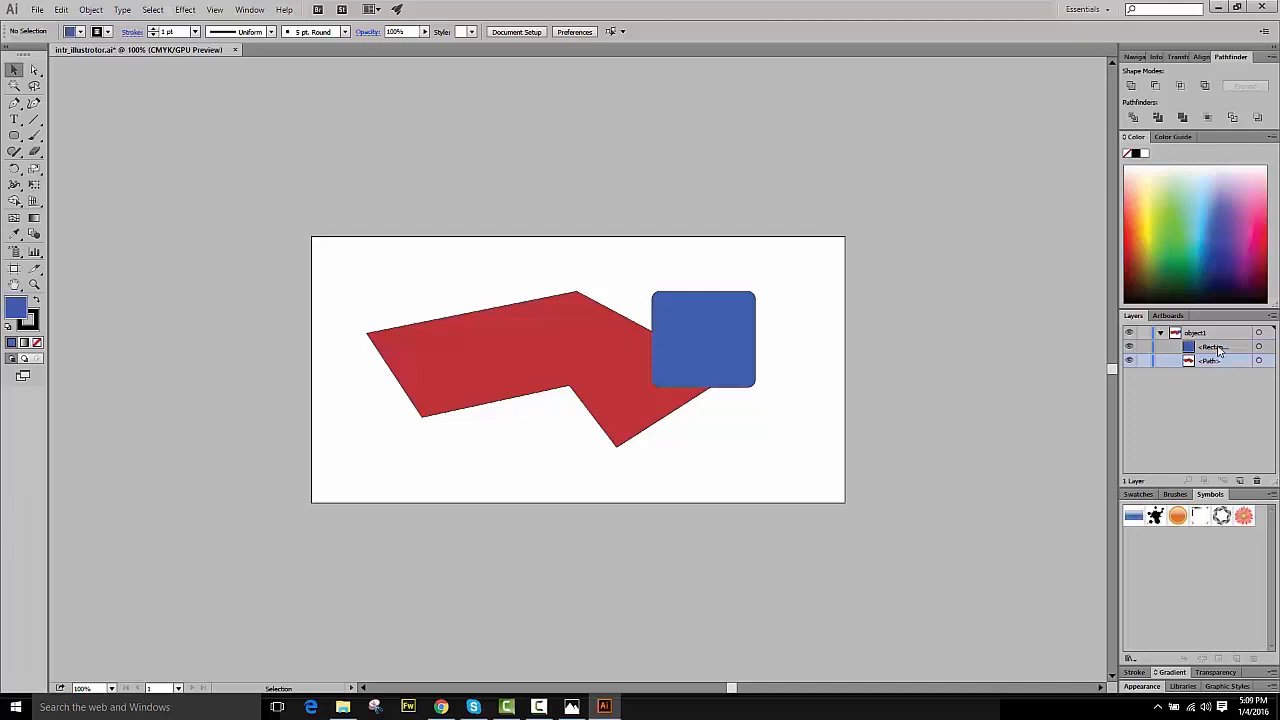
- Restack the blue rectangle's sublayer below the red path so the polygon sits in front, and save the document
click(1219, 348)
drag(1219, 348, 1218, 363)
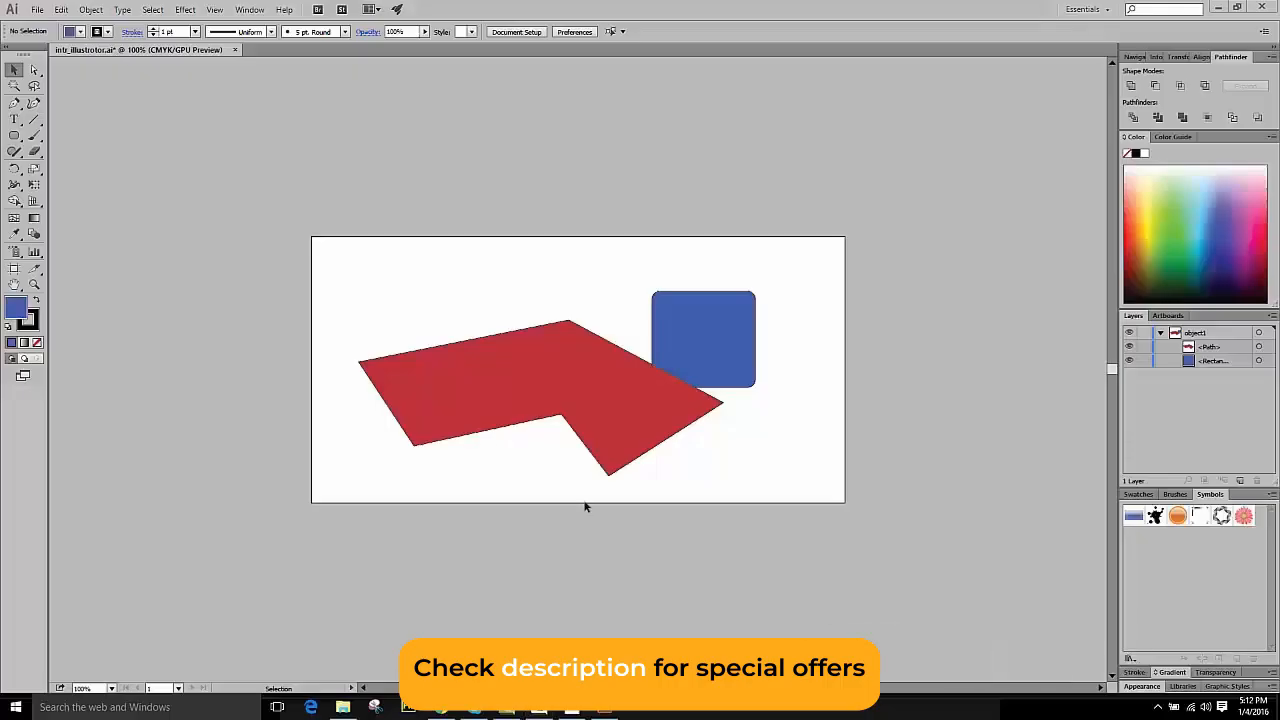
click(37, 10)
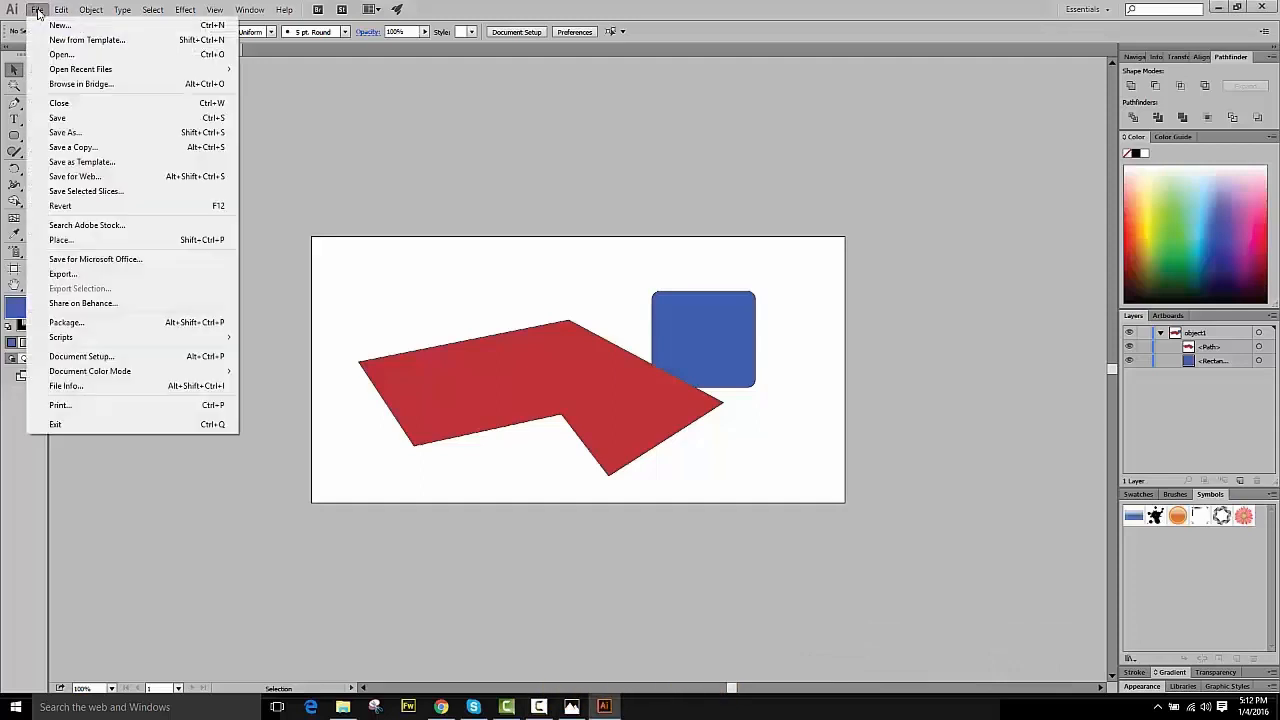
click(58, 118)
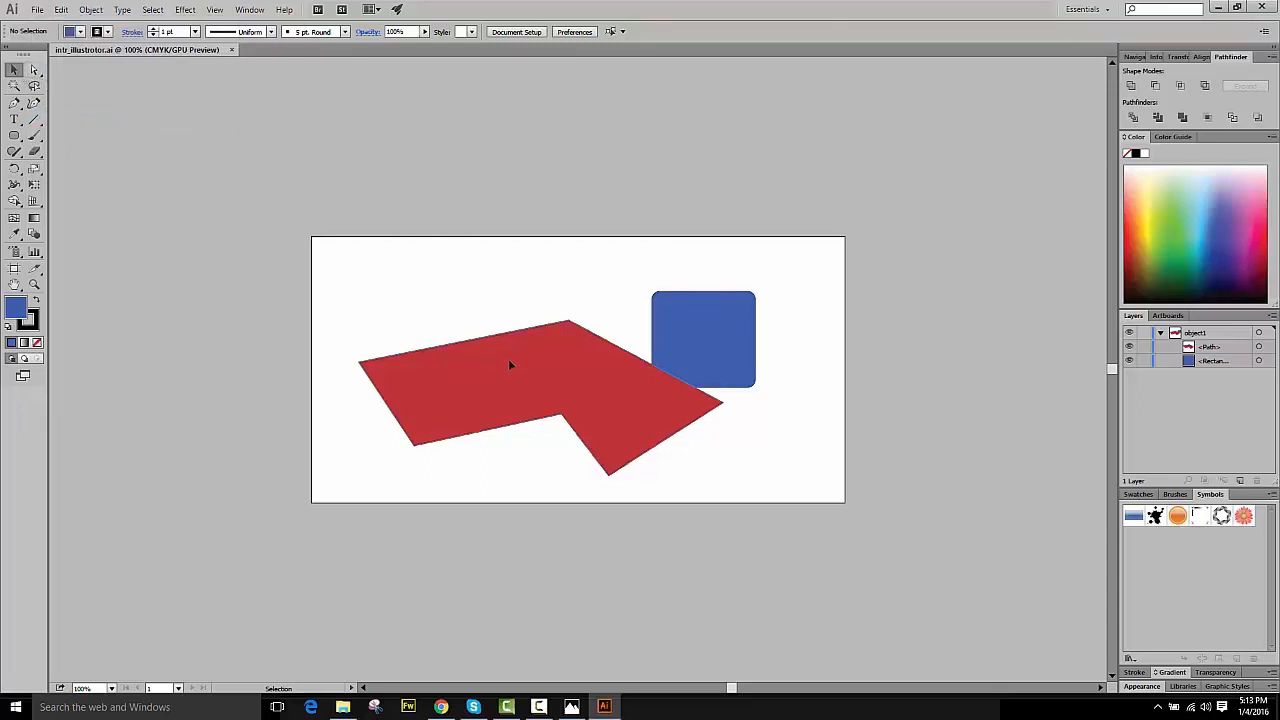
- Shift the red polygon slightly left and scale it down from its top-left corner to about 475 × 225 pt
mouse_move(508, 364)
mouse_down()
mouse_move(473, 314)
mouse_move(551, 397)
mouse_move(482, 322)
mouse_move(496, 364)
mouse_up()
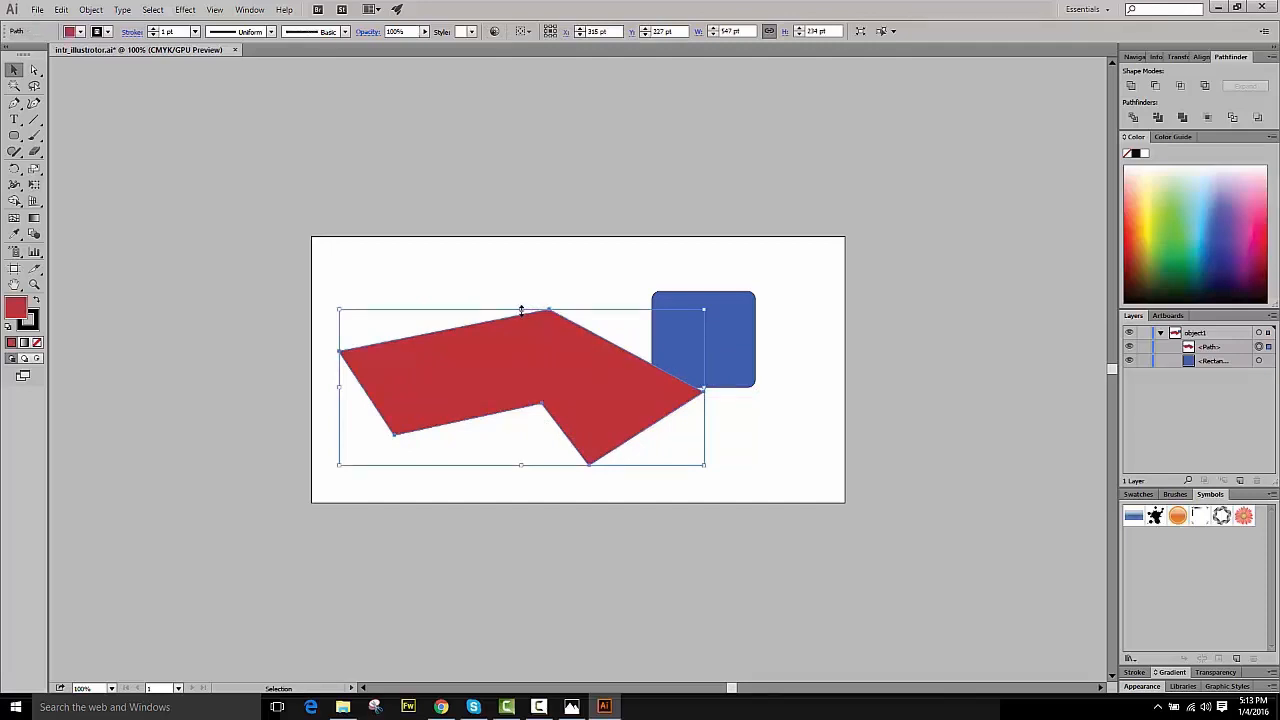
drag(521, 310, 521, 262)
drag(341, 264, 391, 340)
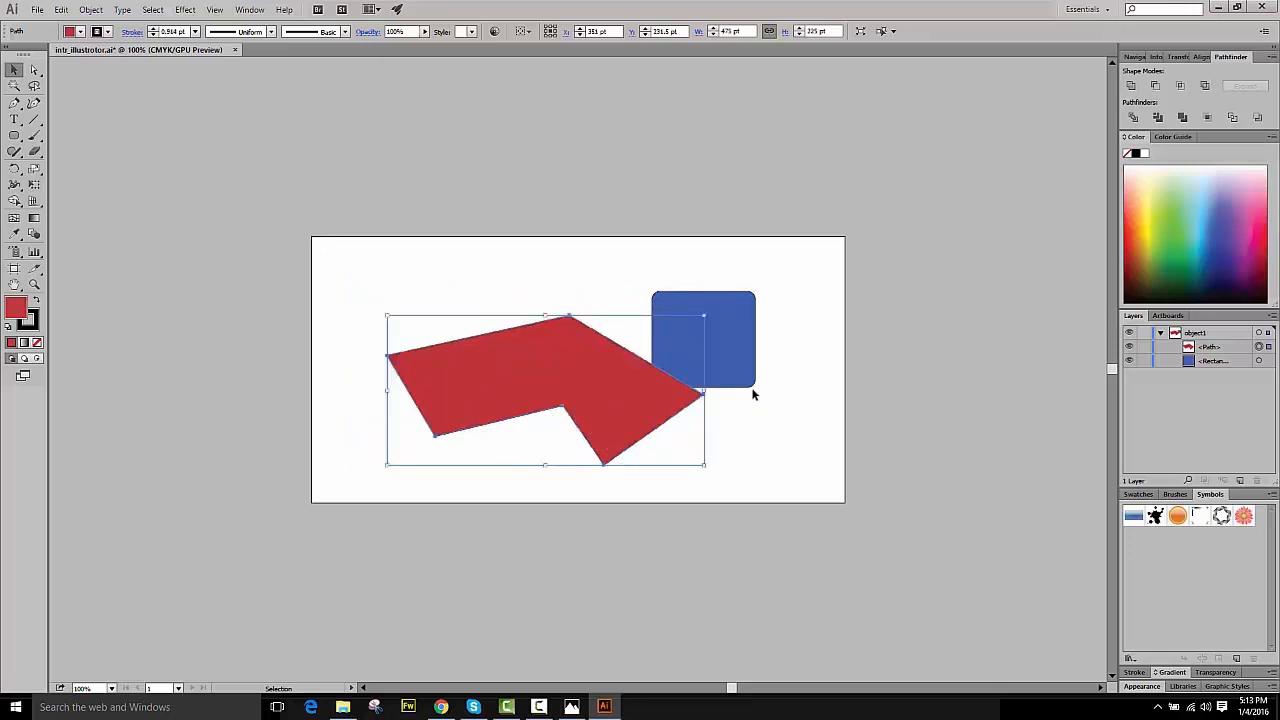
- Move the blue rounded rectangle up and right, then stretch it from its top-left corner to about 299 × 170 pt
click(742, 352)
drag(738, 332, 806, 307)
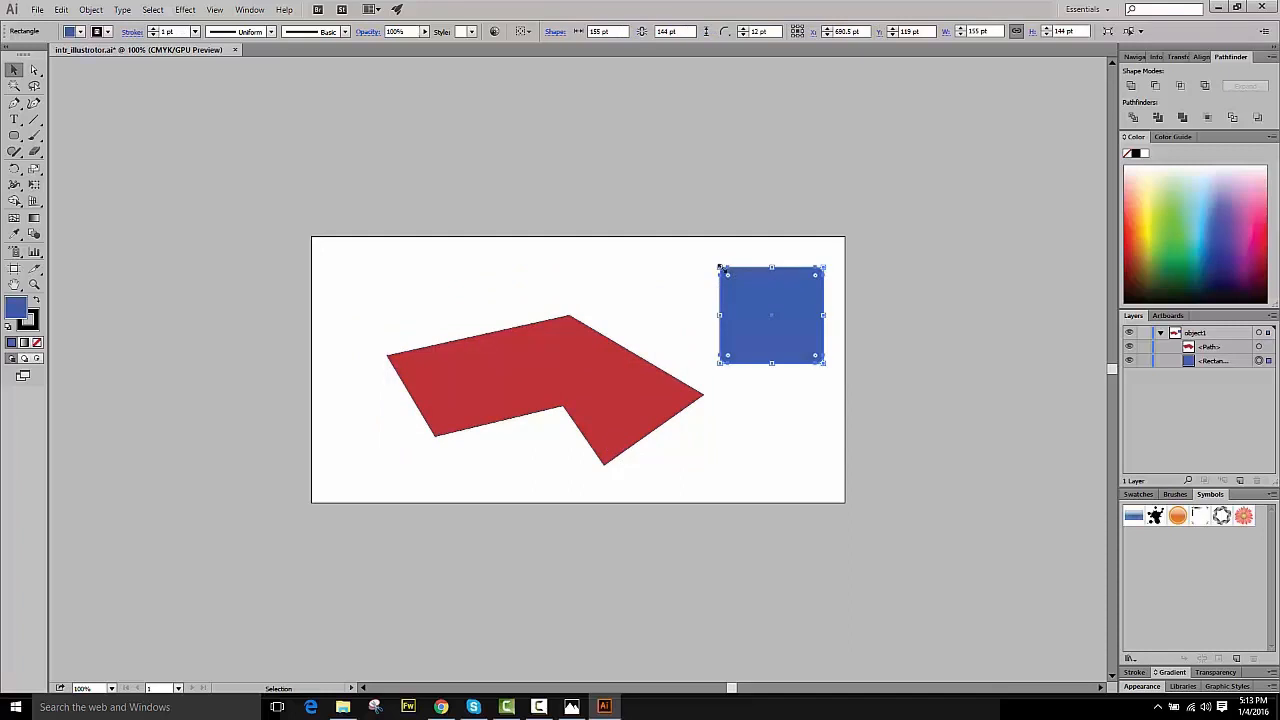
drag(720, 268, 624, 252)
click(551, 264)
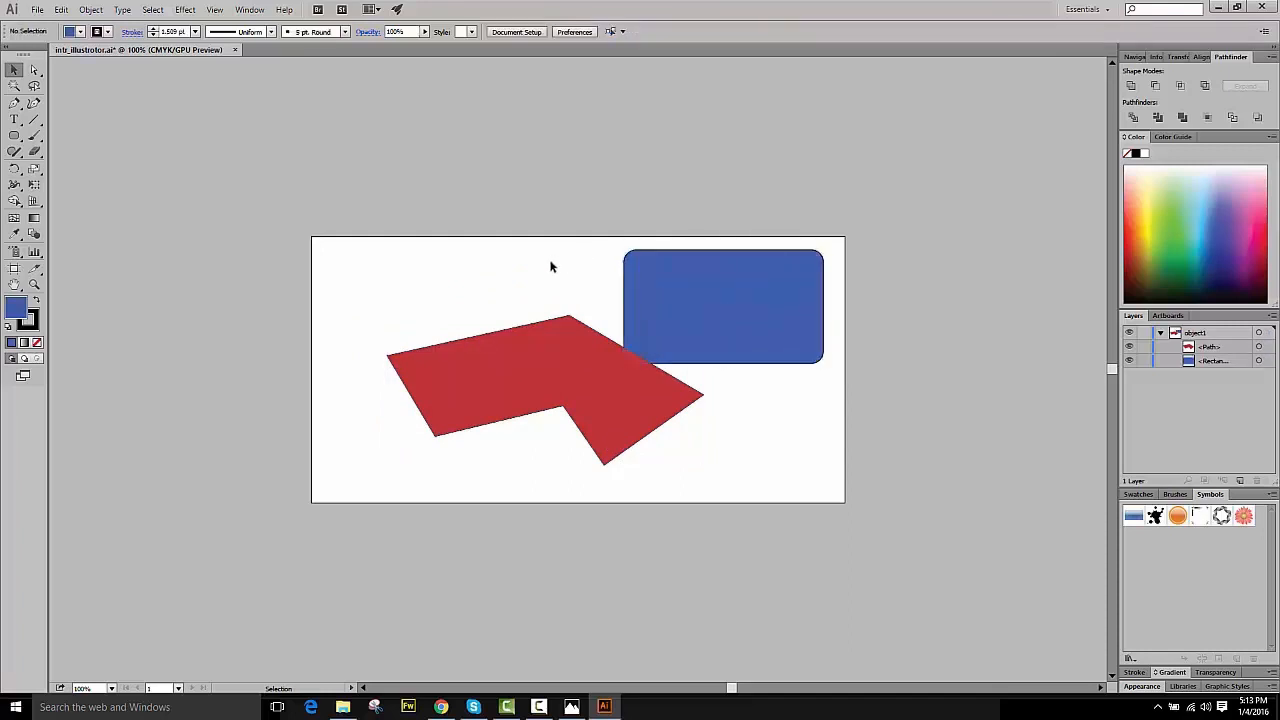
- Zoom to 200% and drag the blue shape's top-left anchor into the middle of its top edge, smoothing it into a curved dip
click(517, 357)
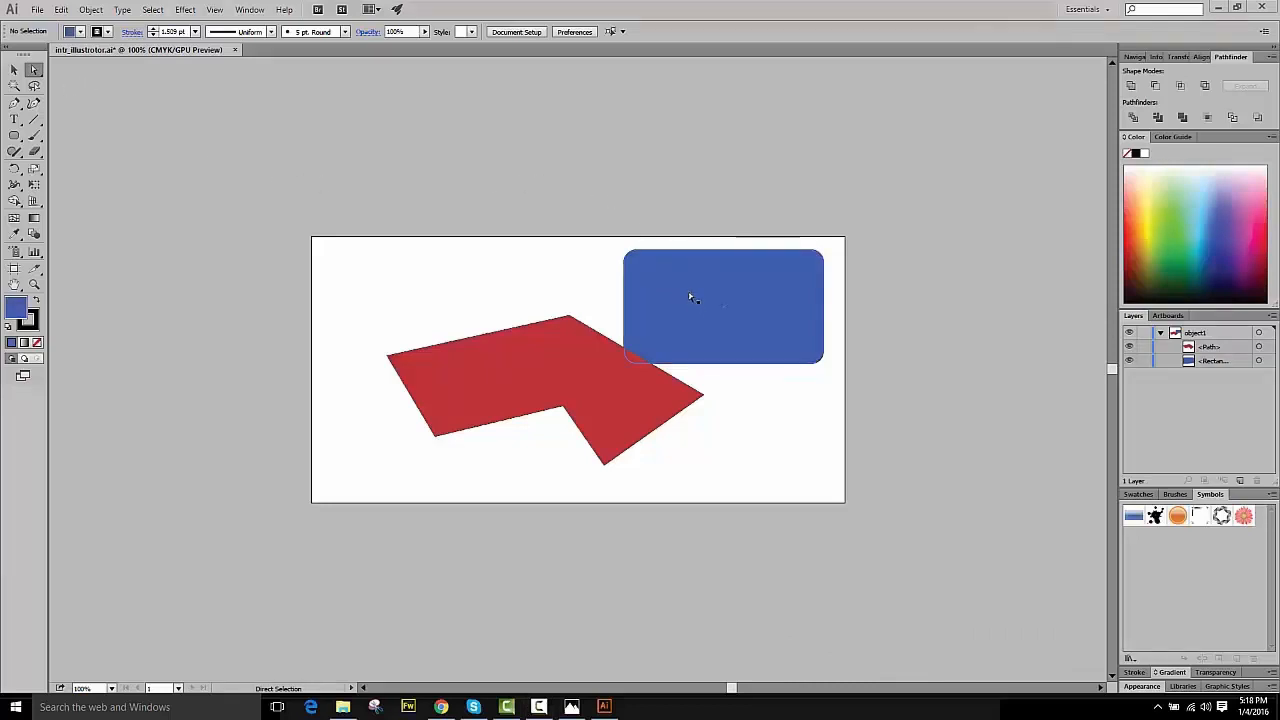
click(764, 323)
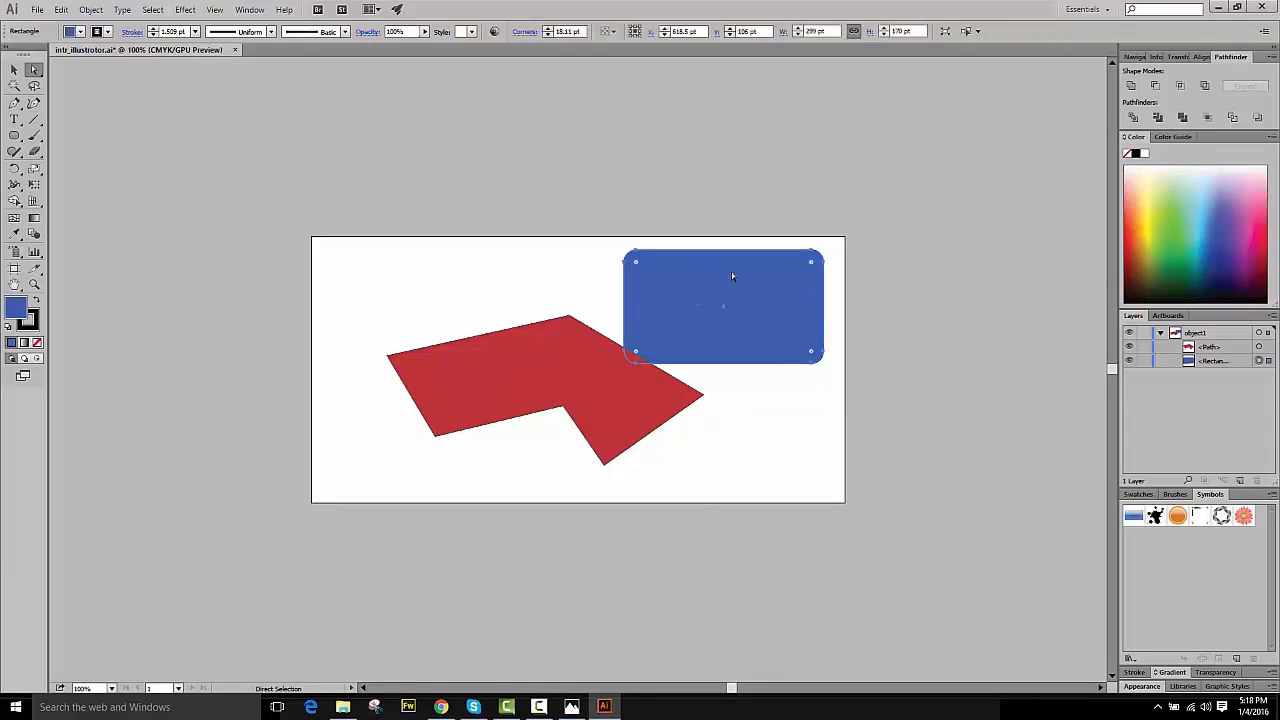
click(111, 688)
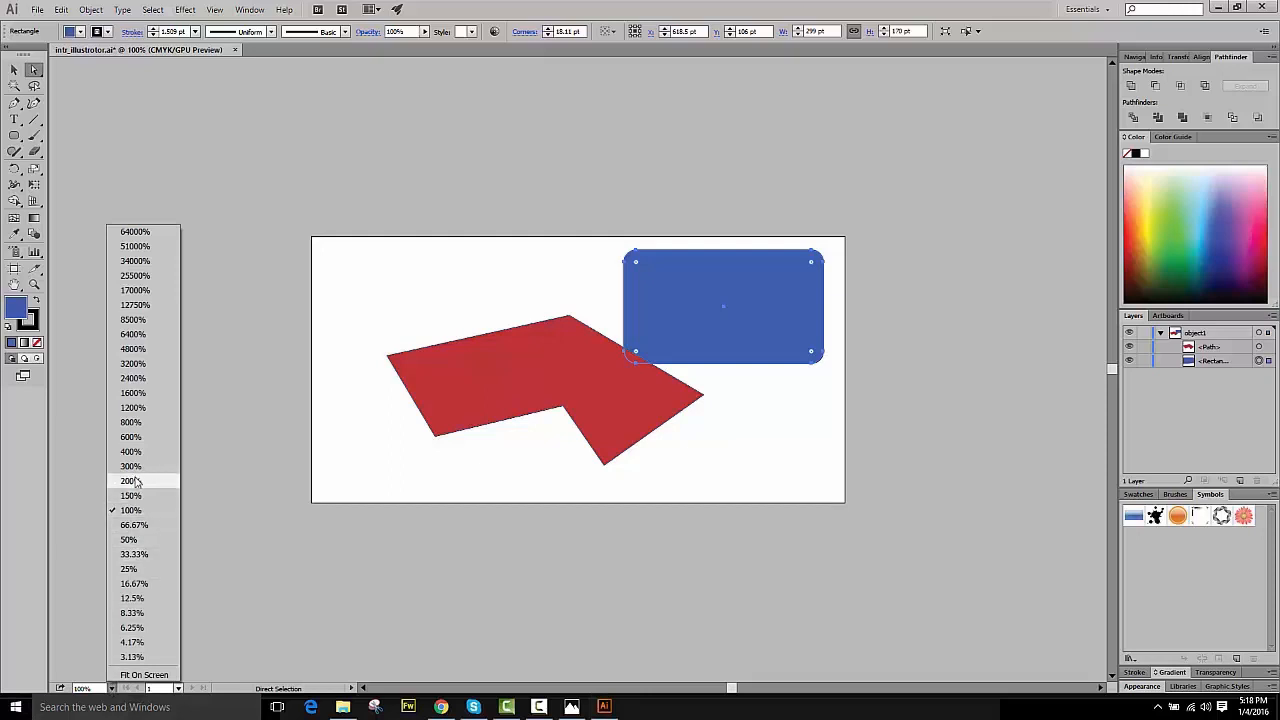
click(131, 481)
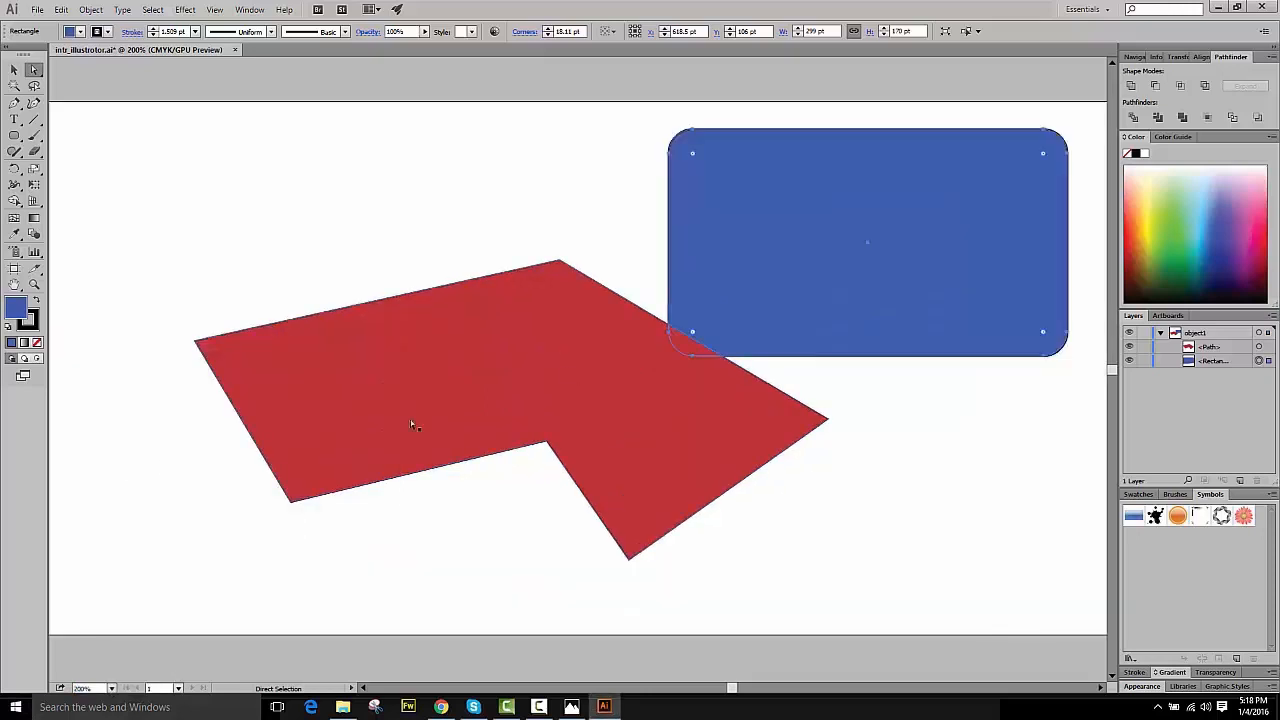
drag(695, 133, 838, 261)
click(701, 145)
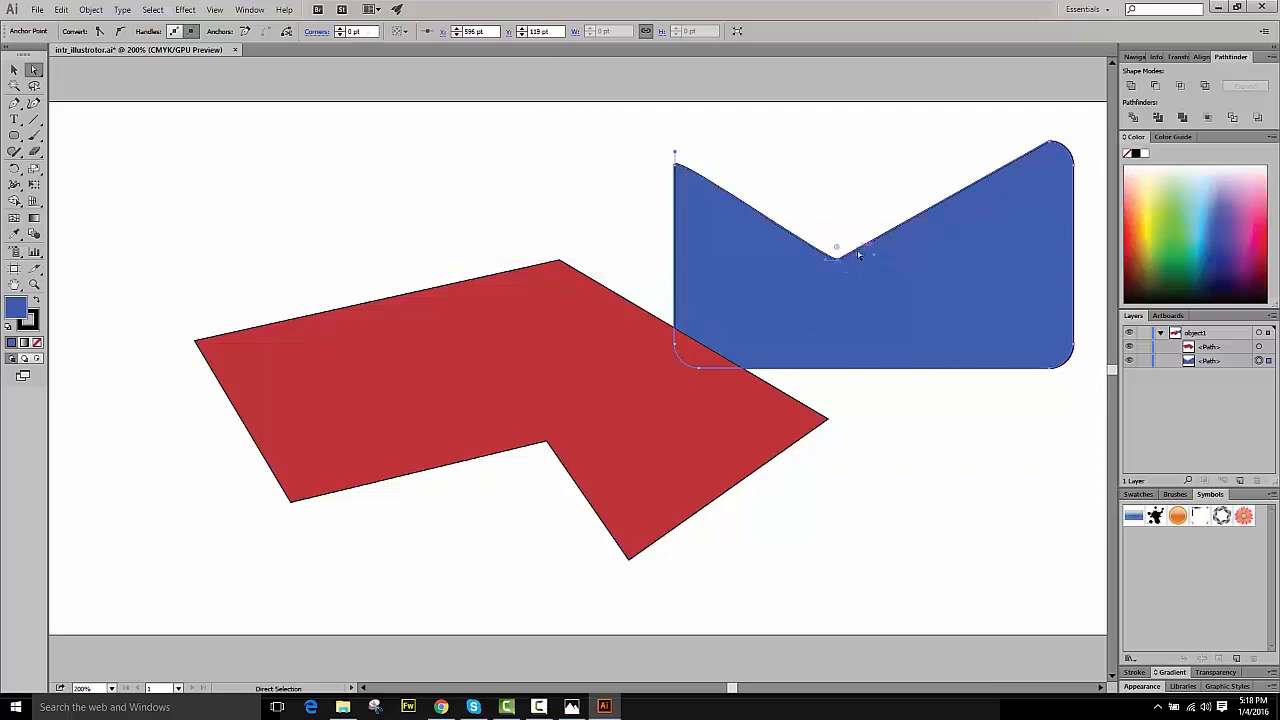
drag(834, 223, 836, 167)
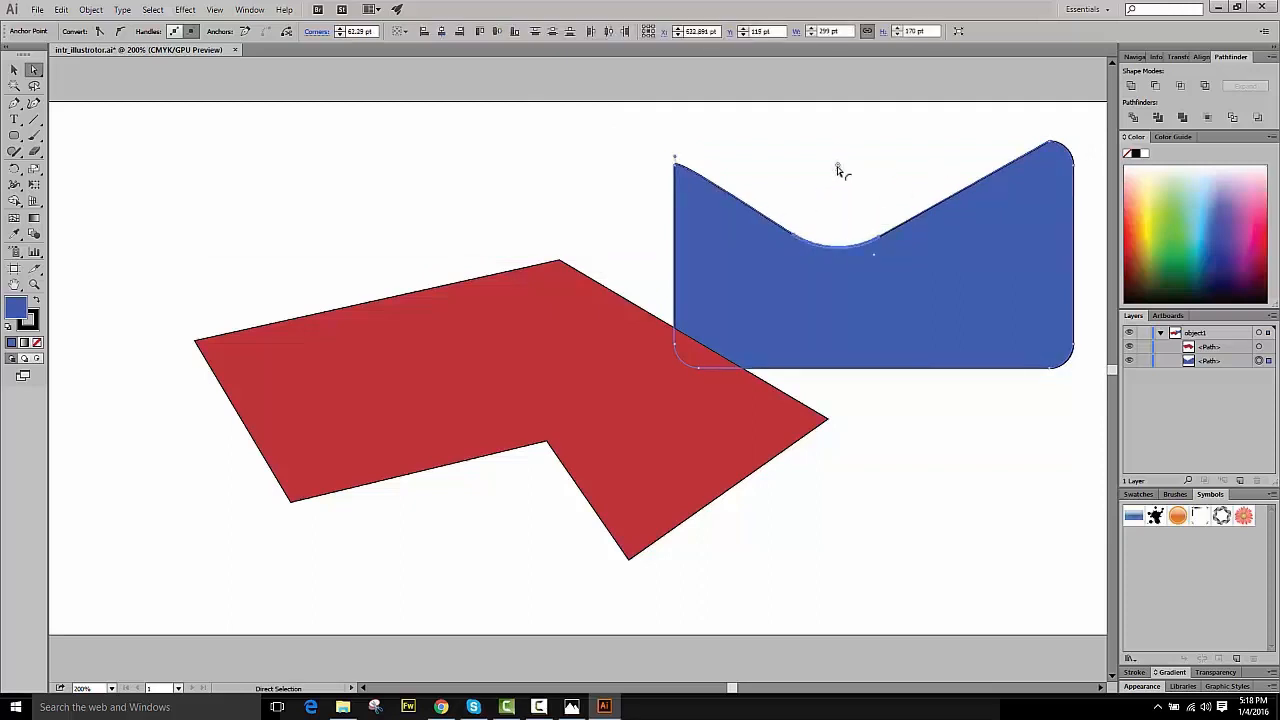
- Round the blue shape's bottom-left and bottom-right corners more and position it over the red polygon's upper right end
drag(869, 276, 728, 238)
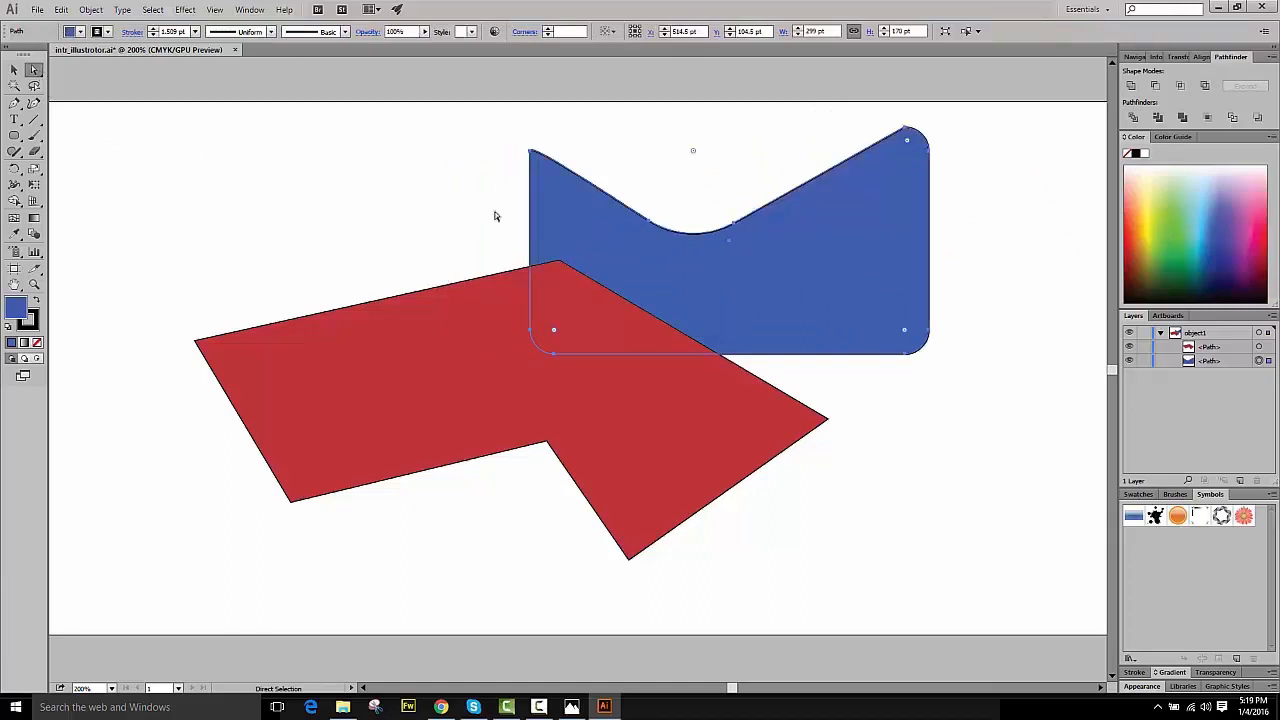
drag(557, 334, 654, 272)
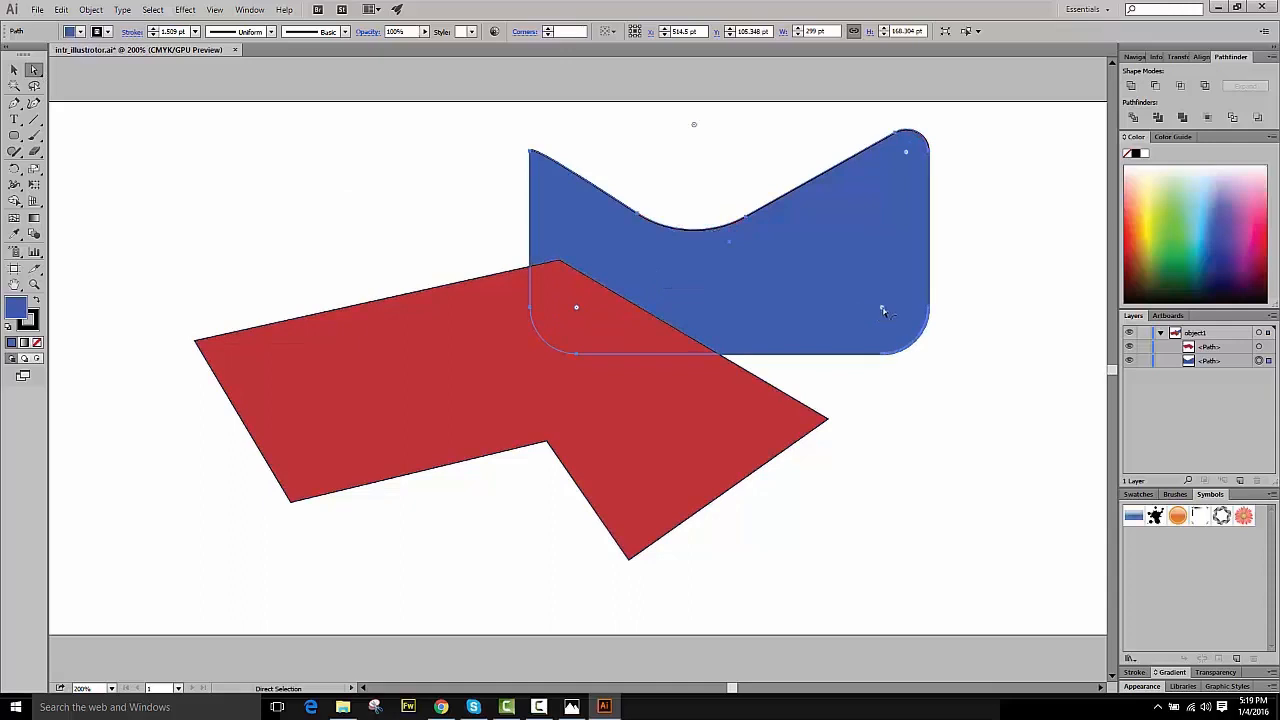
drag(881, 309, 785, 304)
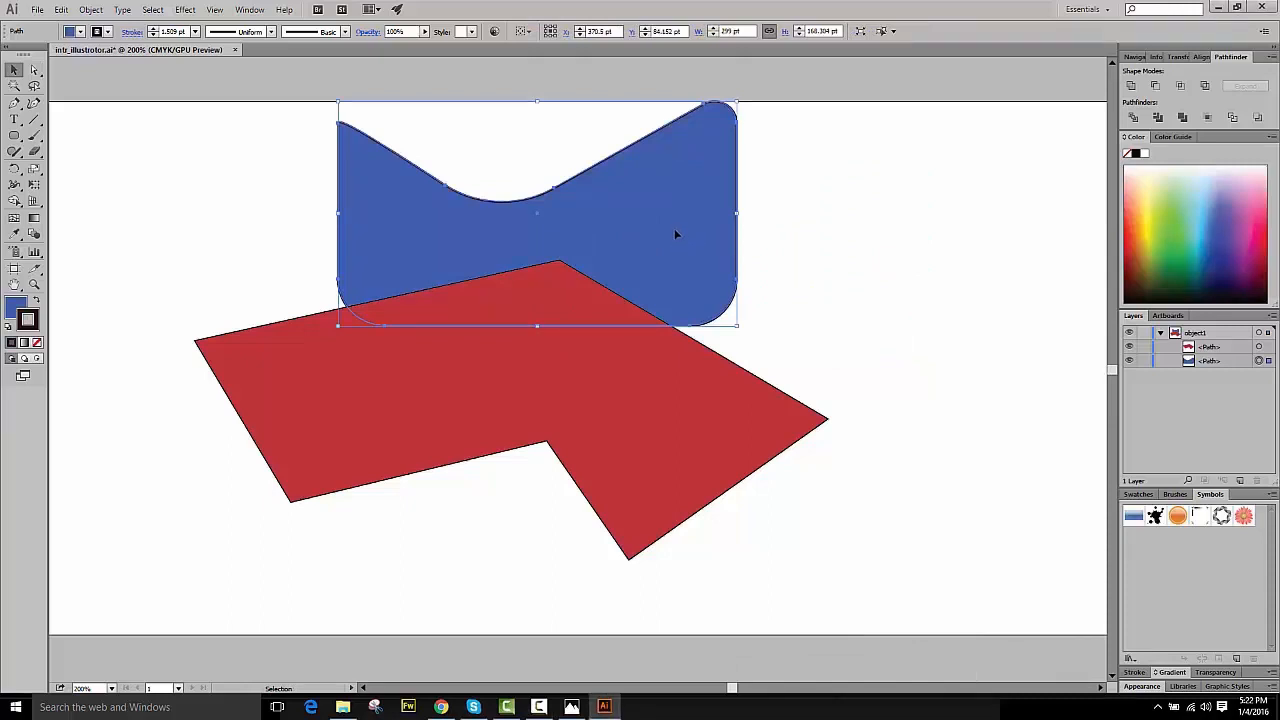
drag(659, 243, 872, 276)
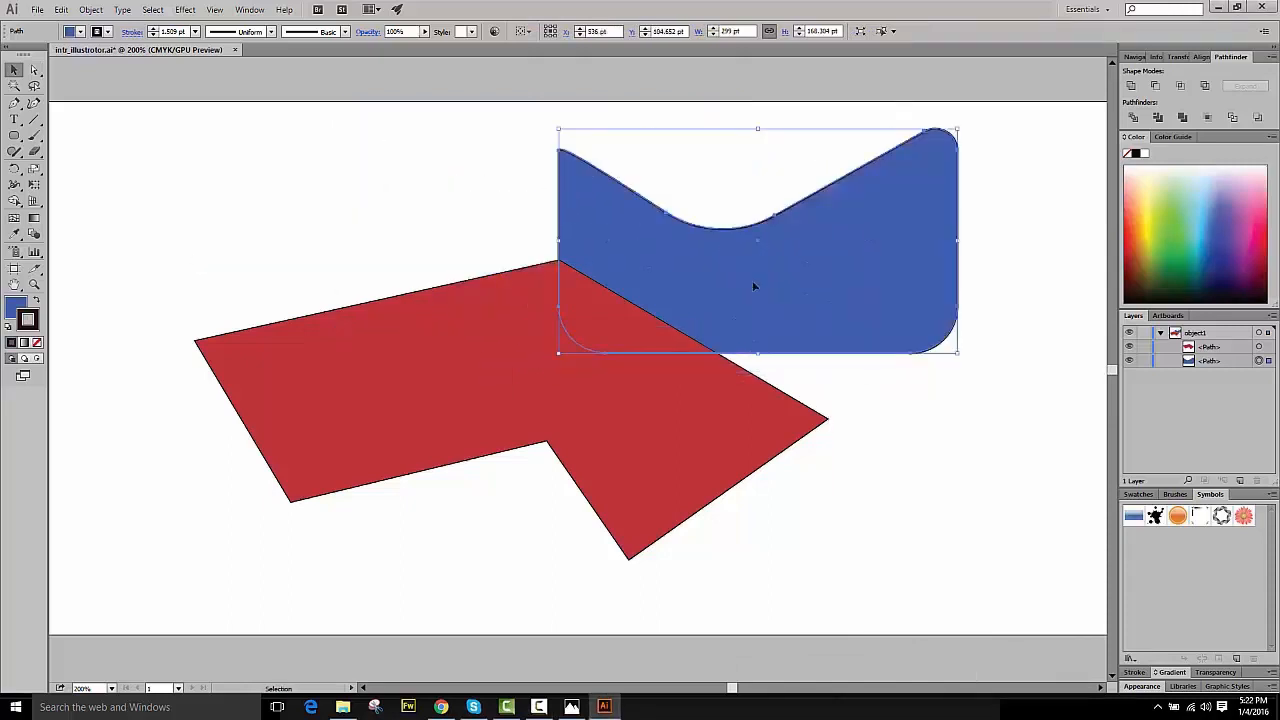
- Set the blue shape's fill color to hex 320000 and shift it slightly right over the red polygon
double_click(18, 306)
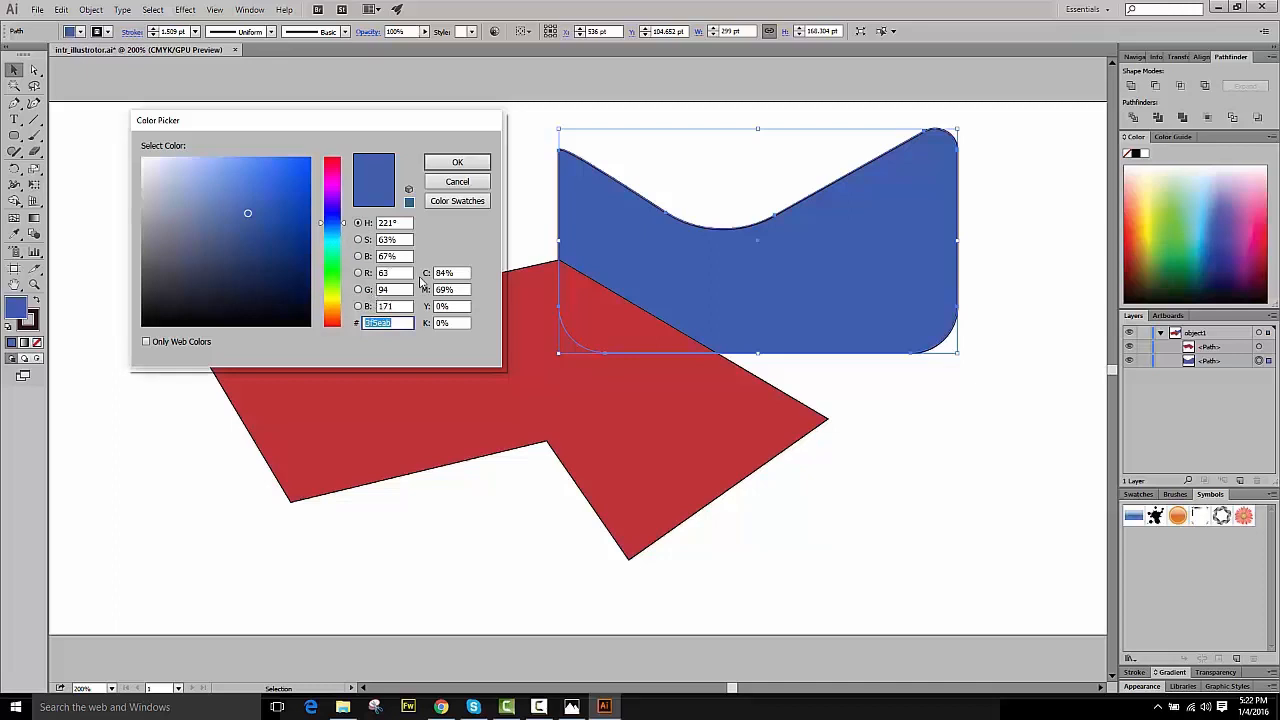
click(398, 322)
drag(393, 323, 361, 323)
text(320000)
key(Return)
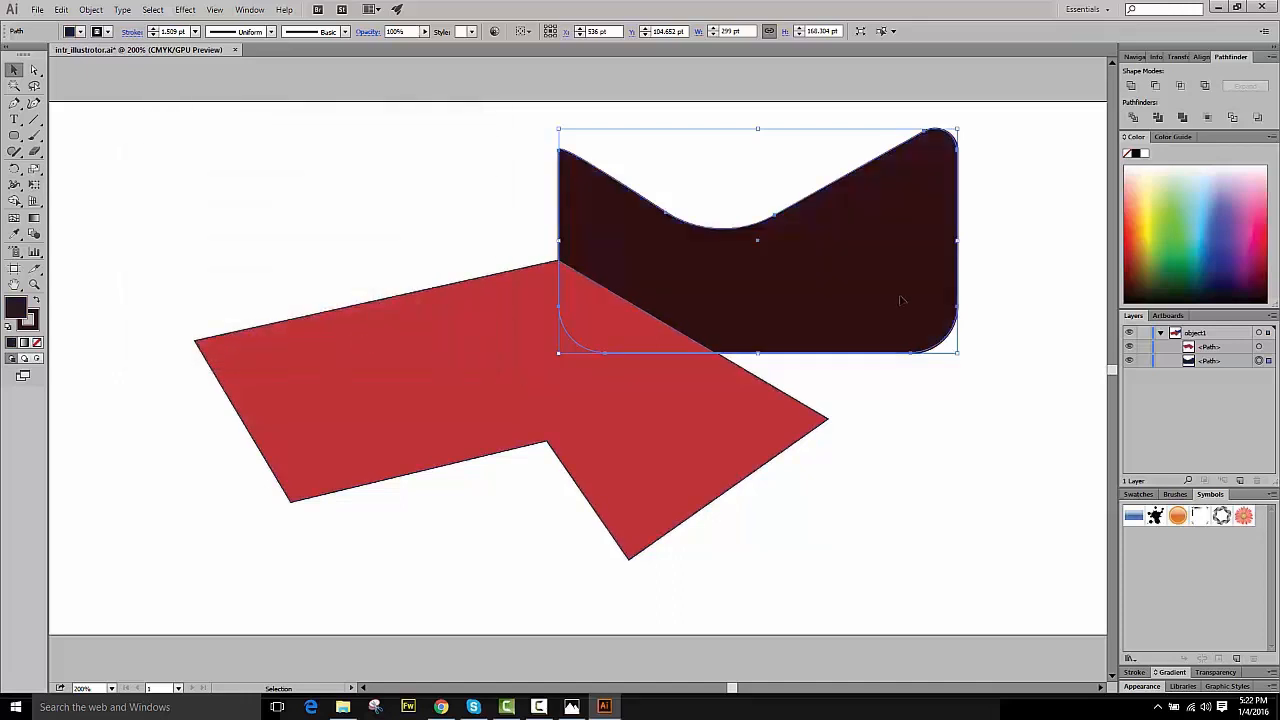
drag(901, 302, 991, 292)
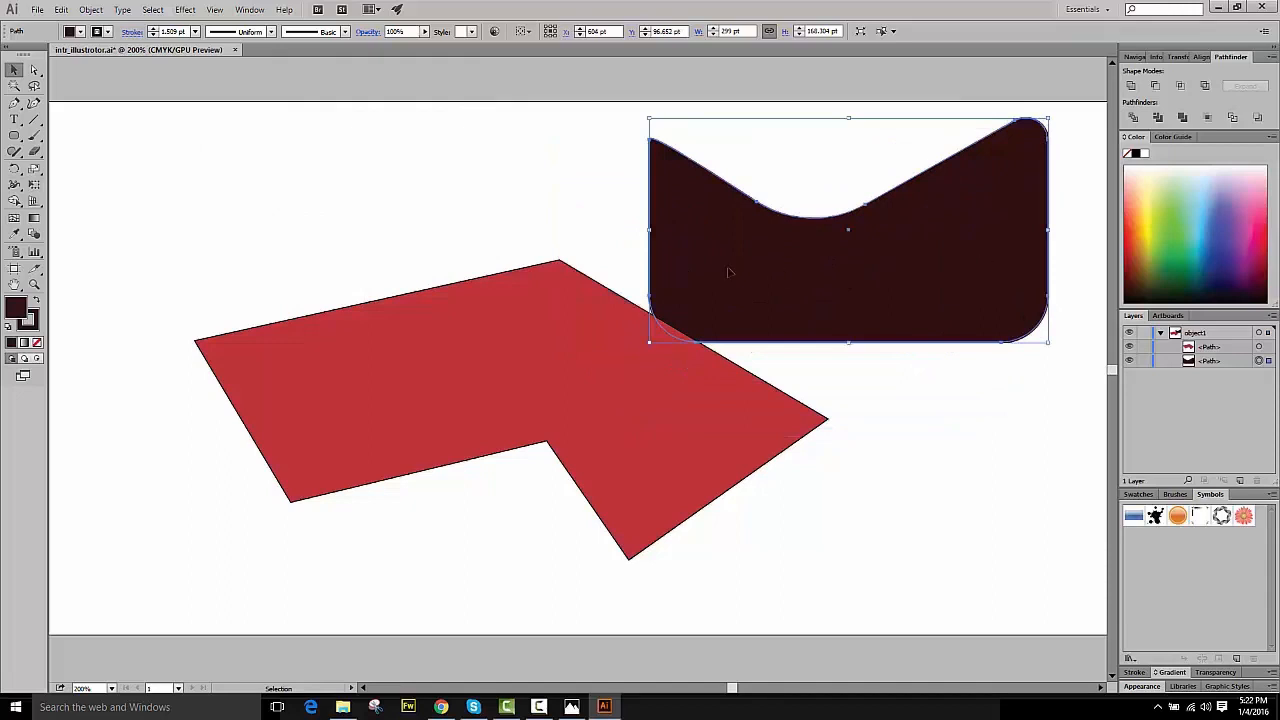
drag(729, 271, 678, 280)
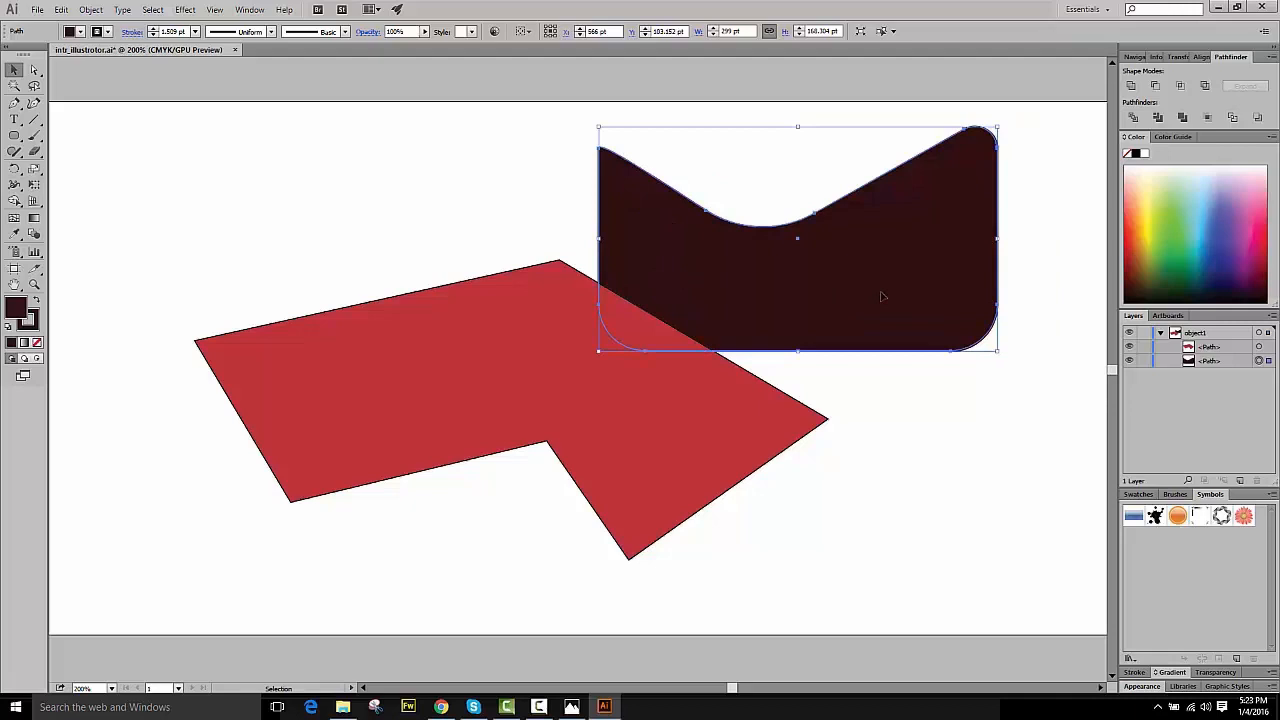
- Give the dark shape a red e83636 stroke with a weight of 3 pt
double_click(28, 322)
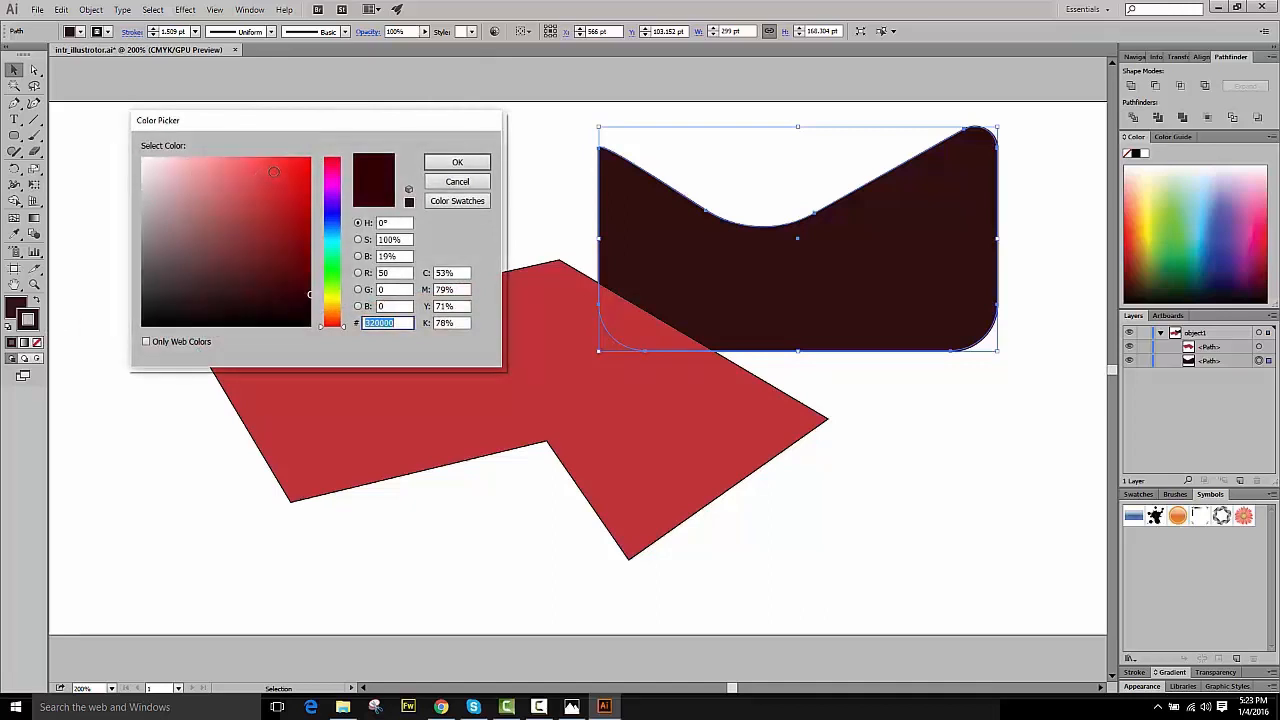
click(273, 172)
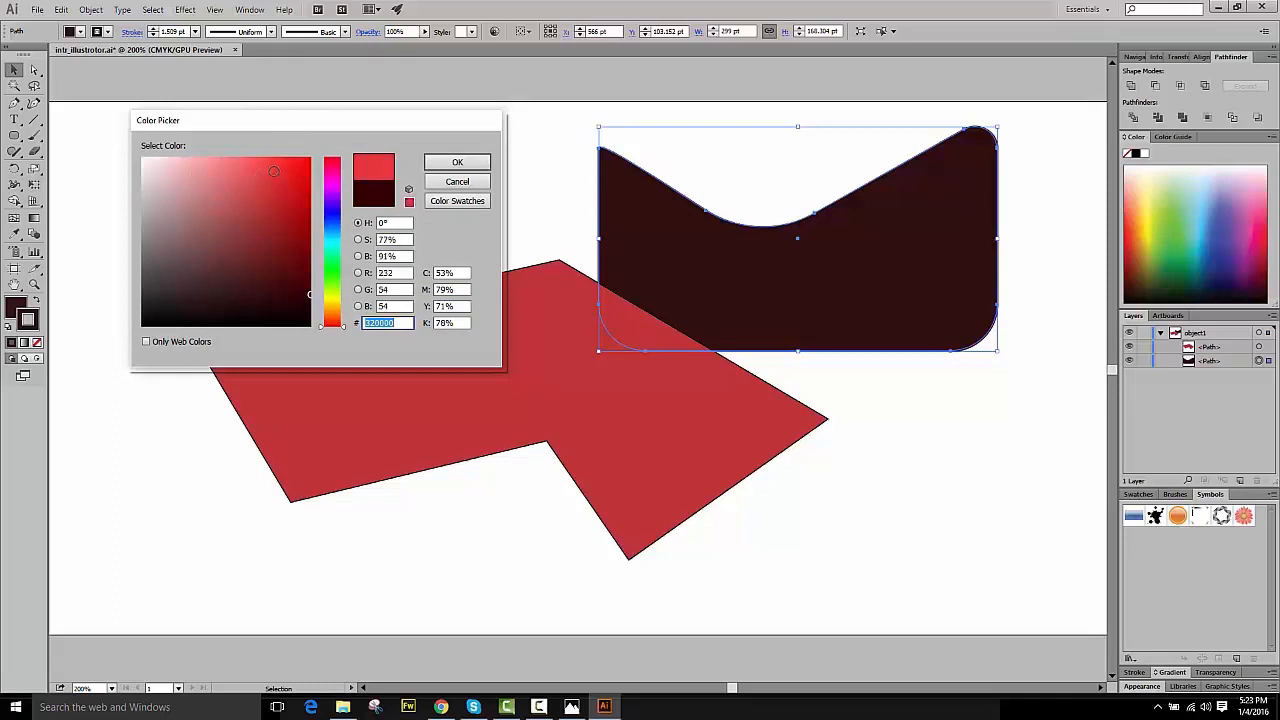
click(457, 162)
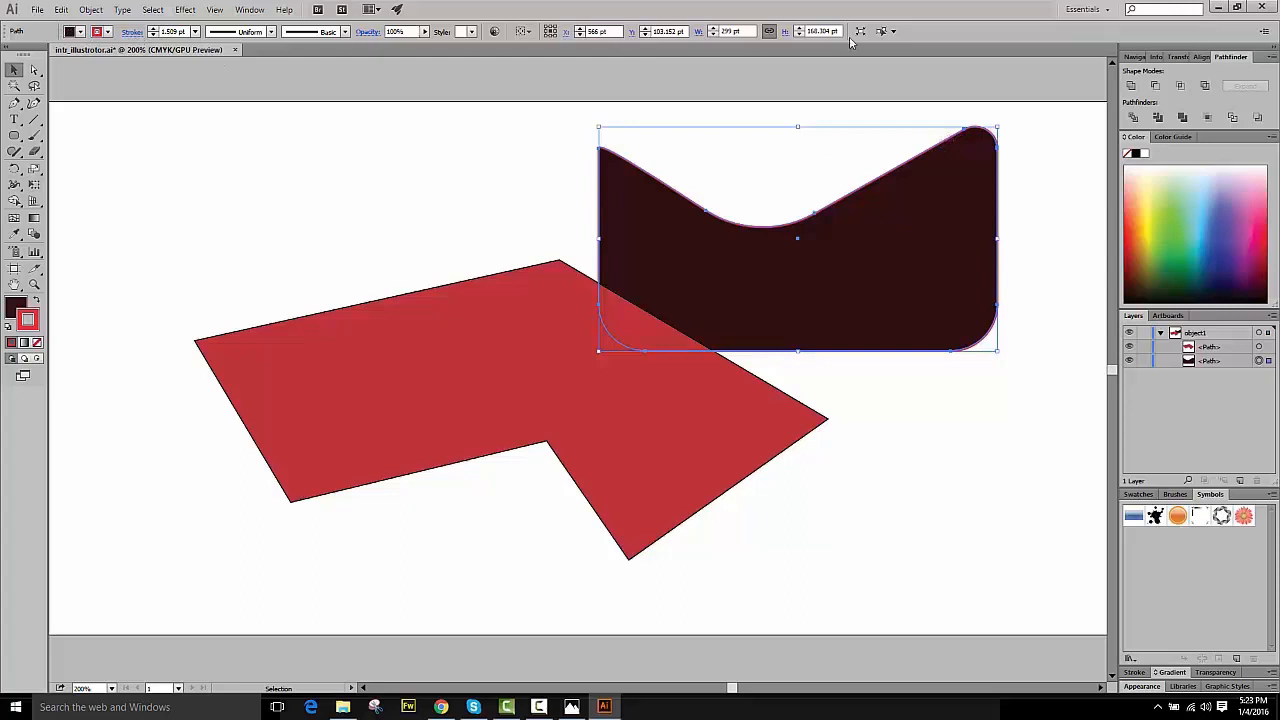
double_click(178, 31)
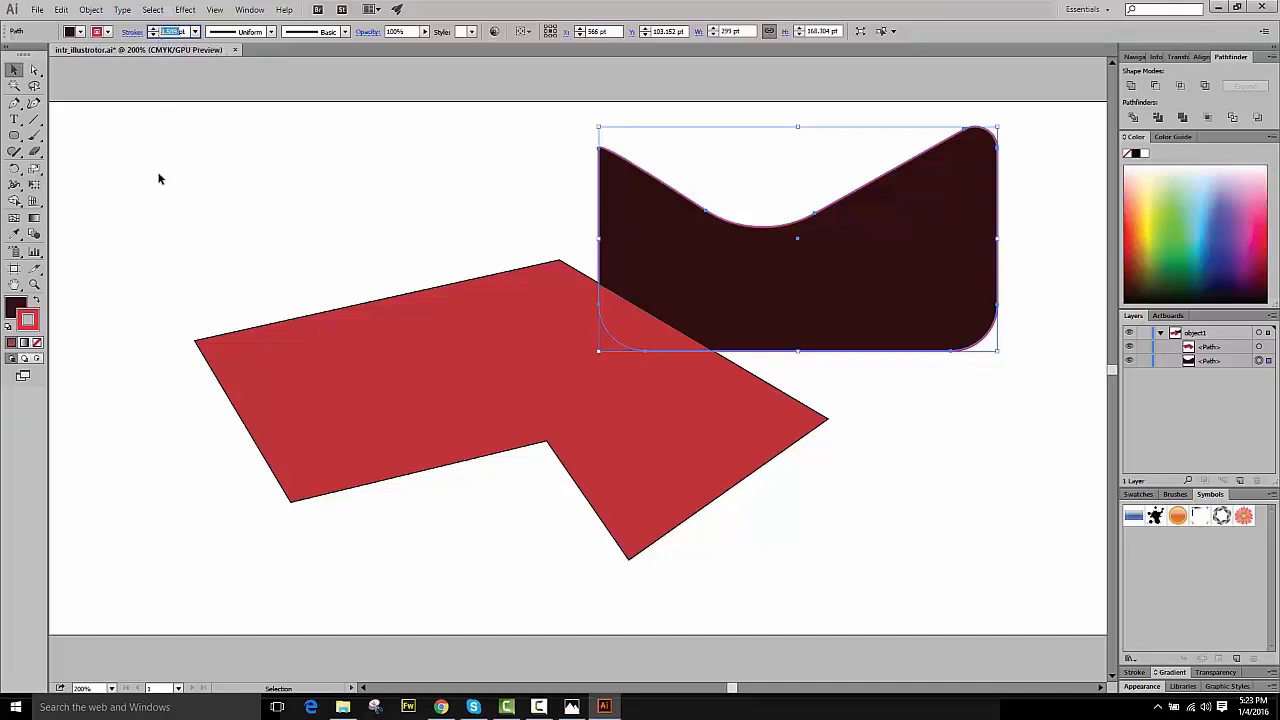
text(3pt)
key(Return)
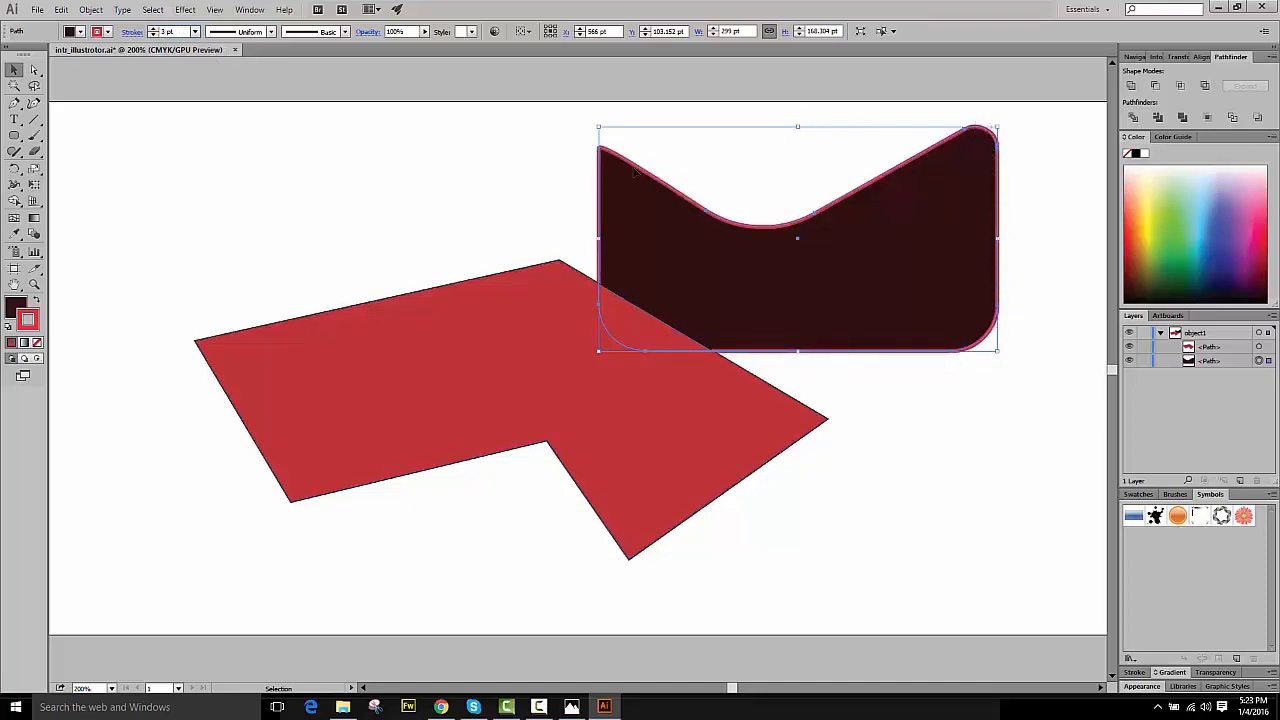
- Fit the artwork in the window, then create an area text box in the artboard's upper left corner containing Text 1
click(110, 689)
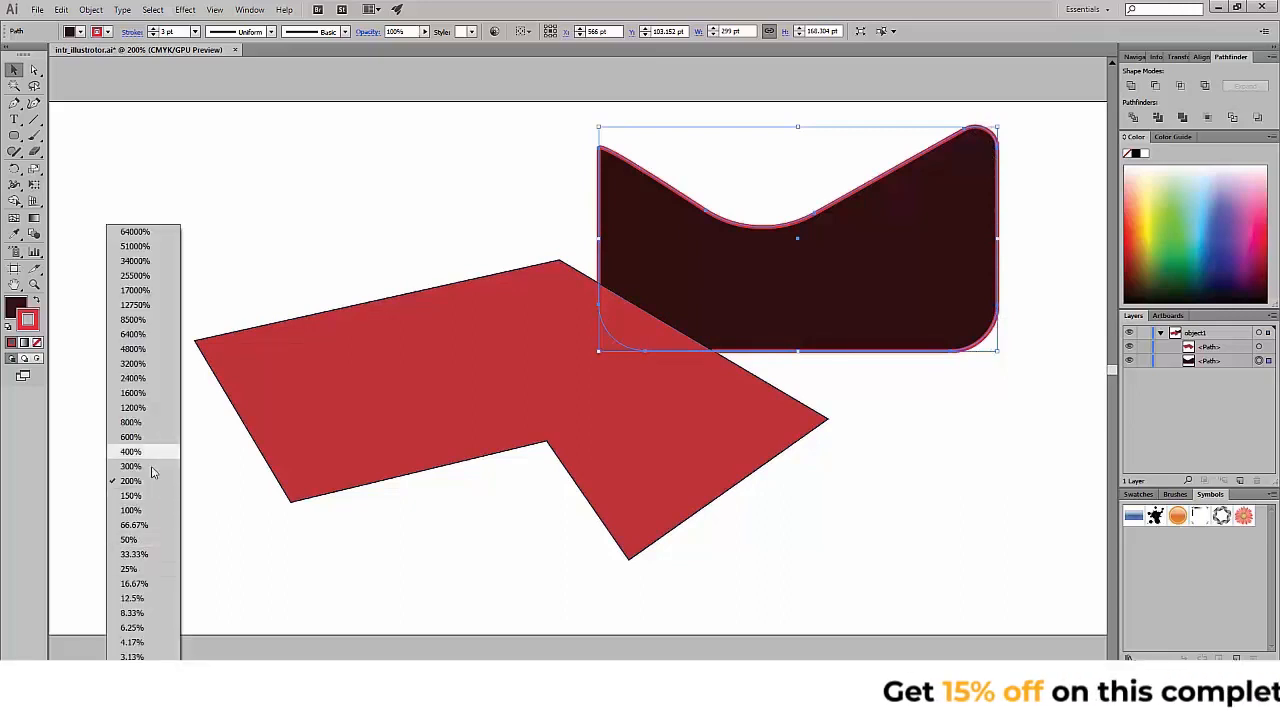
click(149, 510)
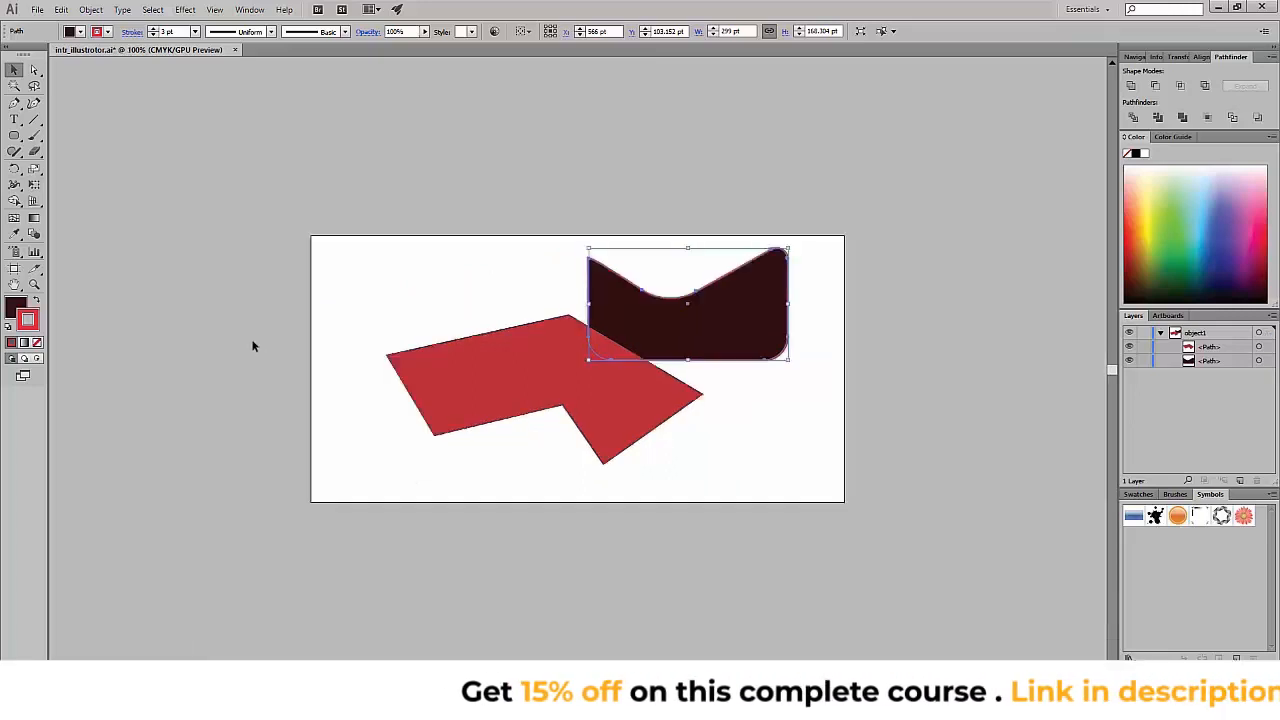
click(389, 249)
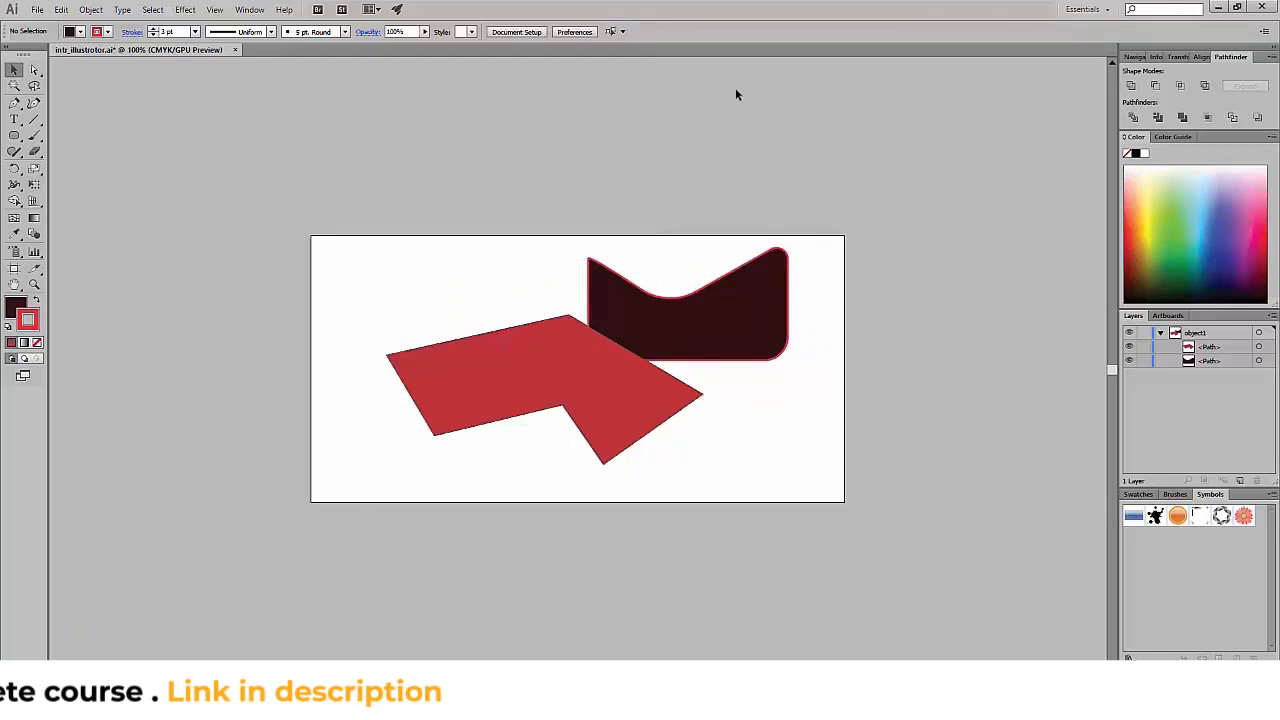
click(213, 10)
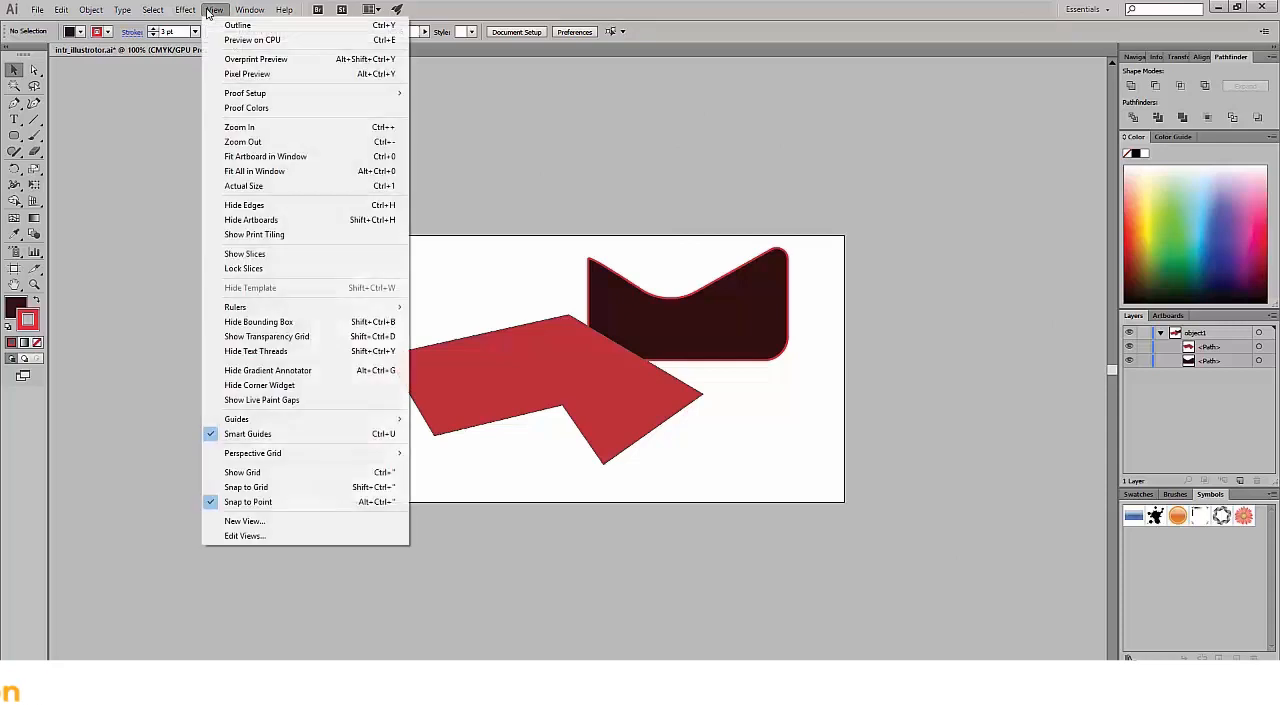
click(236, 171)
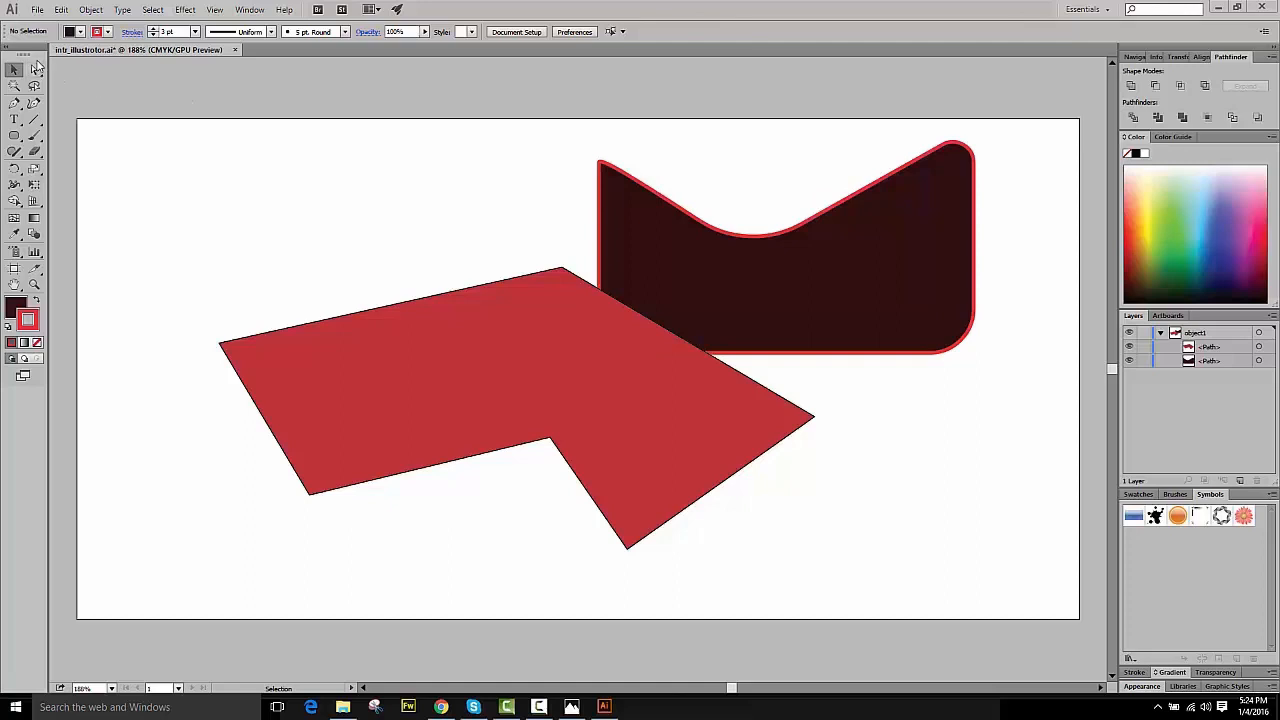
click(15, 120)
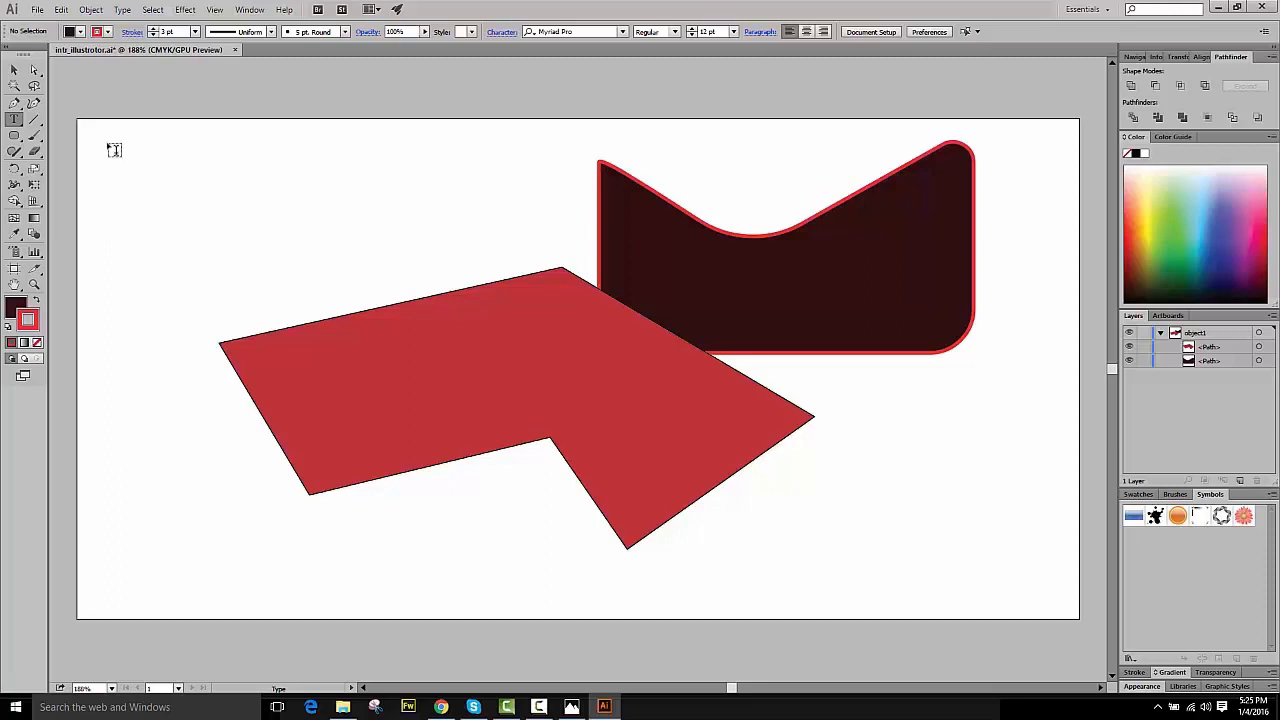
drag(111, 154, 478, 272)
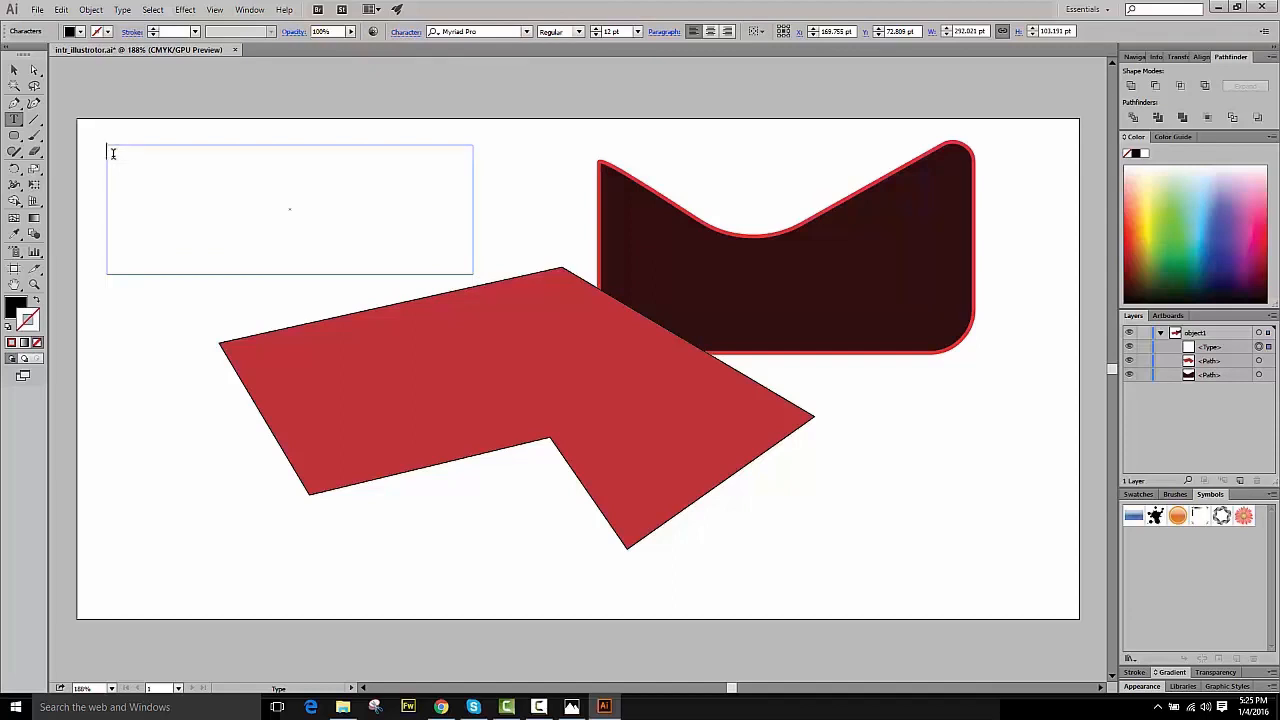
text(Text 1)
click(22, 72)
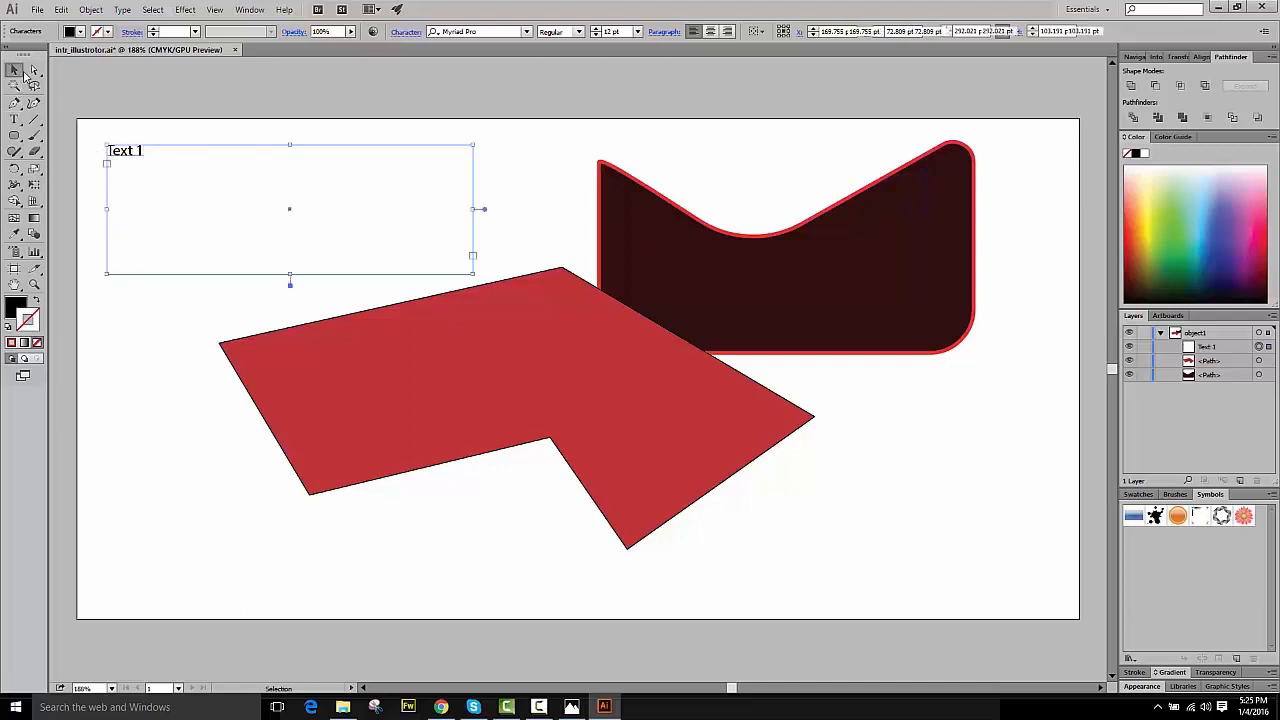
click(276, 222)
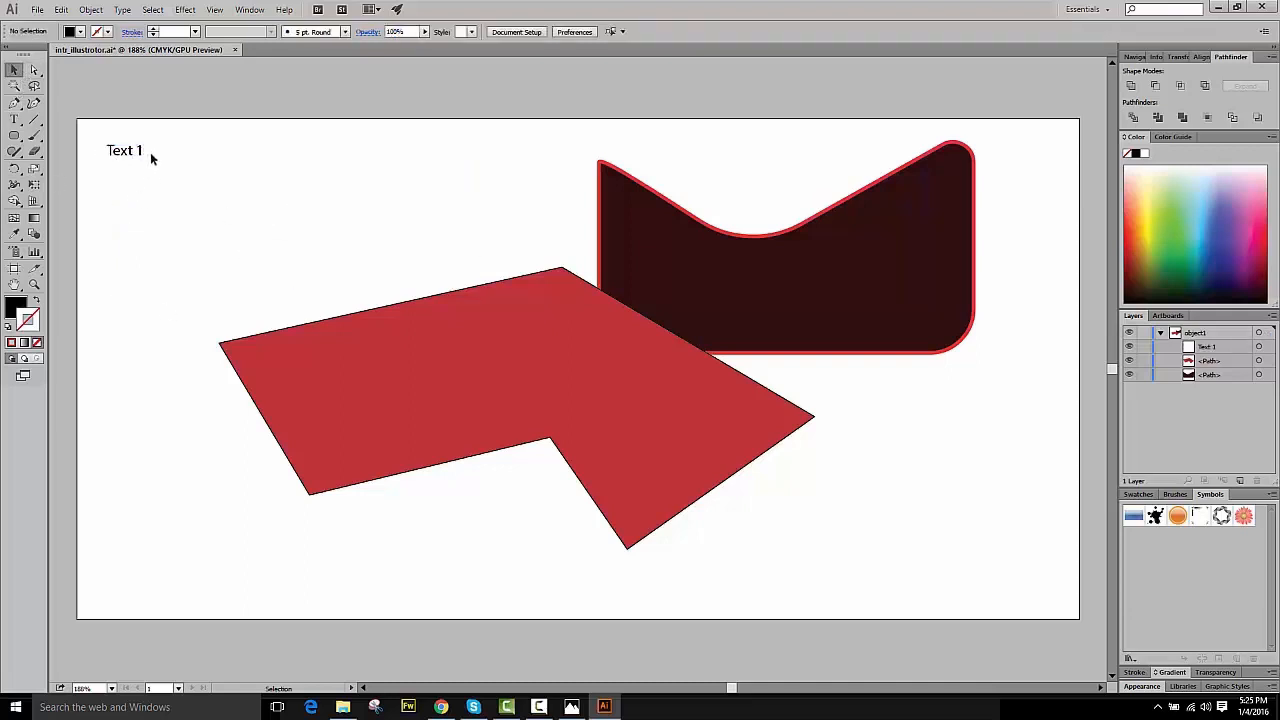
- Move the Text 1 box slightly right and down, and shrink its frame to a smaller rectangle
drag(139, 150, 239, 161)
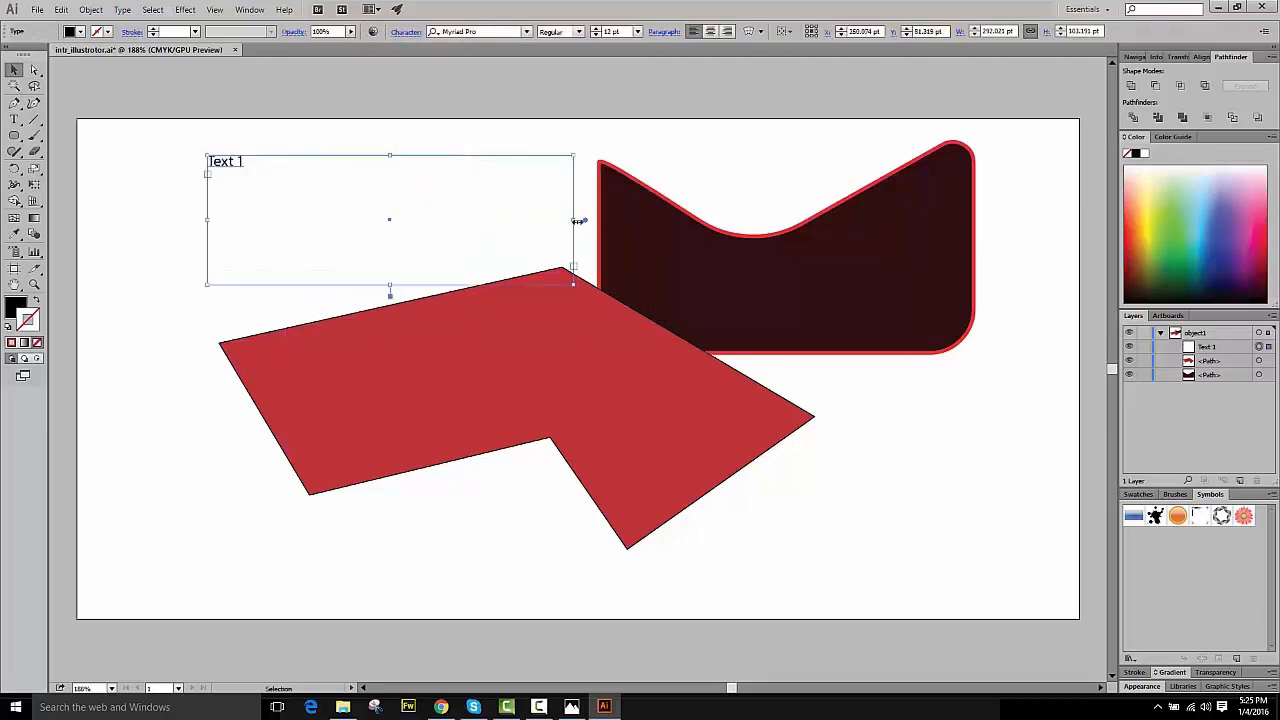
drag(579, 216, 372, 219)
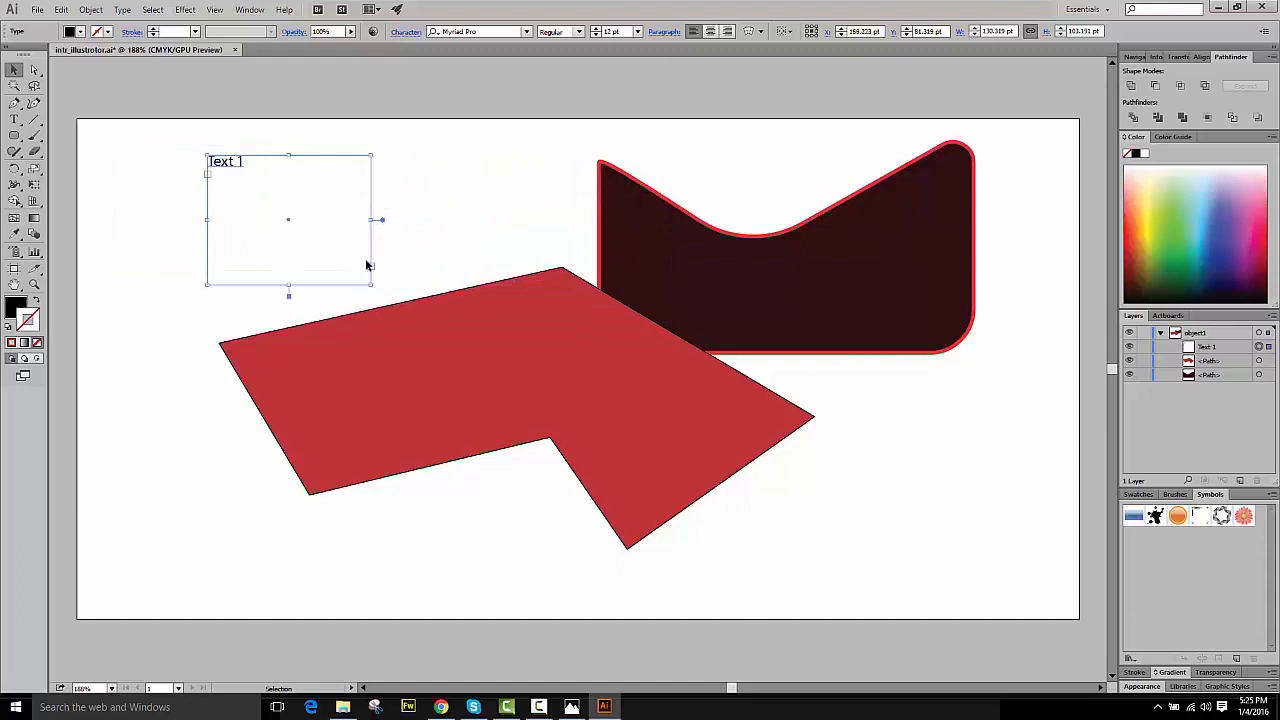
drag(372, 284, 349, 254)
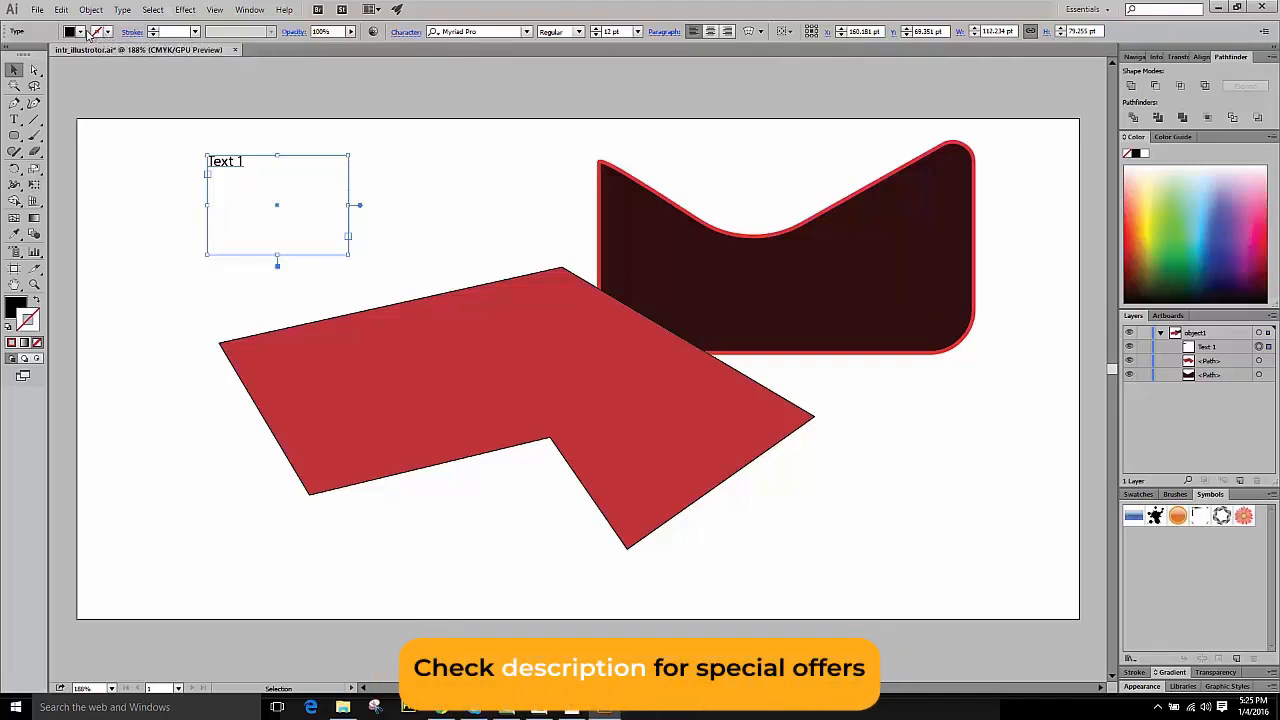
- Select all of Text 1 and set its font size to 40 pt
double_click(244, 163)
drag(245, 162, 195, 162)
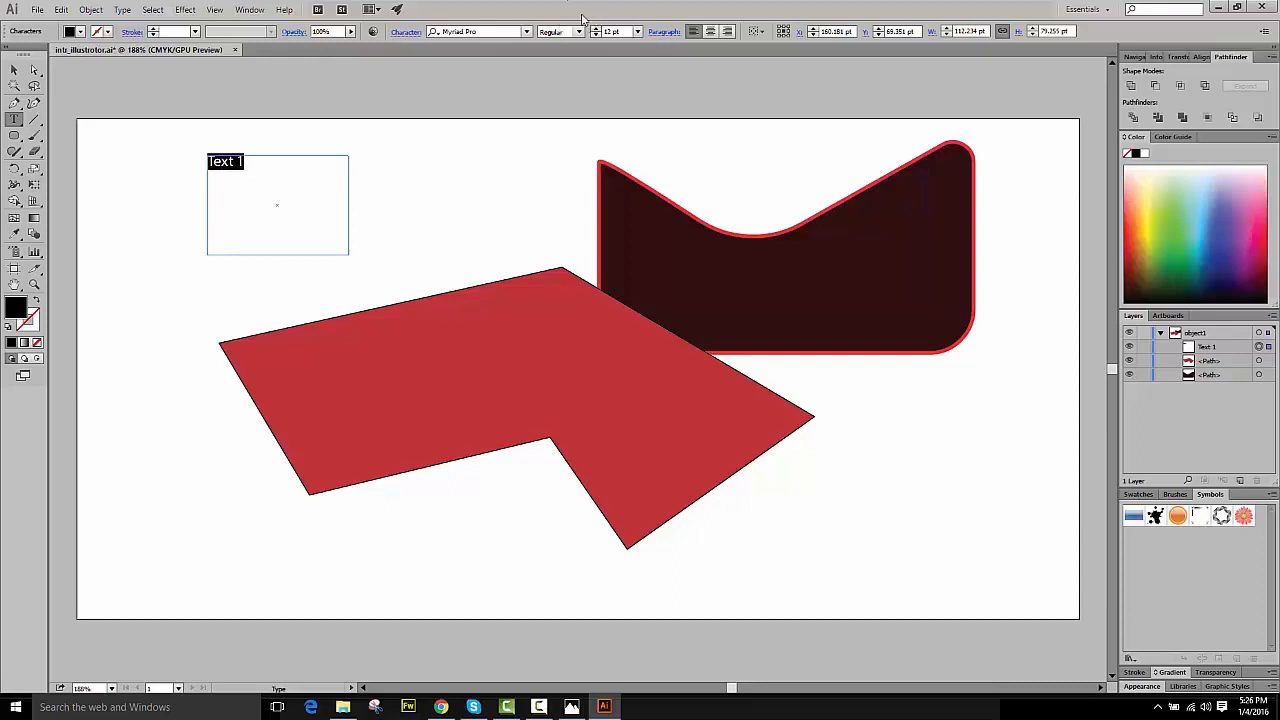
click(611, 31)
text(40)
key(Return)
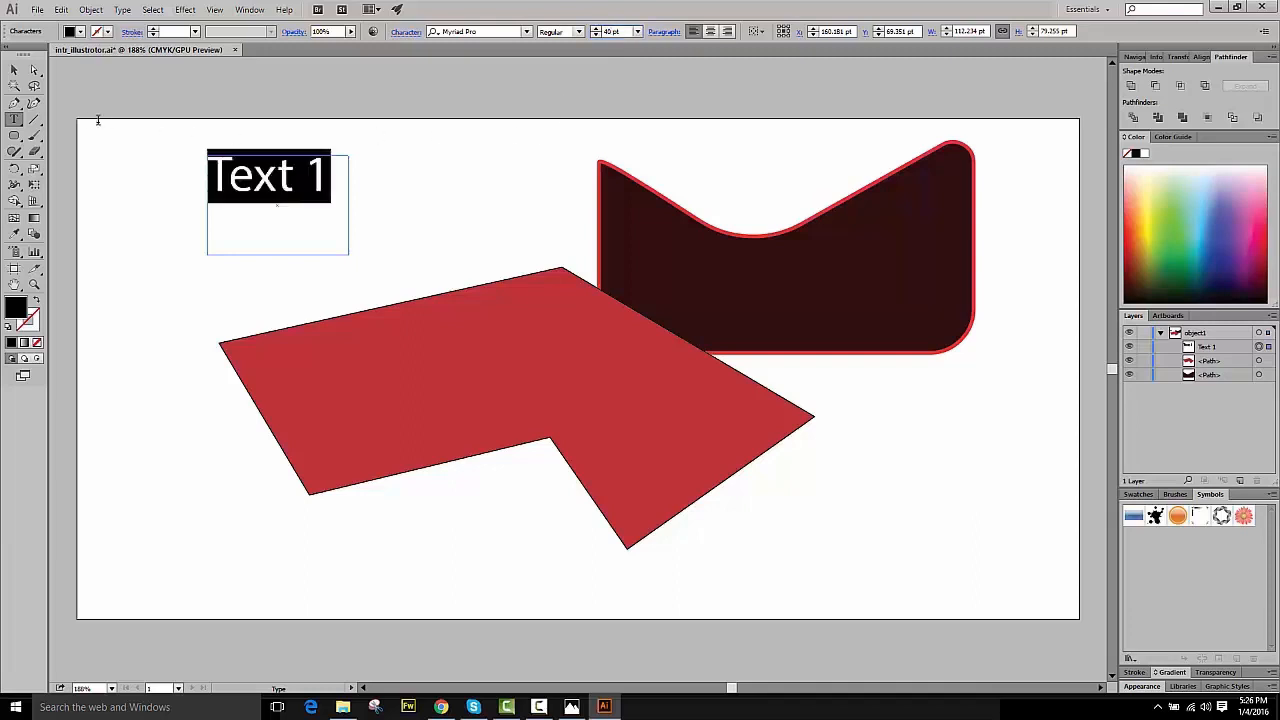
click(14, 70)
click(181, 196)
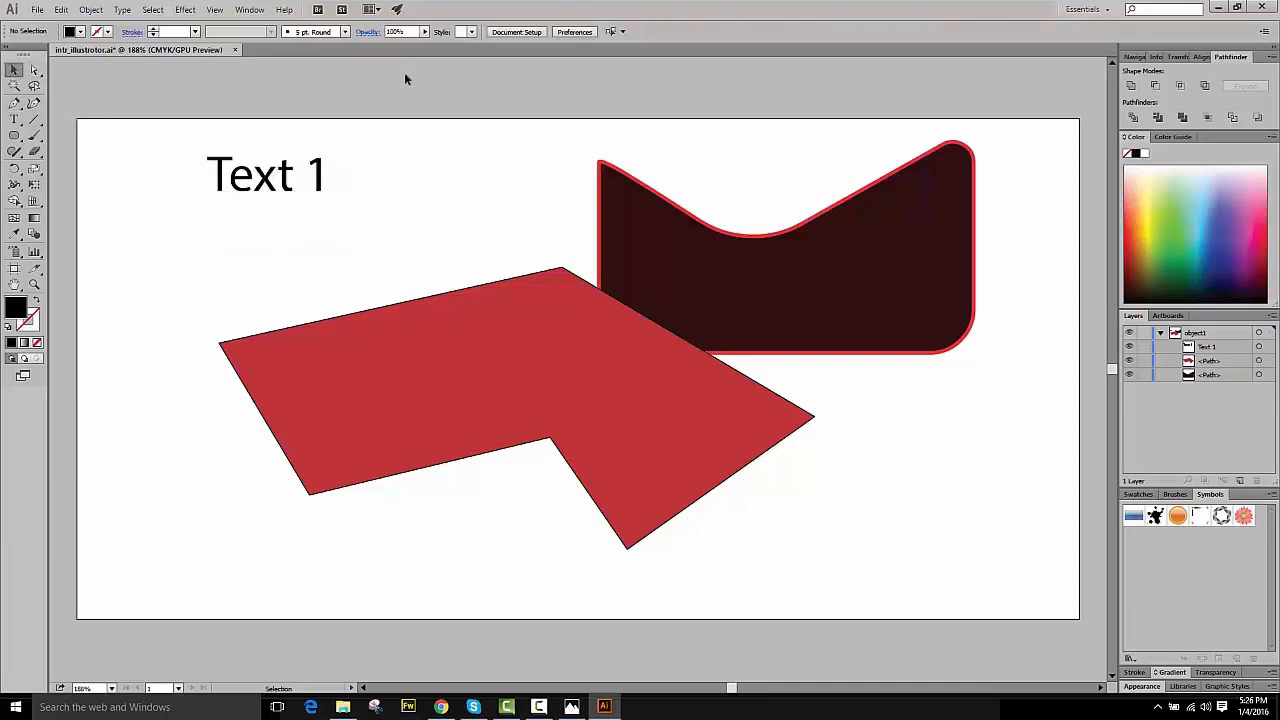
- Give the text box a green fill from the swatches
click(289, 181)
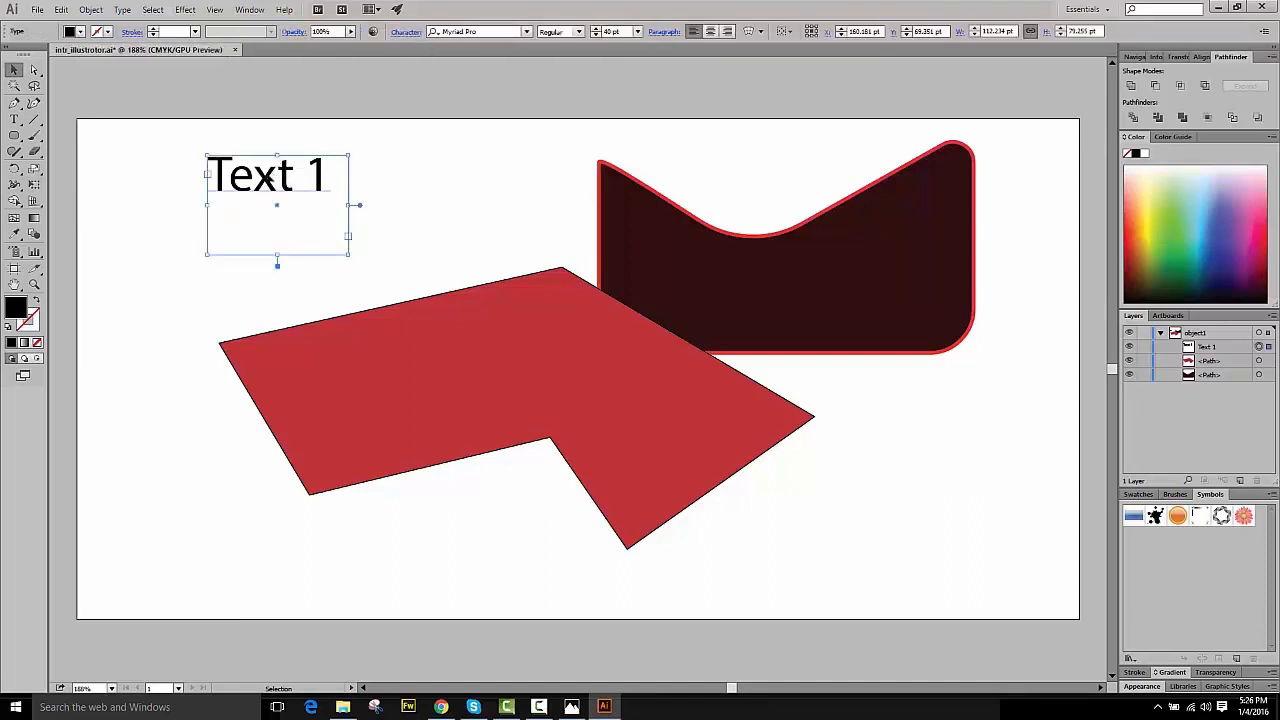
click(72, 32)
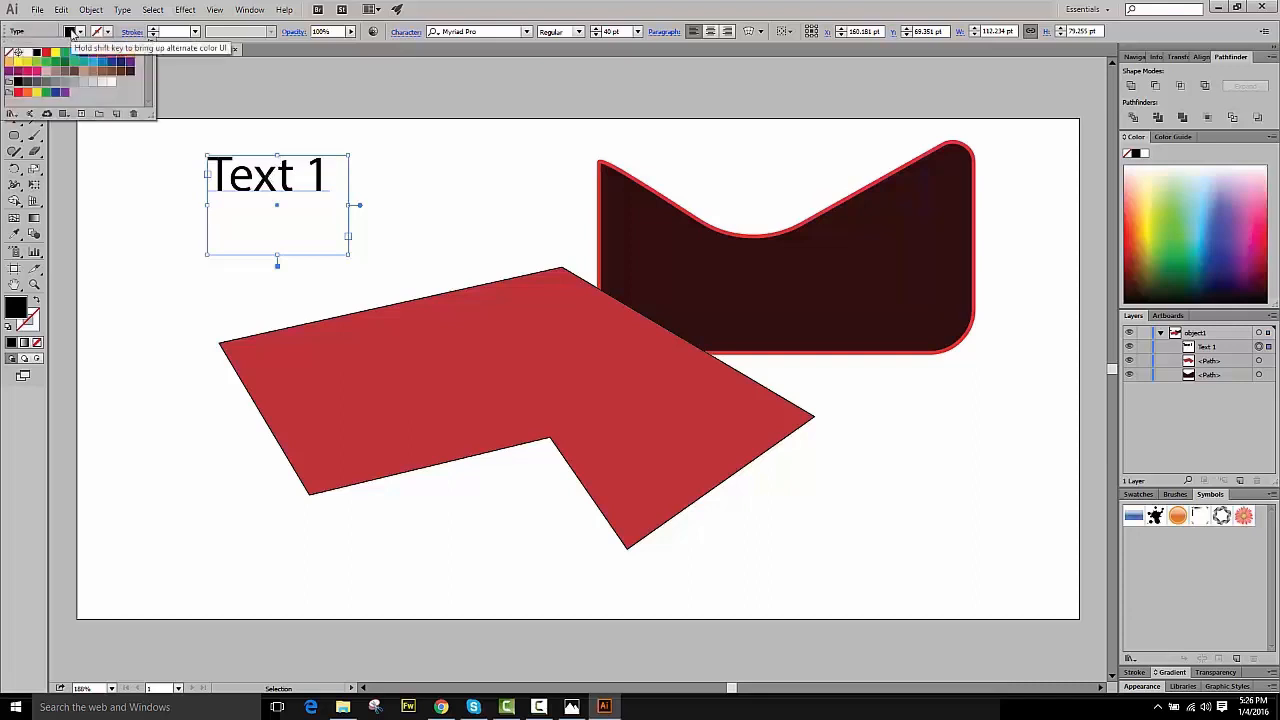
click(66, 53)
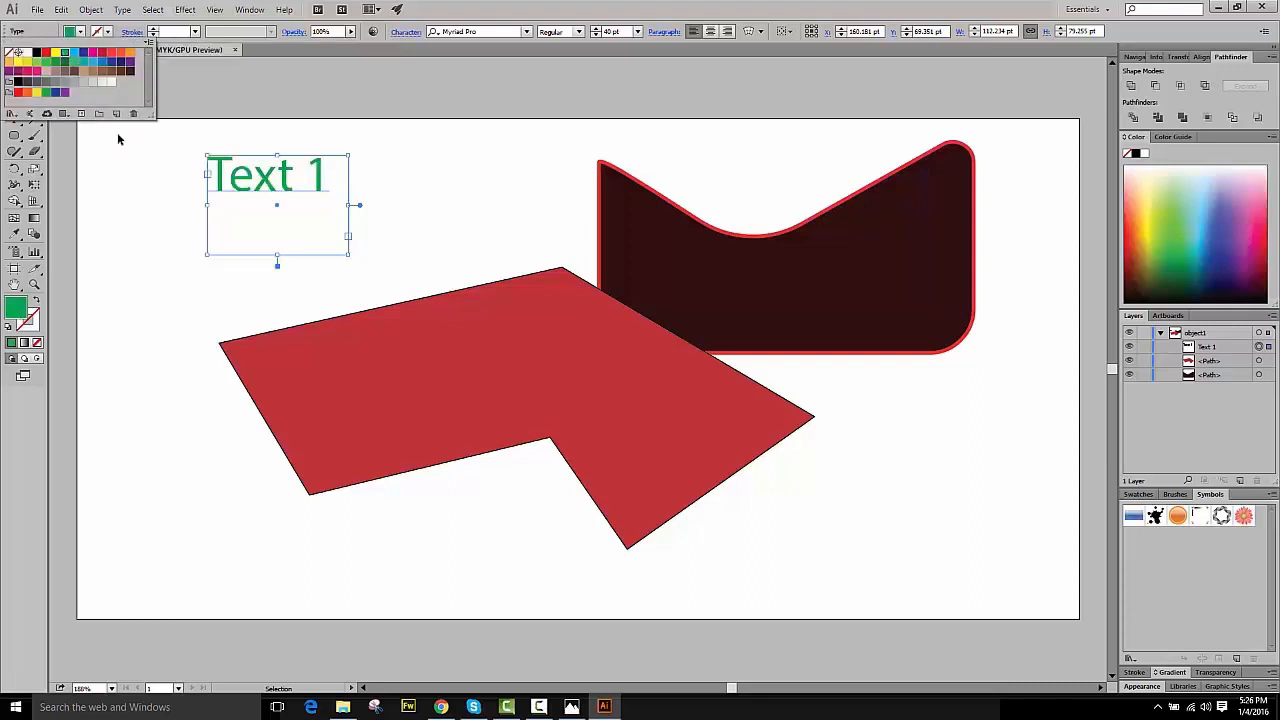
click(157, 166)
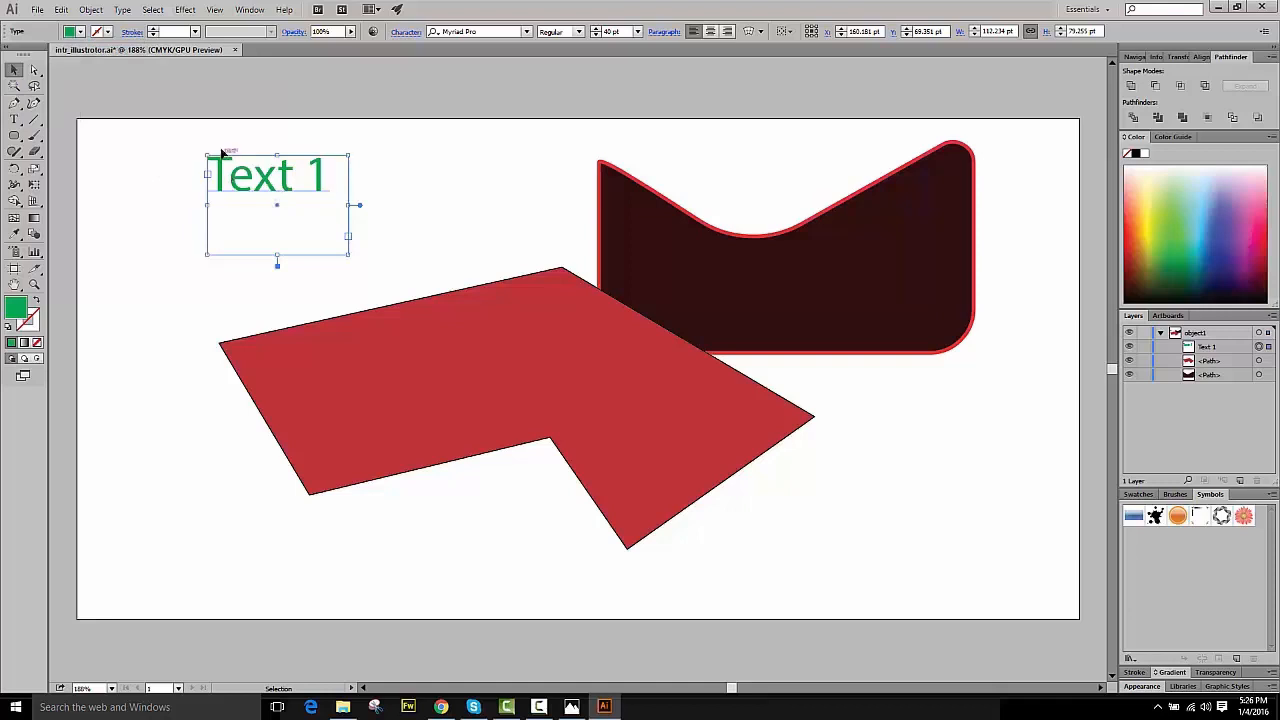
- Select the text and change its font to Algerian
double_click(320, 178)
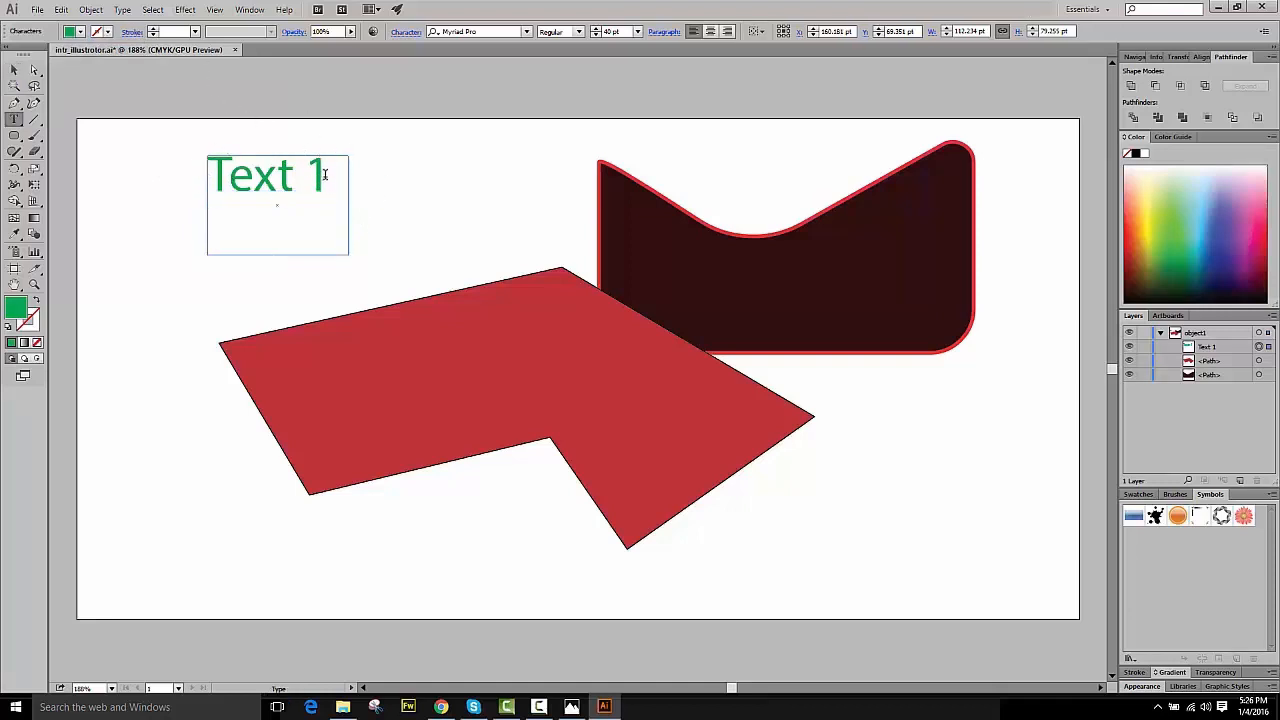
drag(320, 178, 114, 177)
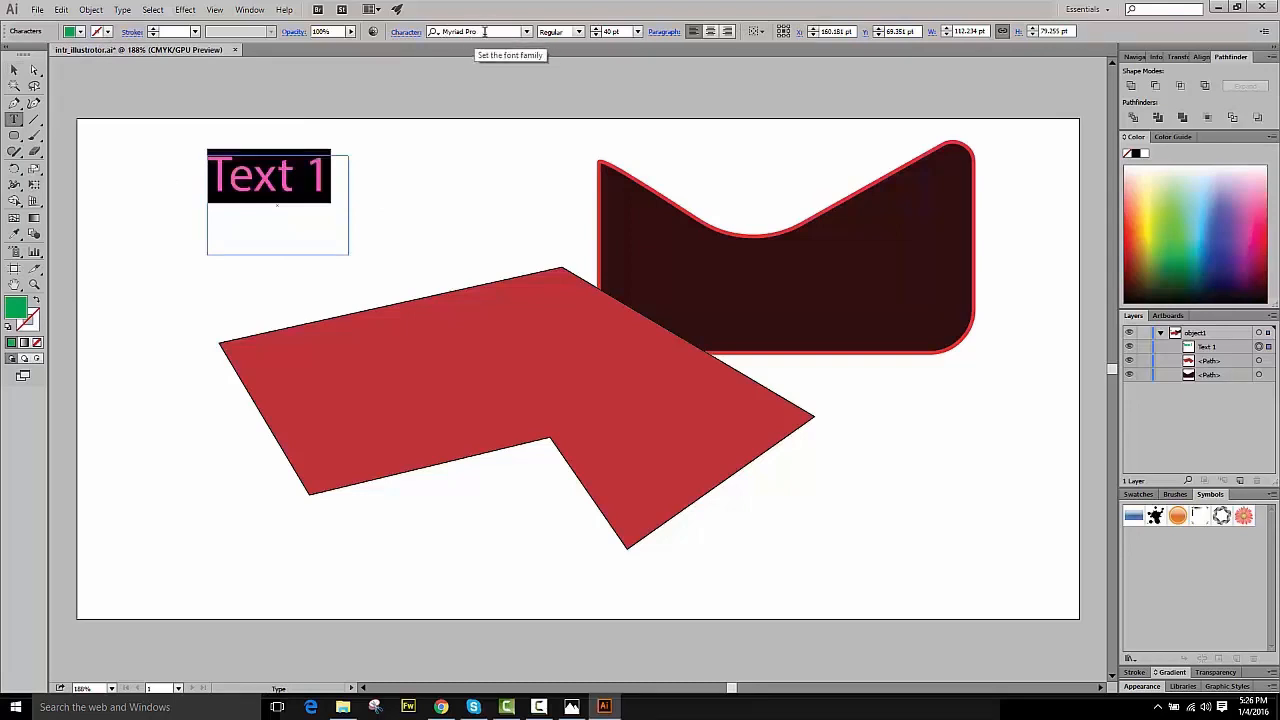
click(530, 36)
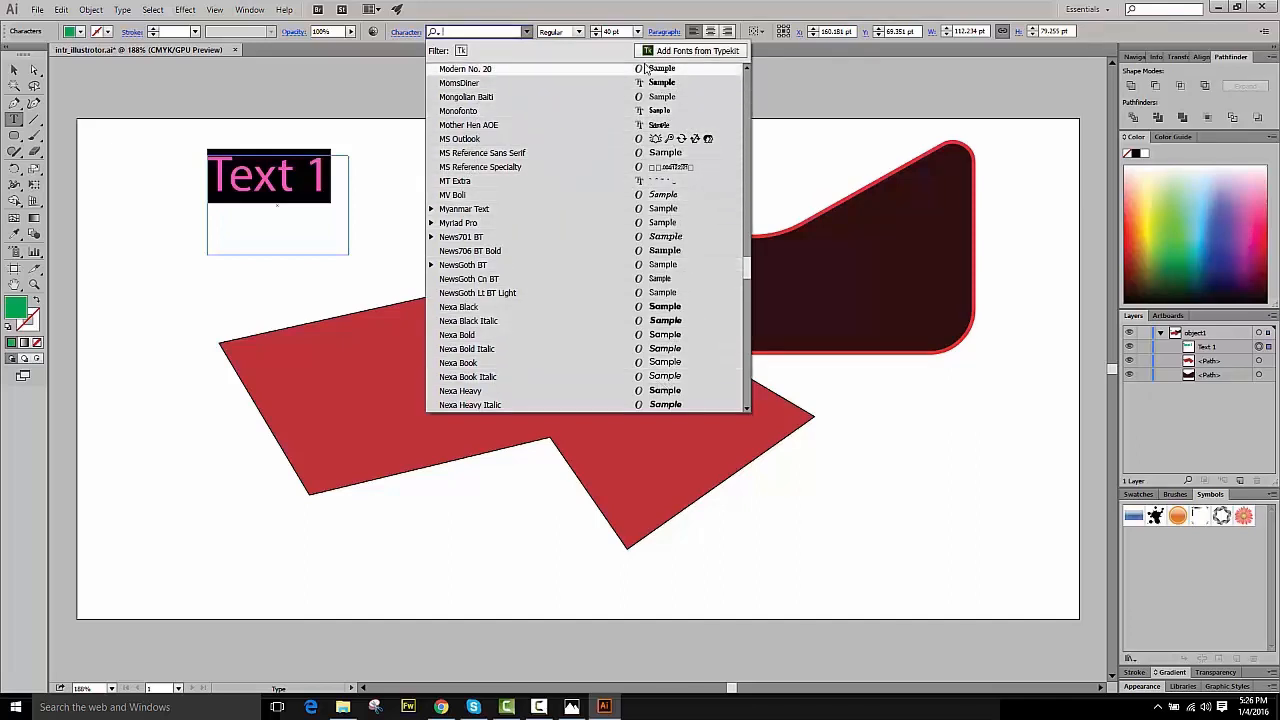
drag(747, 274, 748, 86)
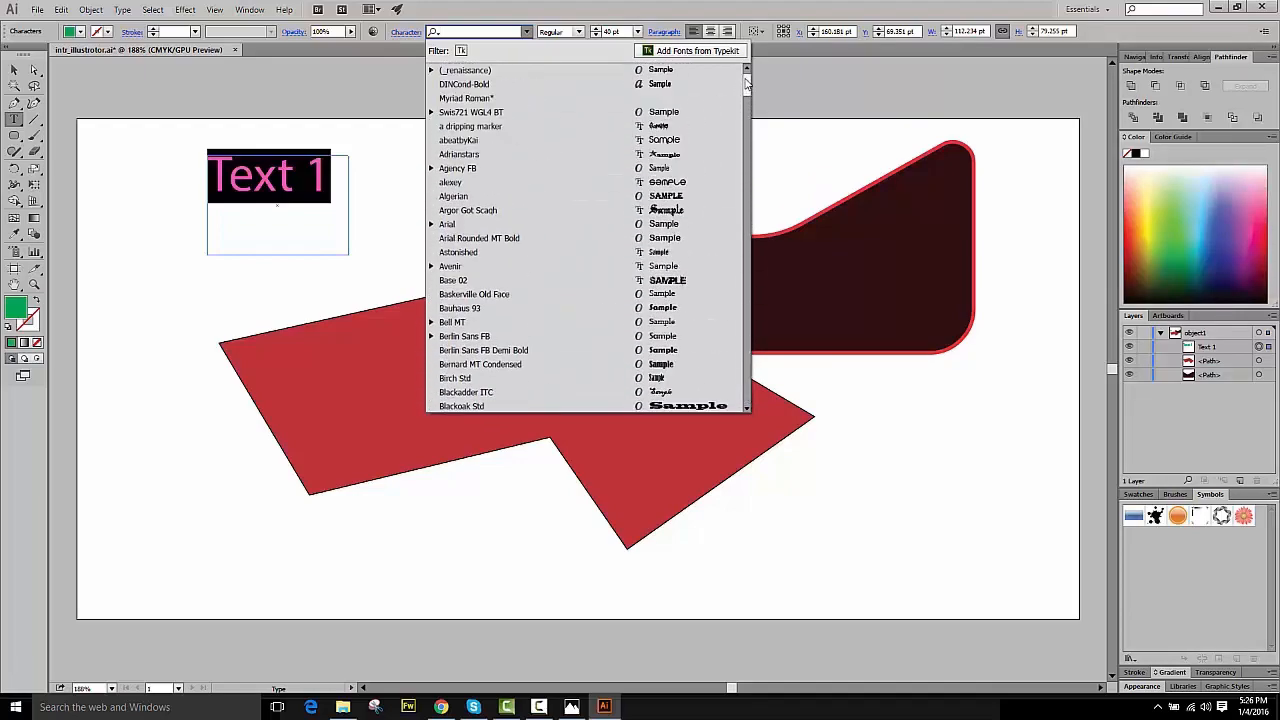
click(677, 196)
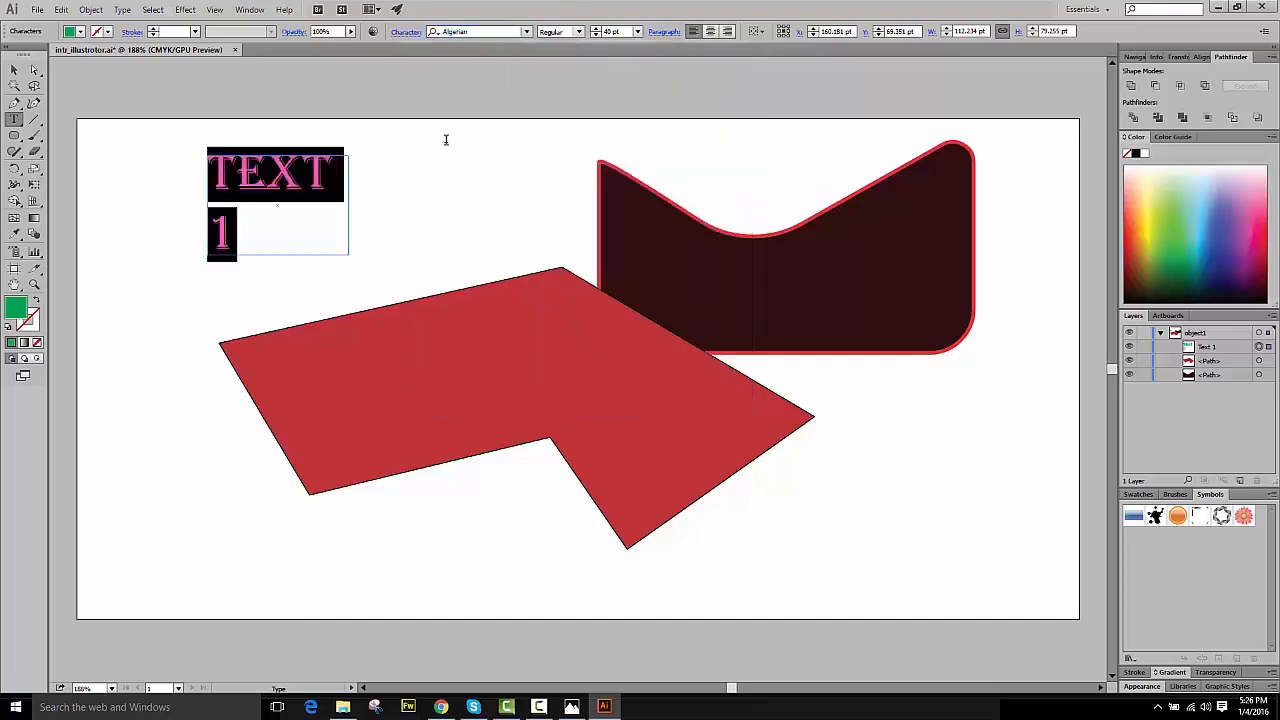
- Nudge the text box and widen it so TEXT 1 fits on a single line
click(14, 69)
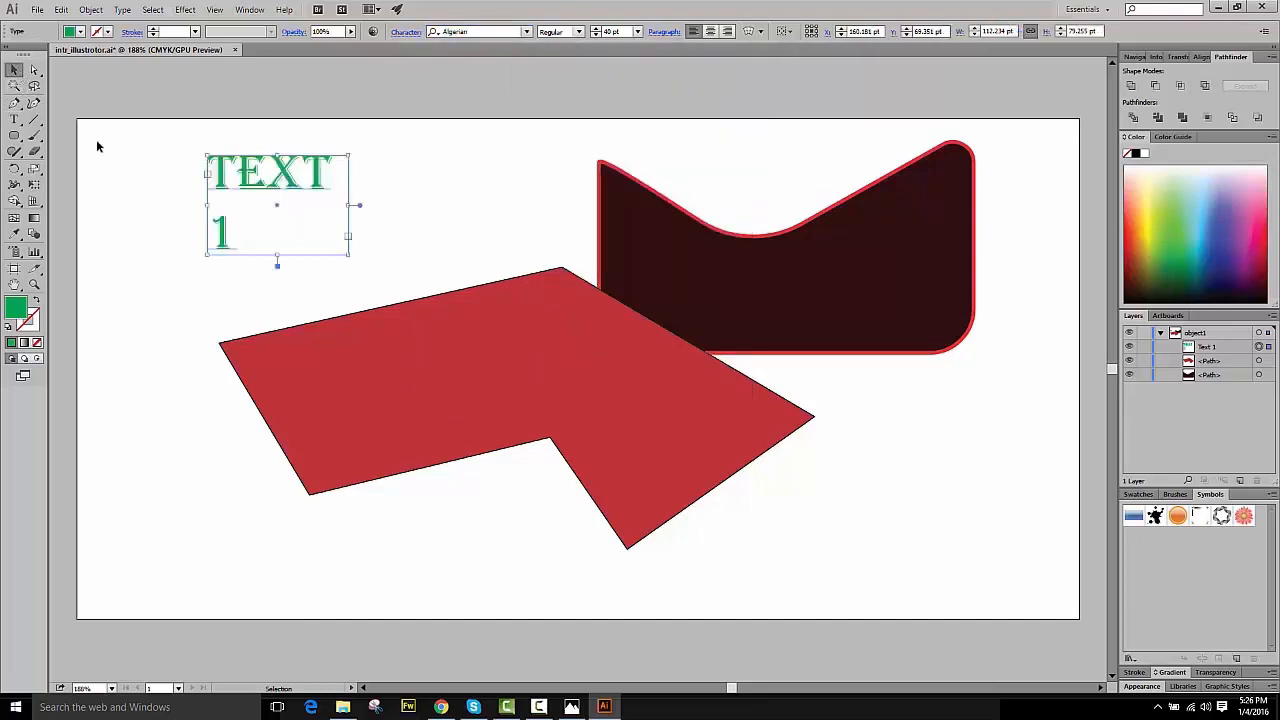
click(177, 157)
drag(241, 172, 263, 190)
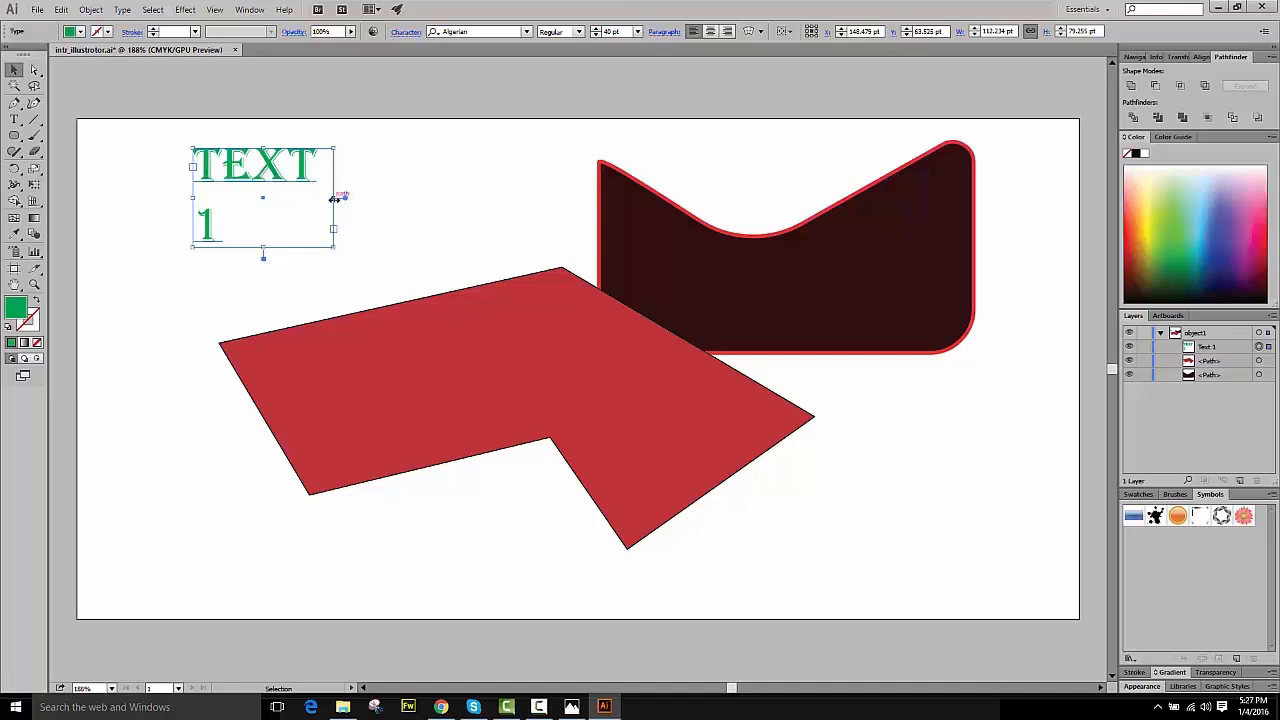
drag(335, 198, 490, 217)
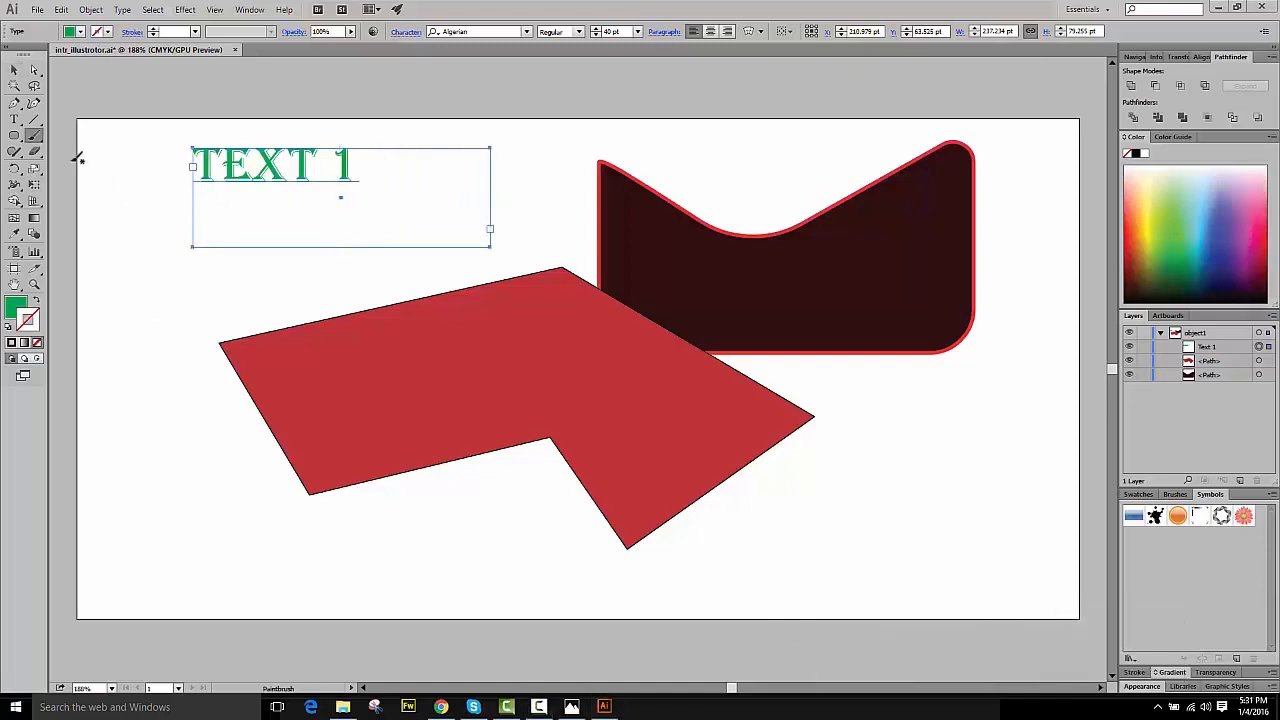
- Set the stroke color to 050505, draw a diagonal line segment left of the red polygon, and move it slightly up
click(34, 119)
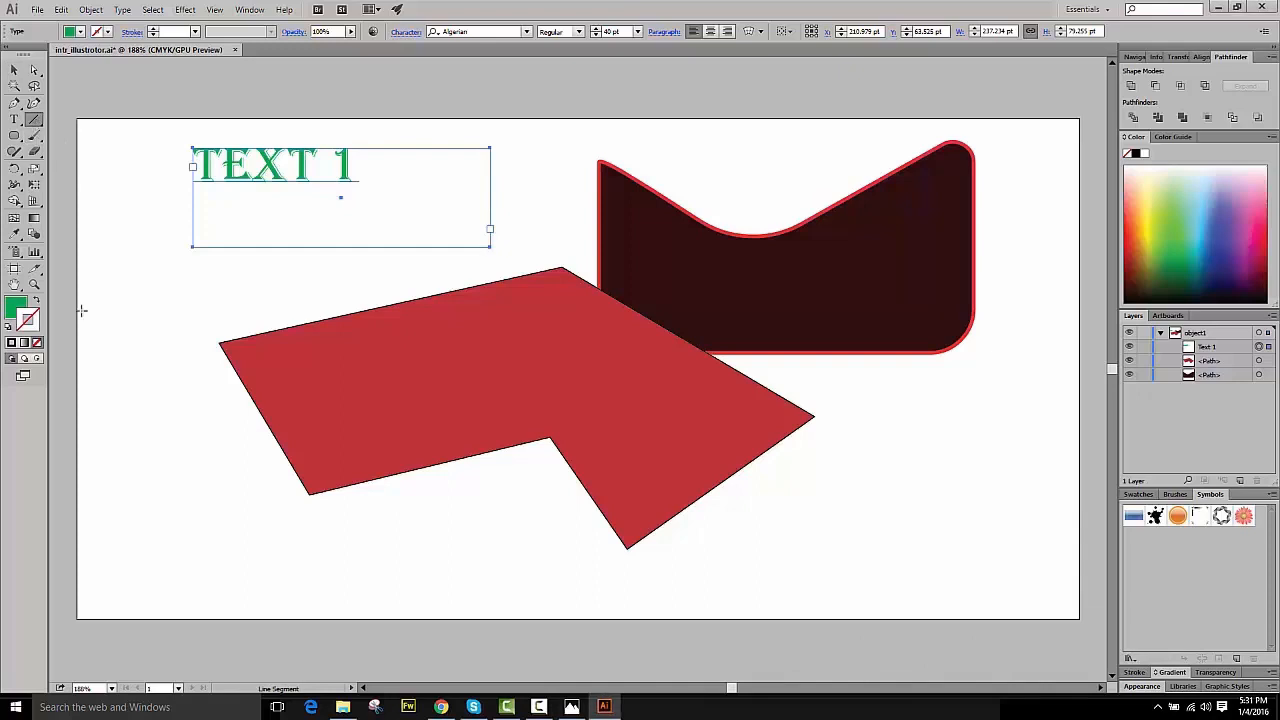
double_click(31, 320)
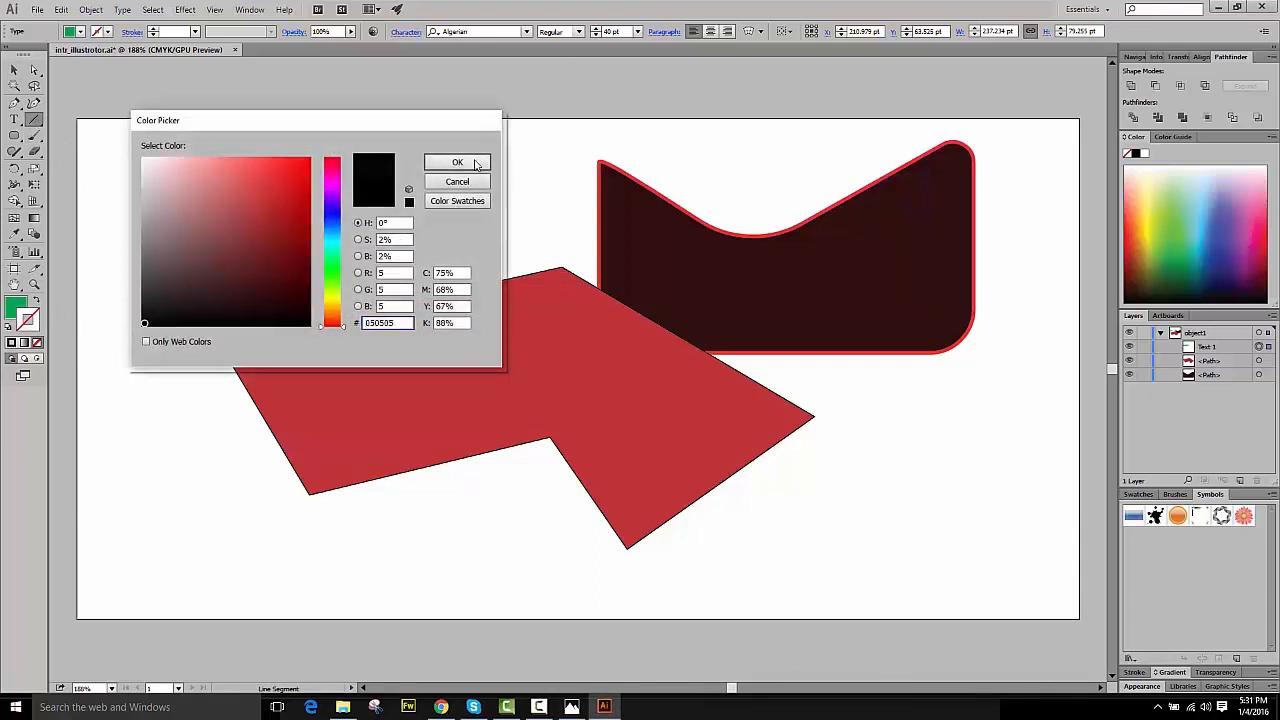
click(457, 162)
drag(128, 330, 245, 530)
click(14, 69)
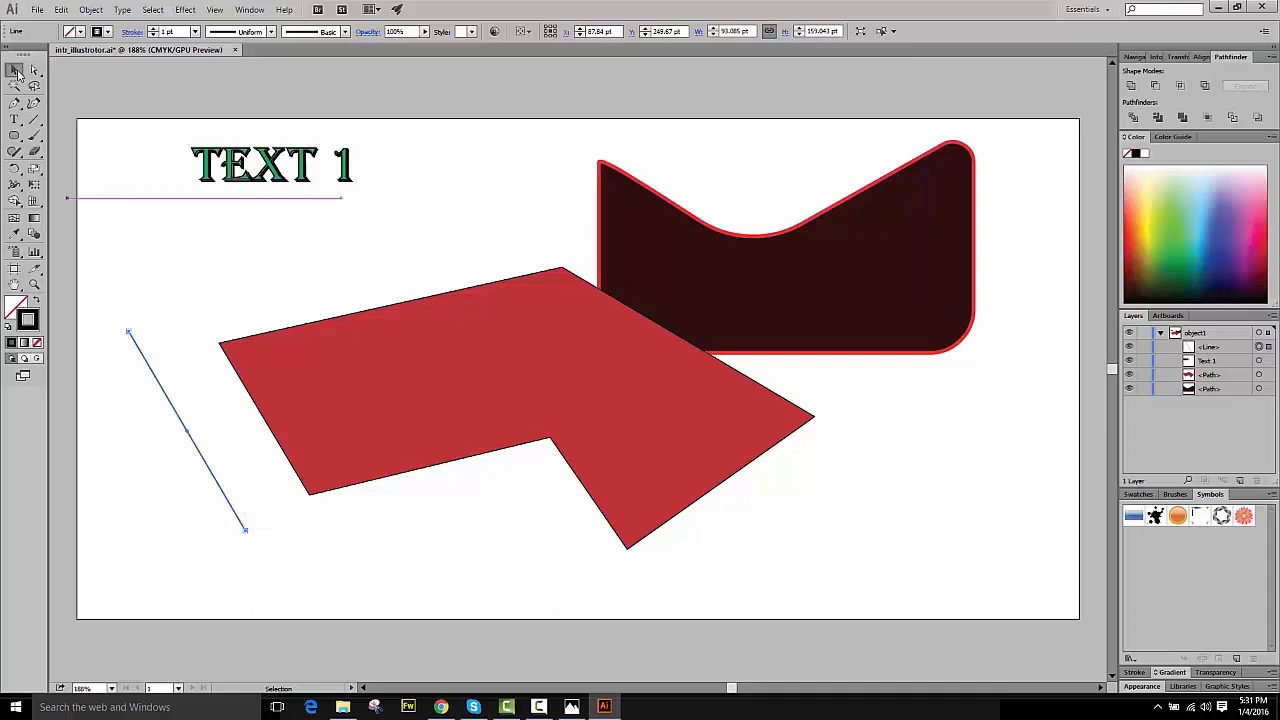
click(210, 290)
drag(155, 371, 129, 270)
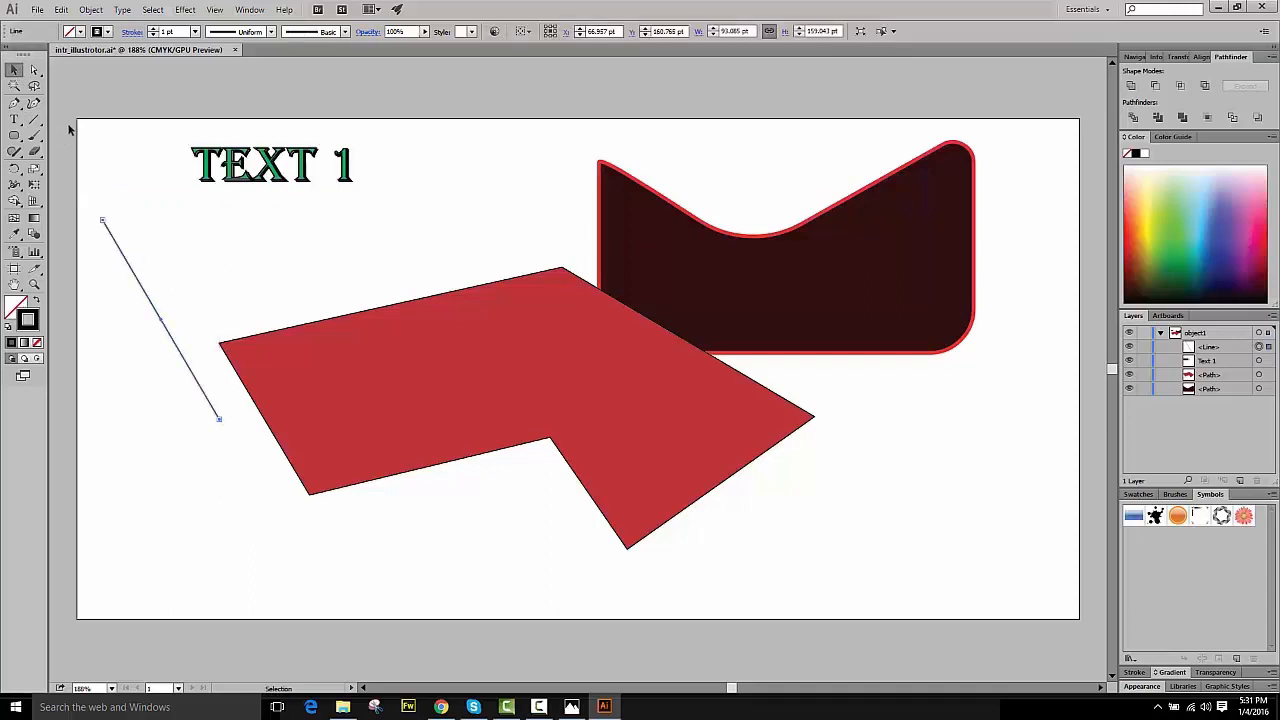
- Paint a long wavy brush stroke across the artboard's lower left area
click(34, 135)
mouse_move(134, 352)
mouse_down()
mouse_move(156, 506)
mouse_move(416, 572)
mouse_move(607, 588)
mouse_up()
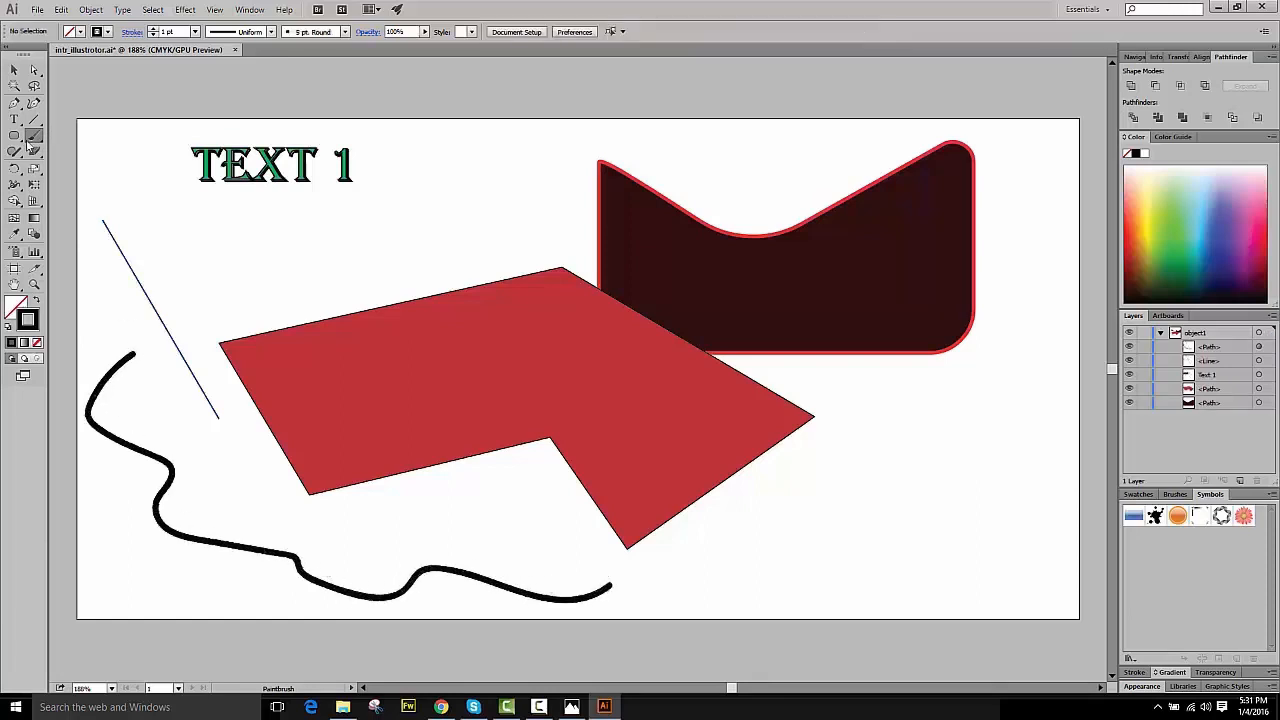
- Set the brush stroke weight to 10 pt and paint a thick S-shaped stroke across the red polygon
click(22, 71)
click(34, 136)
drag(169, 32, 160, 37)
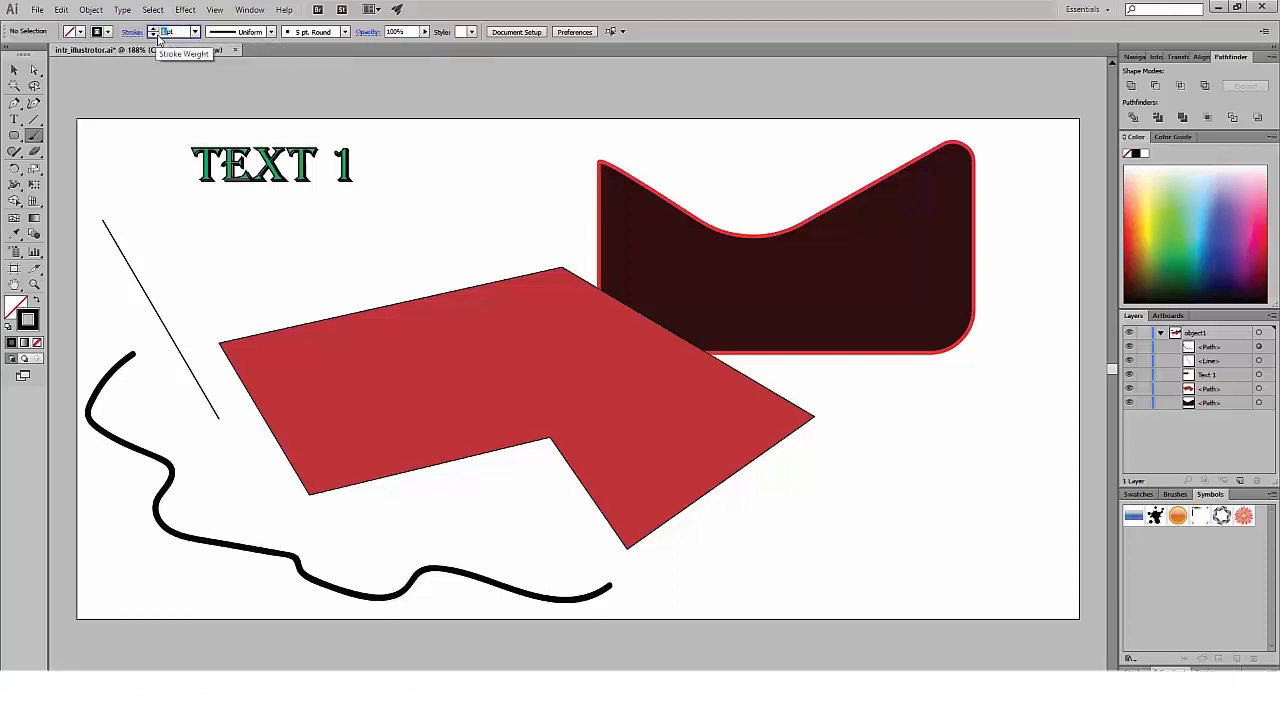
text(10)
key(Return)
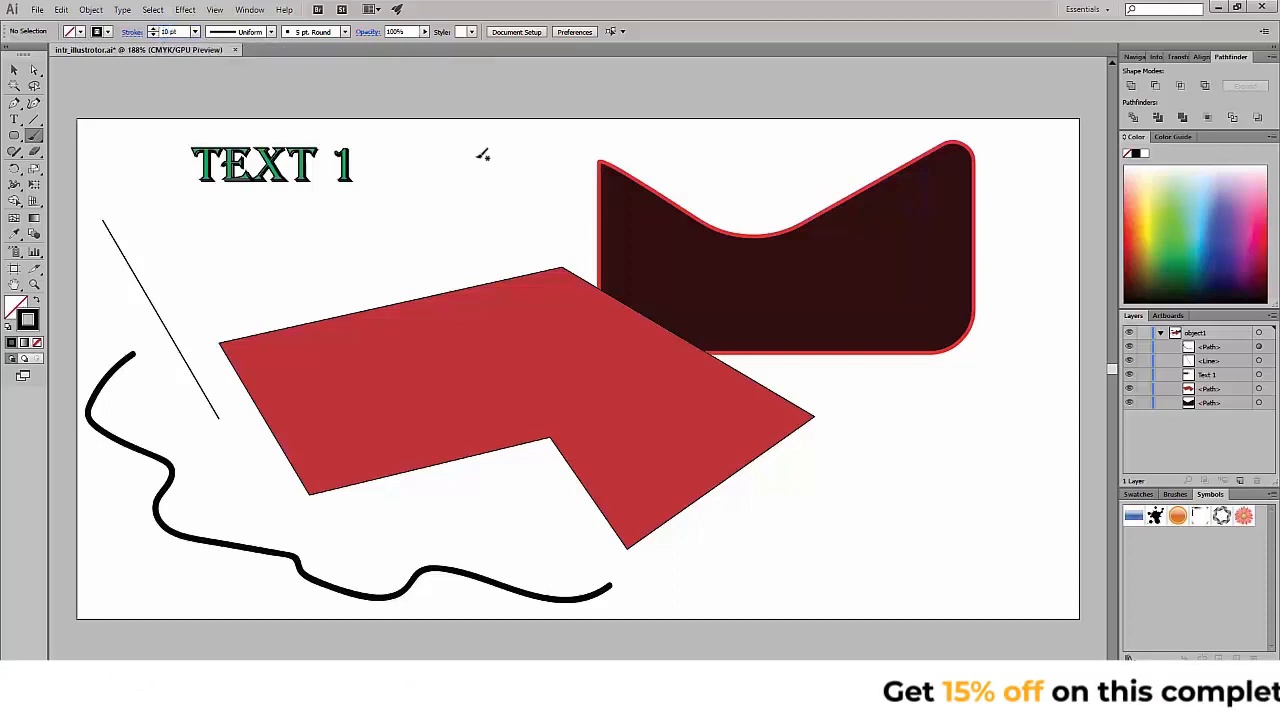
mouse_move(480, 149)
mouse_down()
mouse_move(362, 215)
mouse_move(322, 262)
mouse_move(352, 332)
mouse_move(508, 369)
mouse_move(631, 482)
mouse_move(715, 512)
mouse_up()
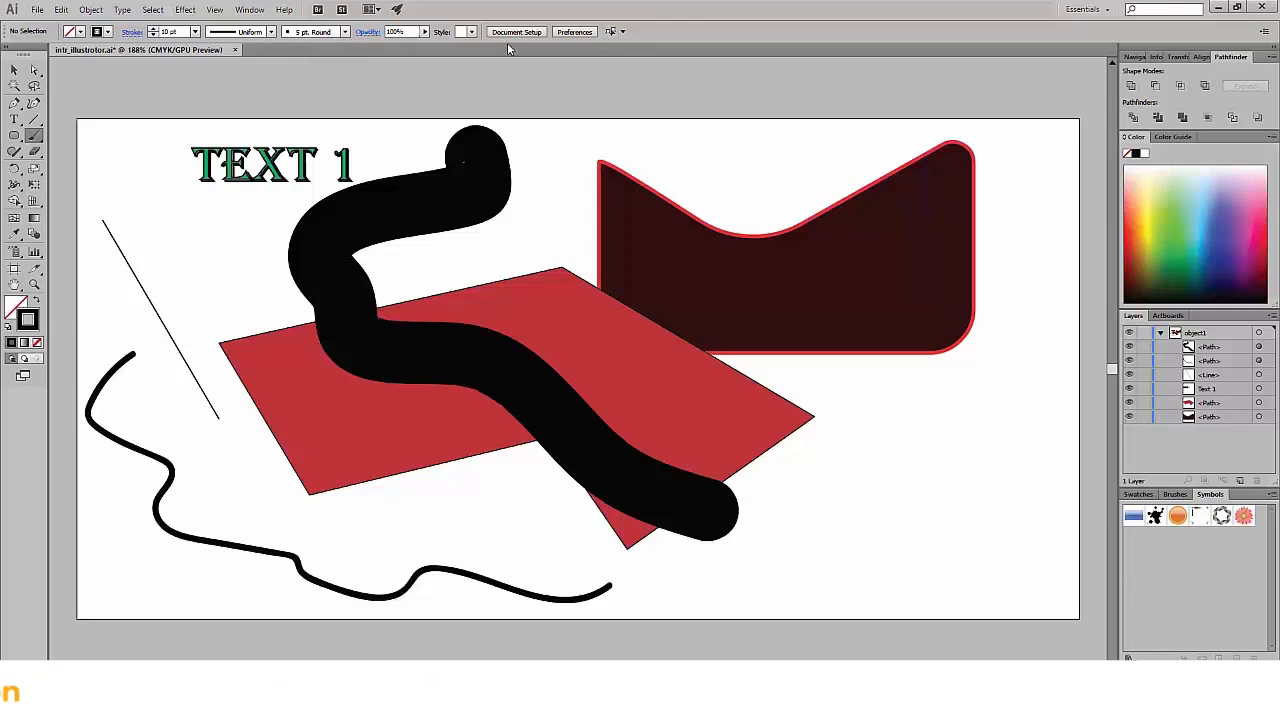
- Move the dark rounded shape further right toward the artboard's upper right corner
click(13, 70)
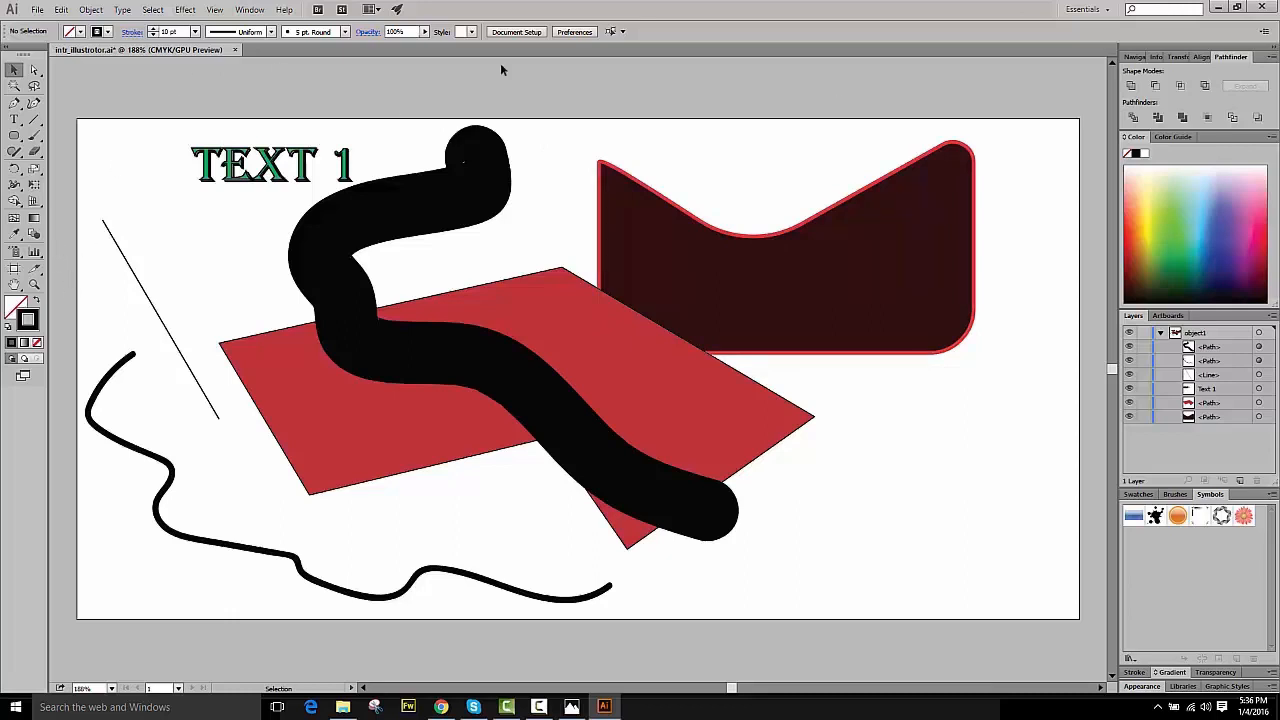
drag(893, 250, 980, 234)
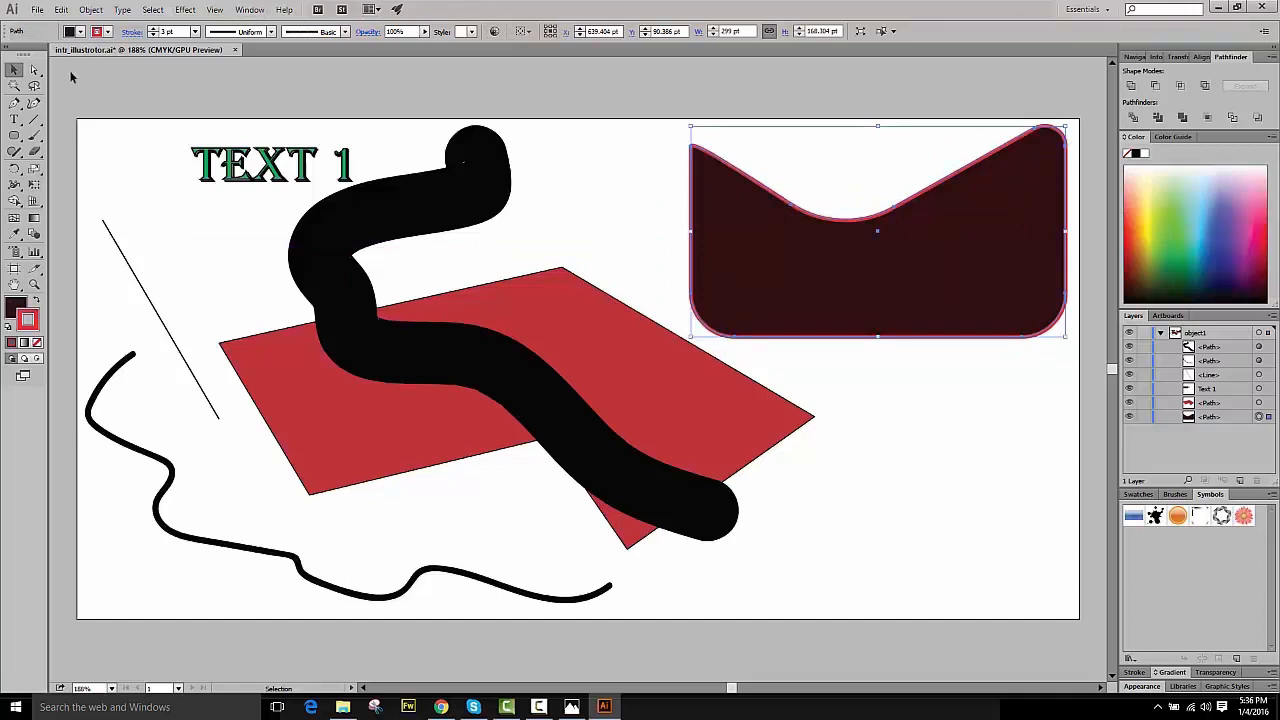
click(17, 140)
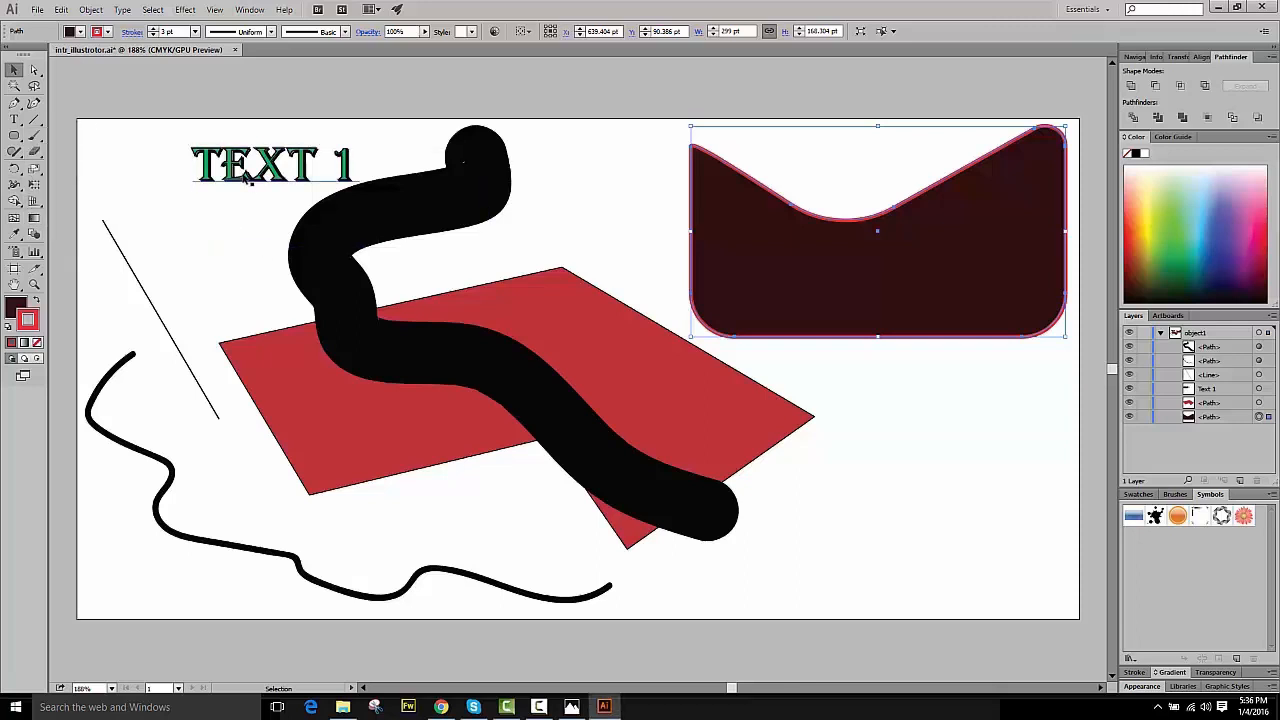
- Reposition the TEXT 1 box at the artboard's upper left corner
drag(248, 178, 863, 415)
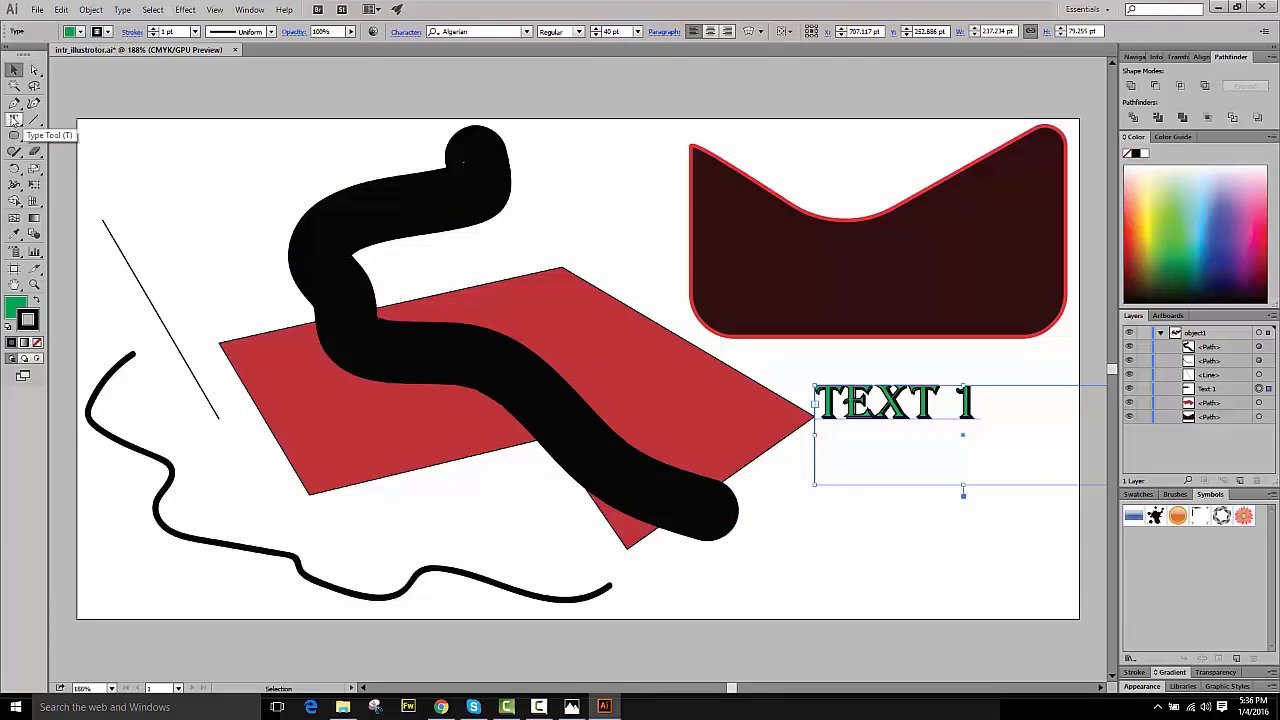
click(15, 121)
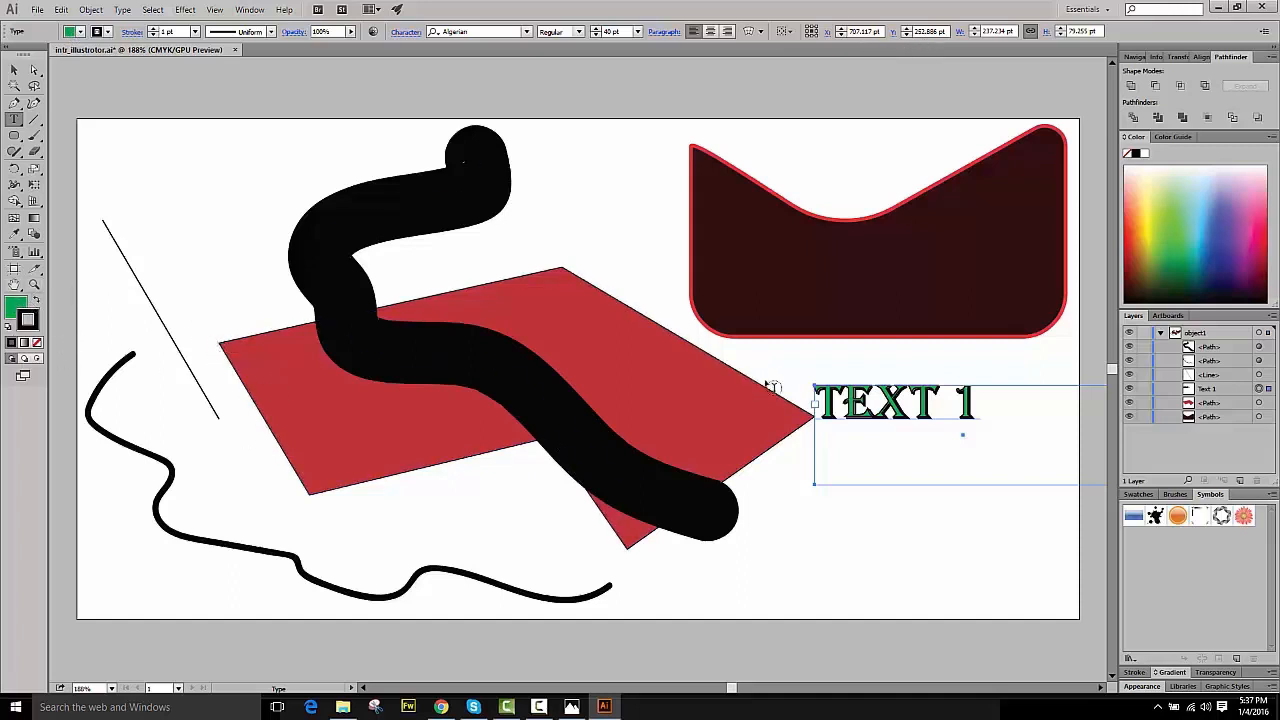
click(14, 70)
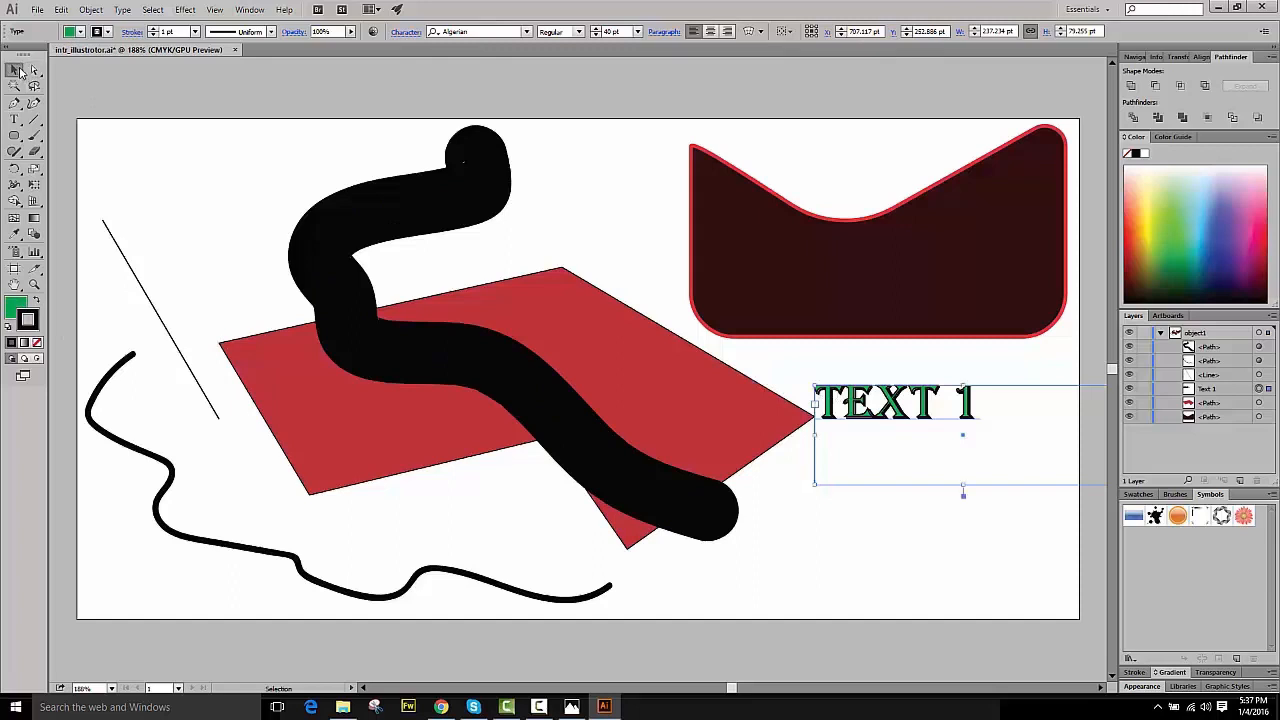
drag(880, 405, 173, 200)
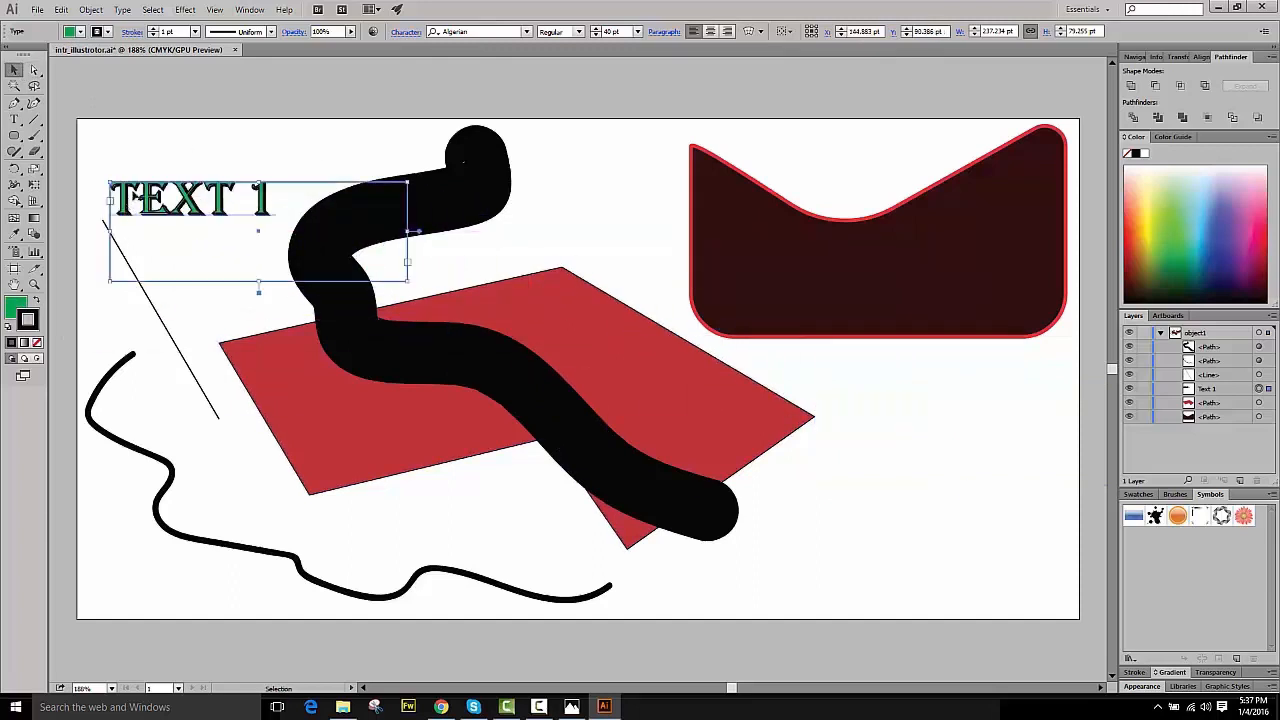
- Open the text's fill color in the color picker and confirm it
double_click(17, 307)
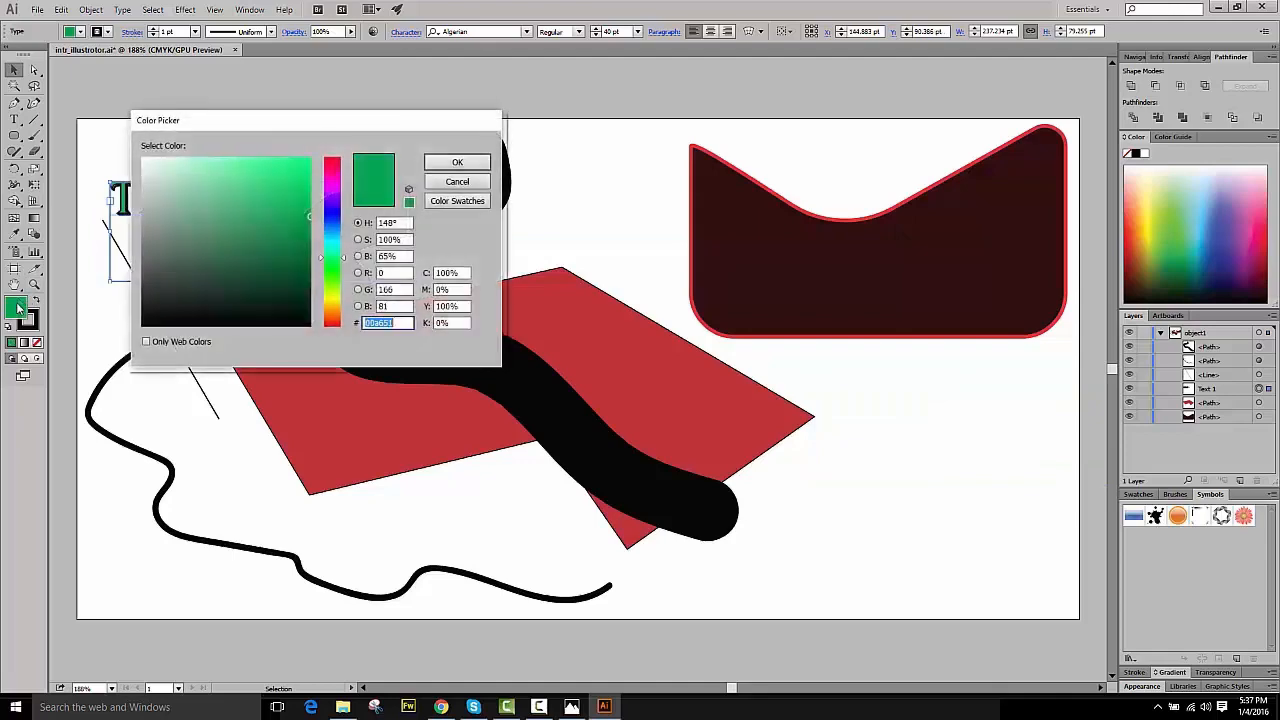
click(457, 162)
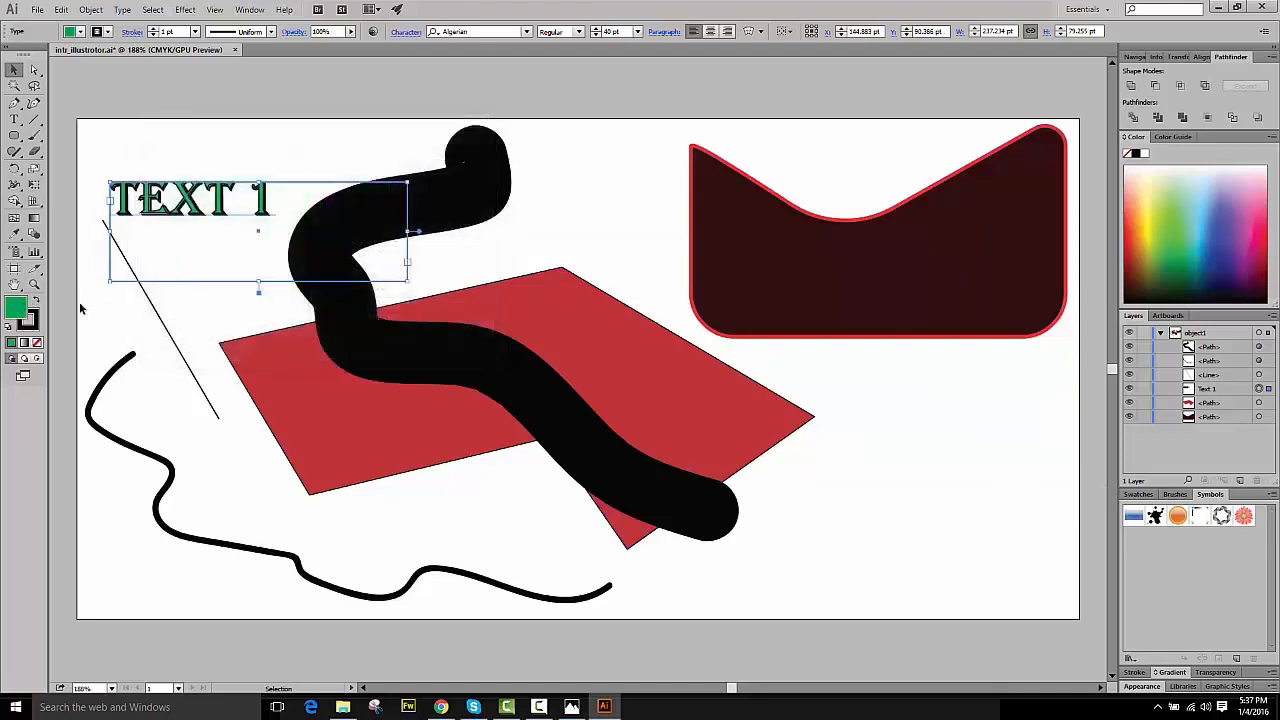
- Confirm the text's stroke color in the color picker, and move the black brush stroke further right
double_click(29, 320)
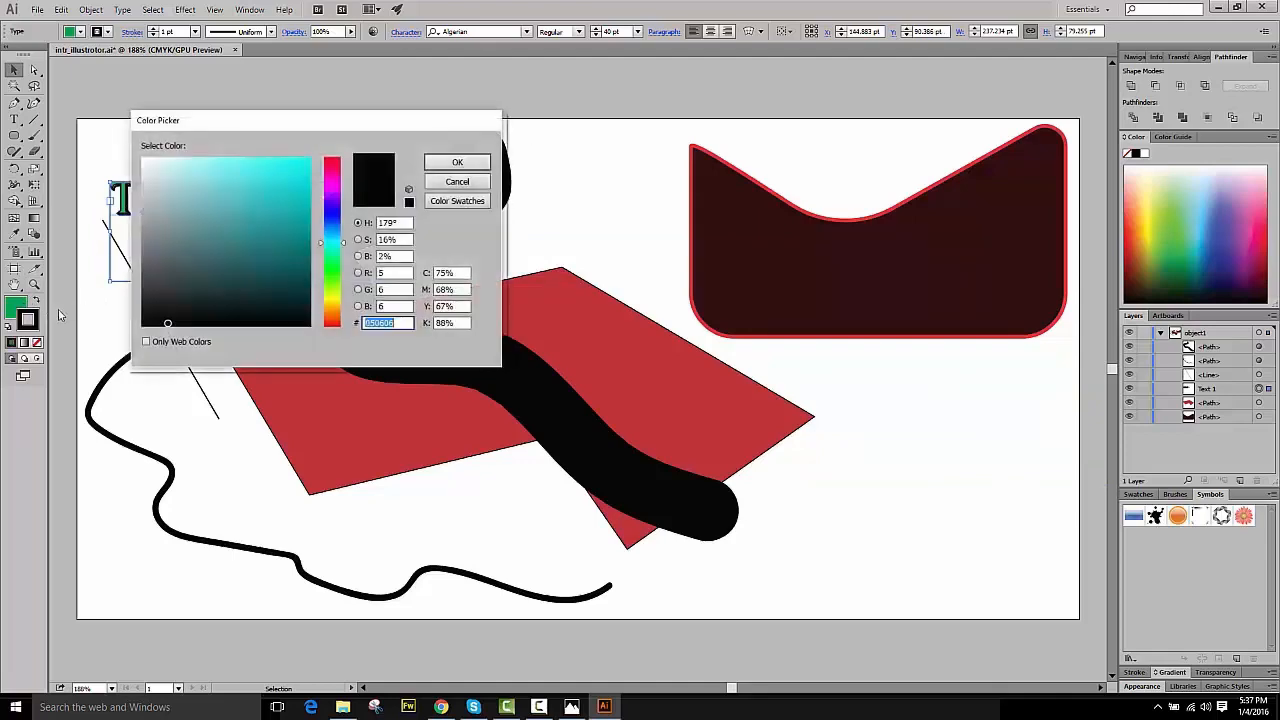
click(458, 162)
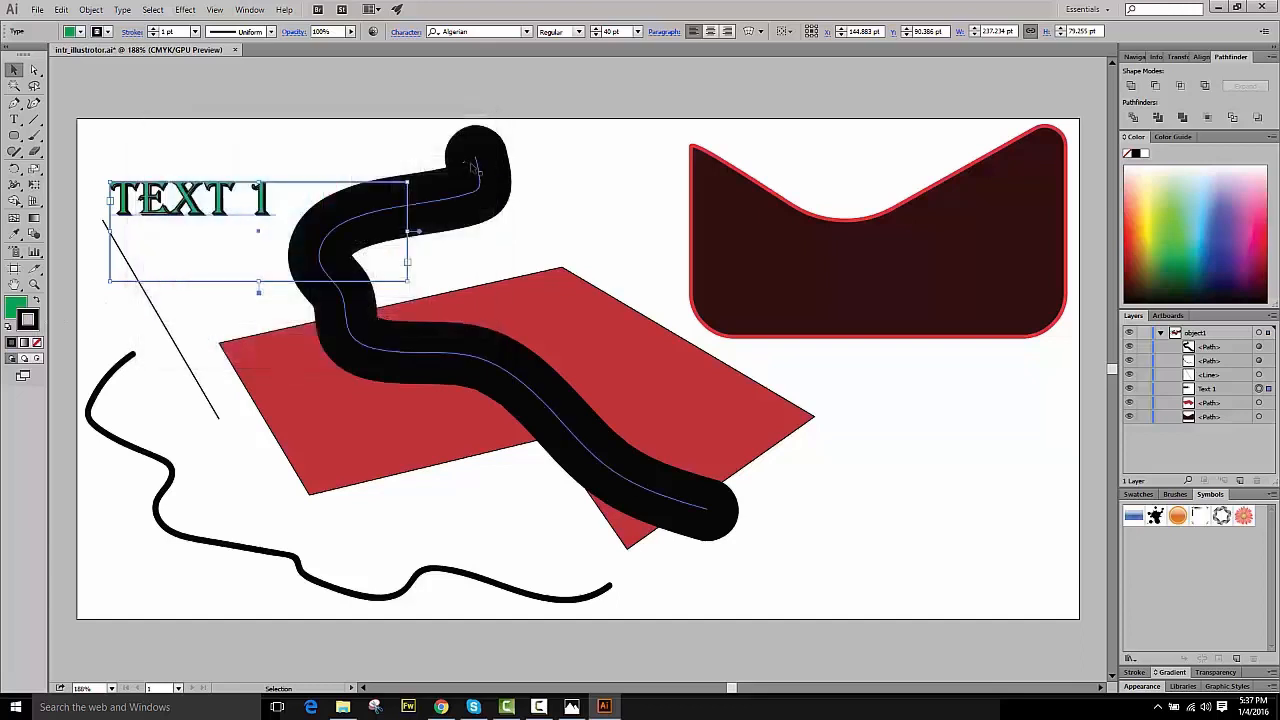
drag(473, 166, 593, 144)
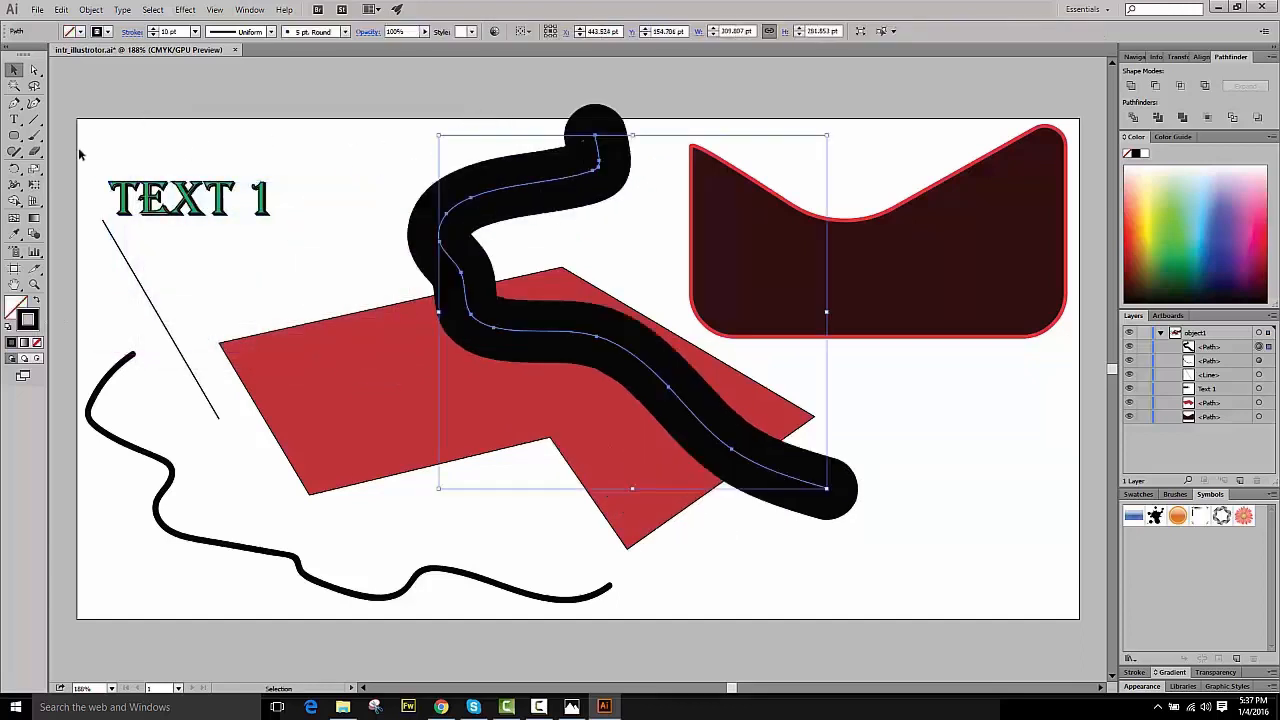
- Move the thin diagonal line to the artboard's lower right area, below the dark rounded shape
click(35, 138)
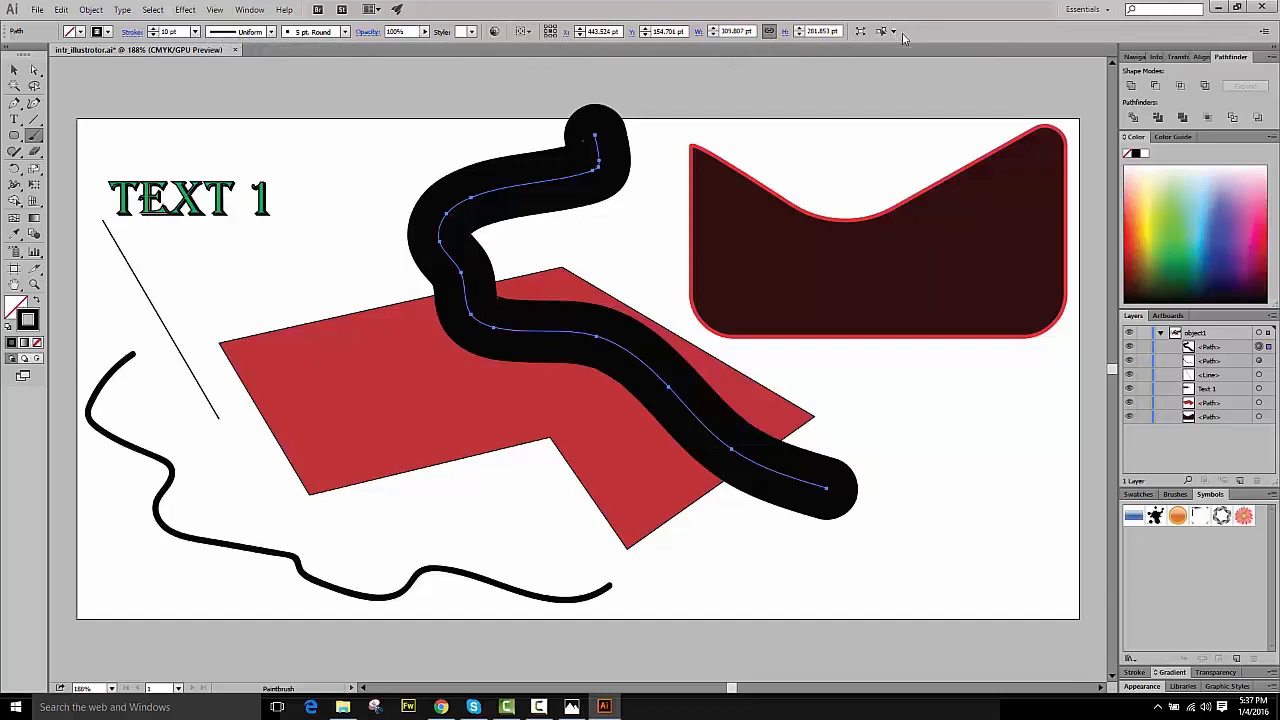
click(14, 70)
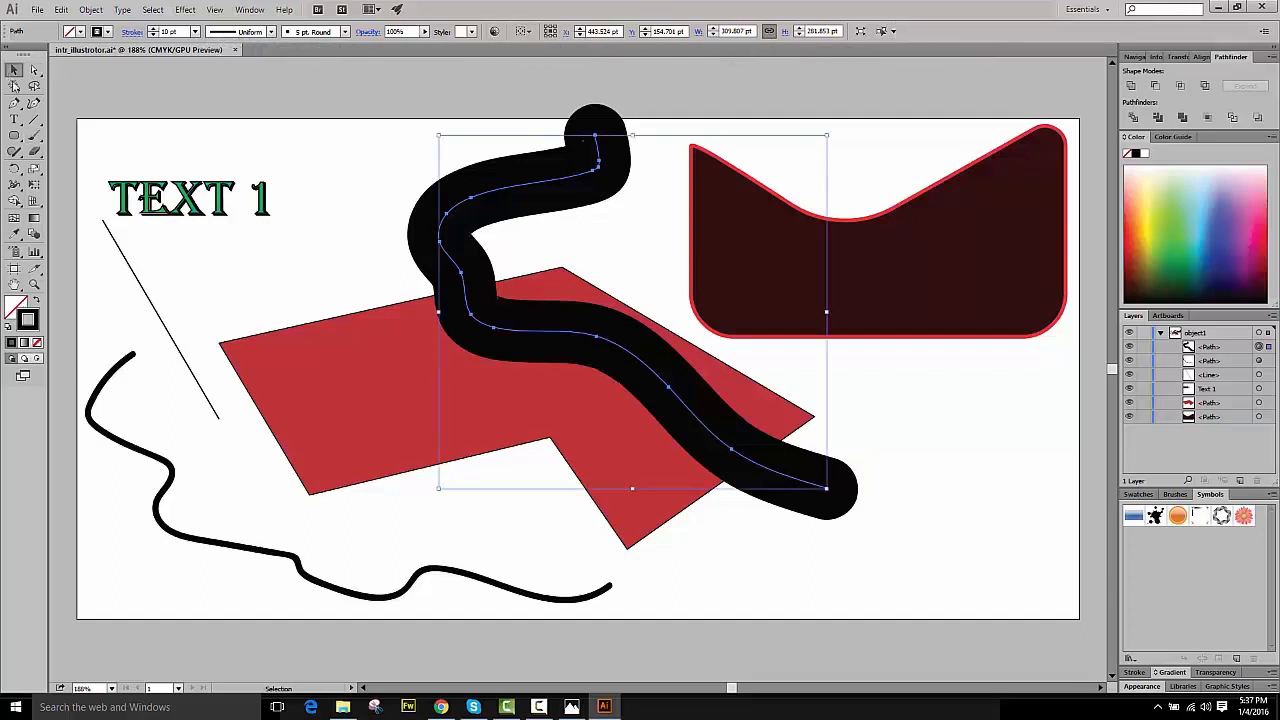
click(160, 325)
drag(160, 329, 959, 488)
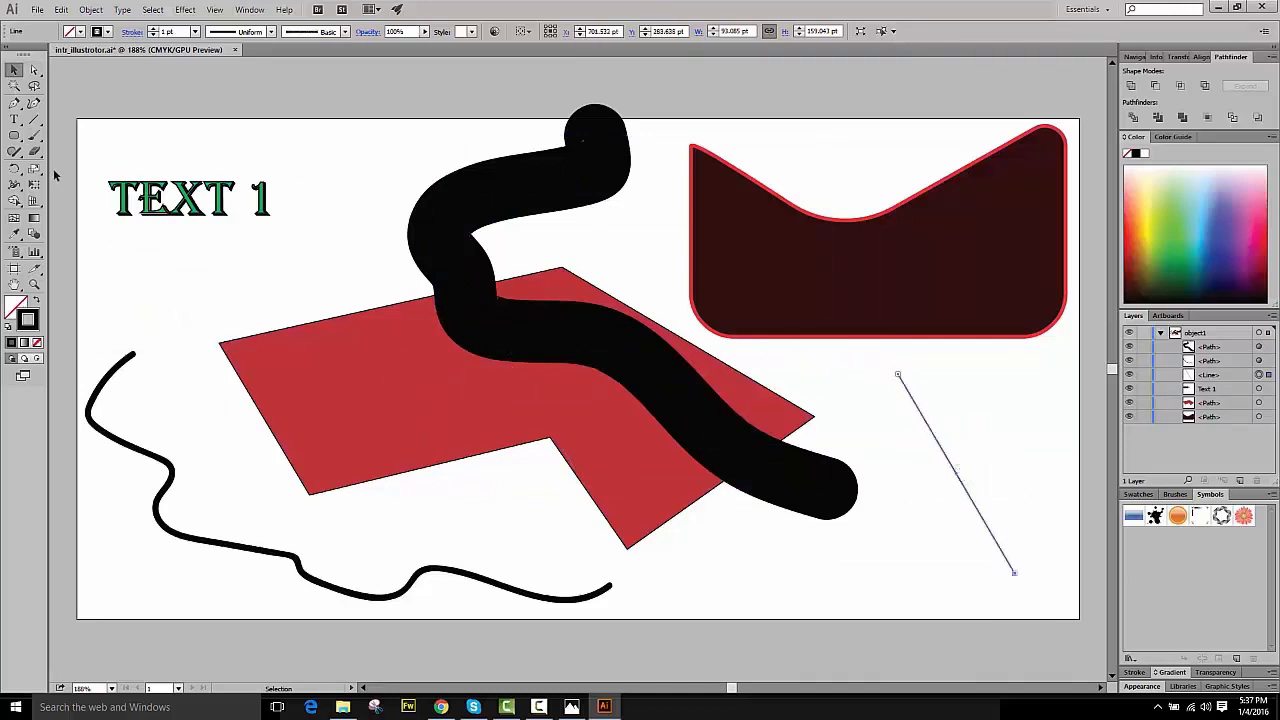
- Draw a spiral with the Spiral tool below the TEXT 1 label, near the artboard's left edge
click(35, 121)
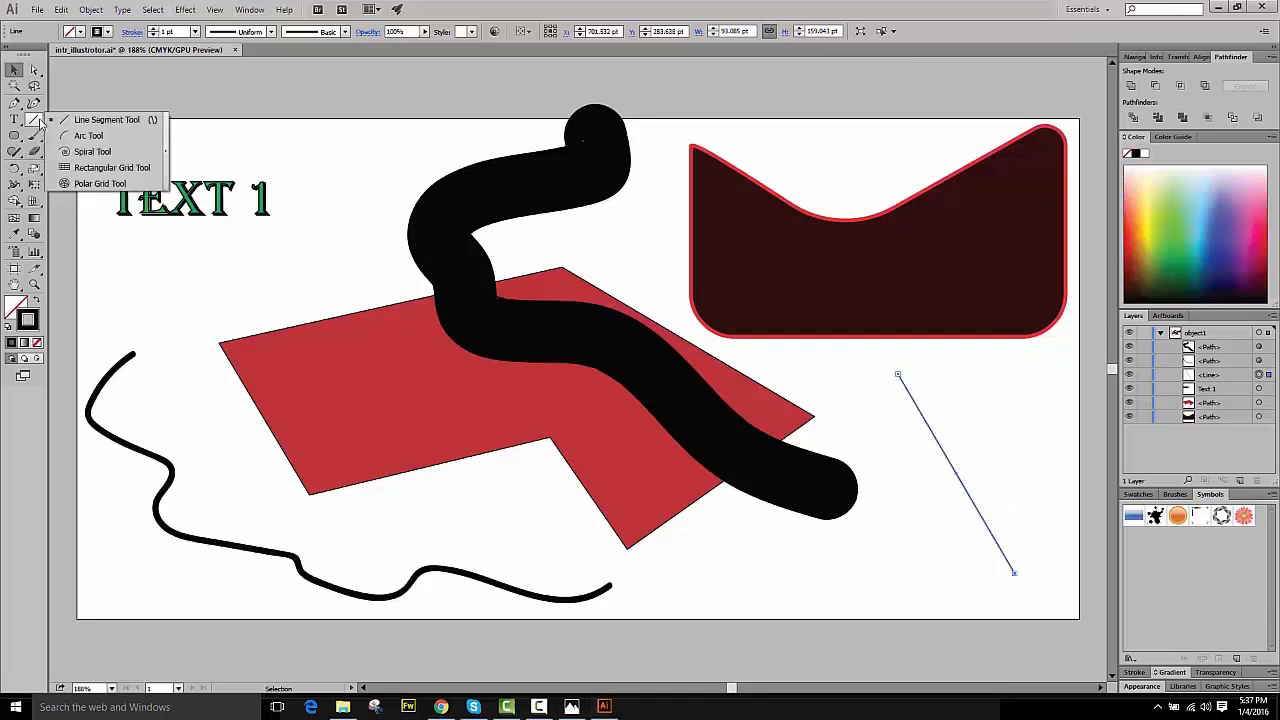
click(100, 152)
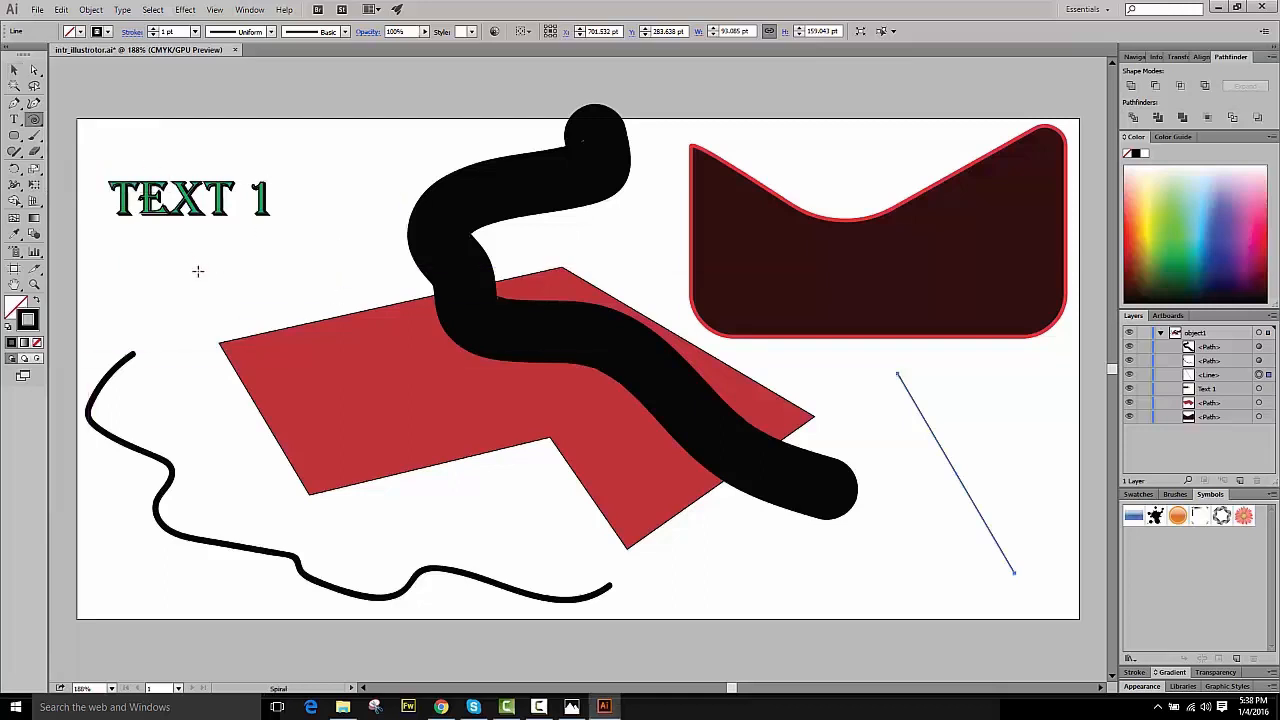
drag(197, 271, 278, 342)
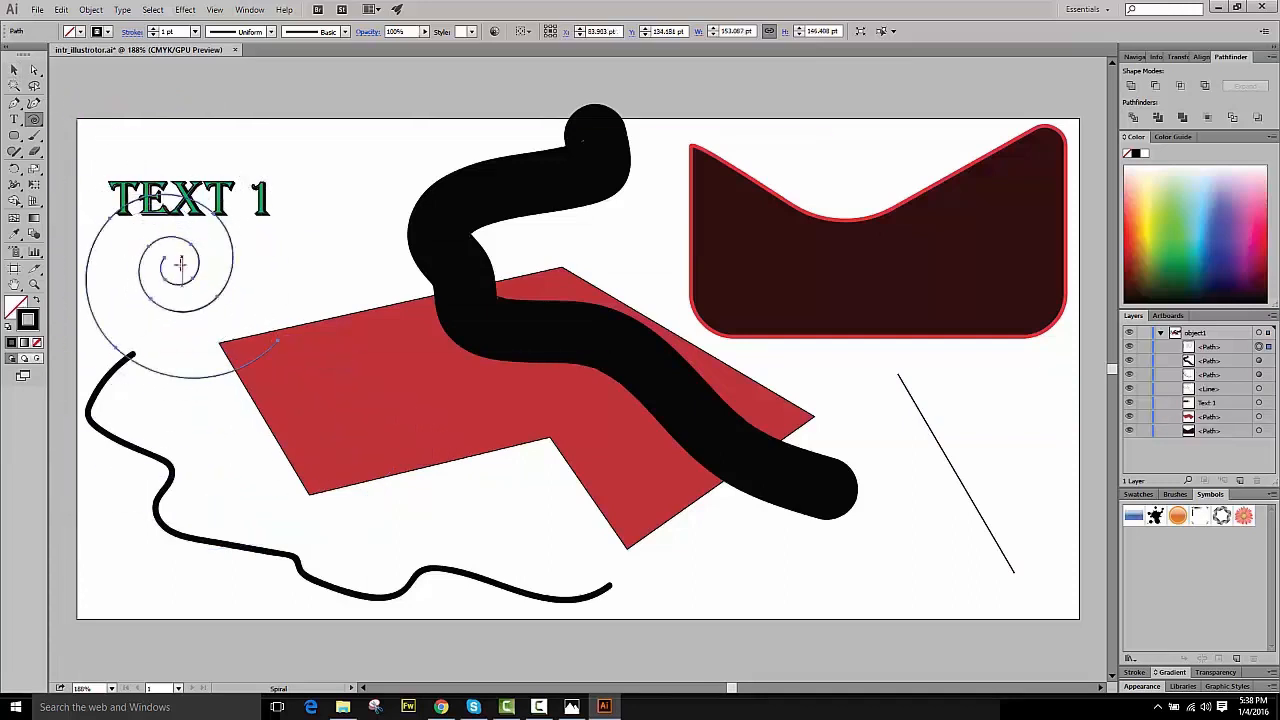
- Set the spiral's stroke weight to 5 pt and move it onto the red polygon's upper left part
click(169, 31)
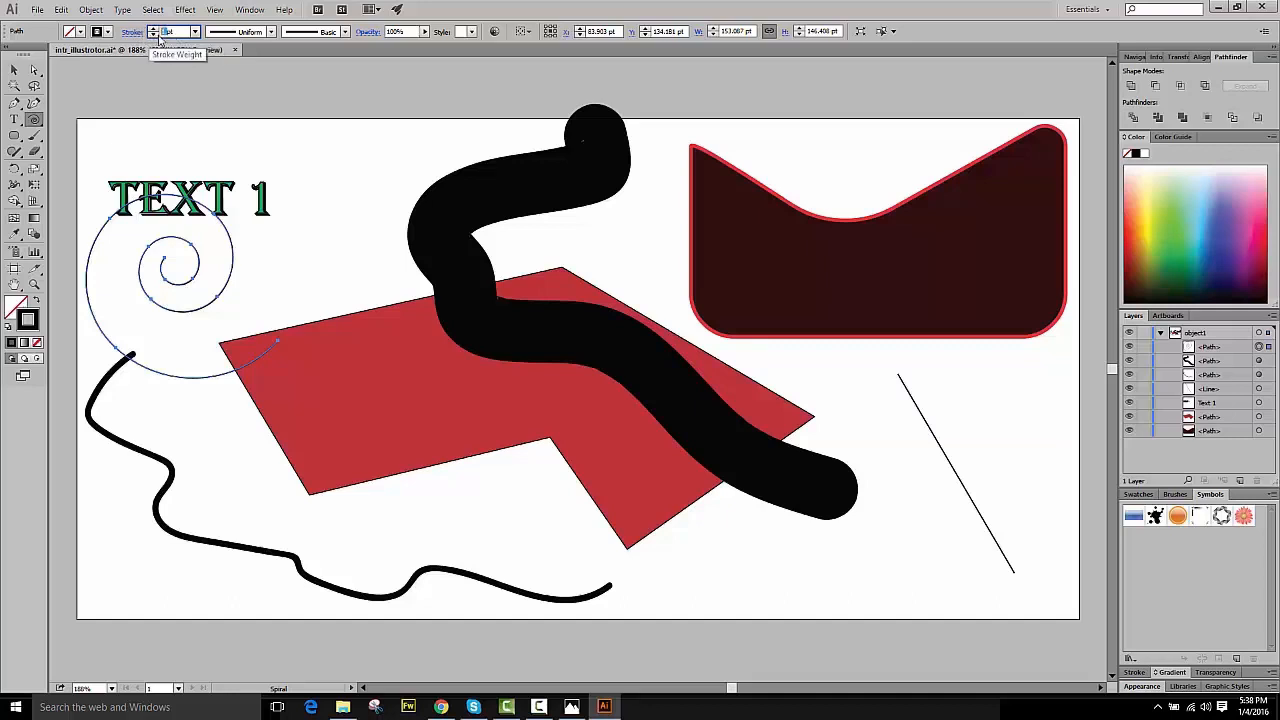
text(5)
key(Return)
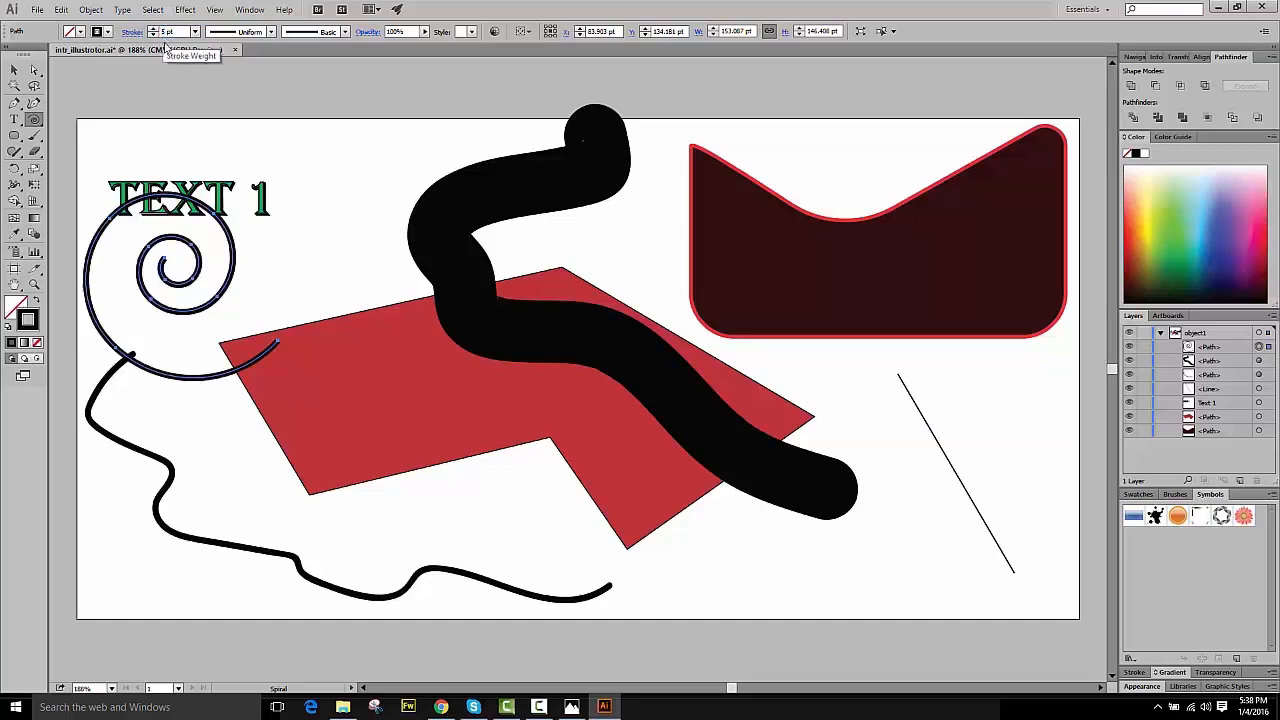
click(14, 70)
drag(185, 242, 330, 305)
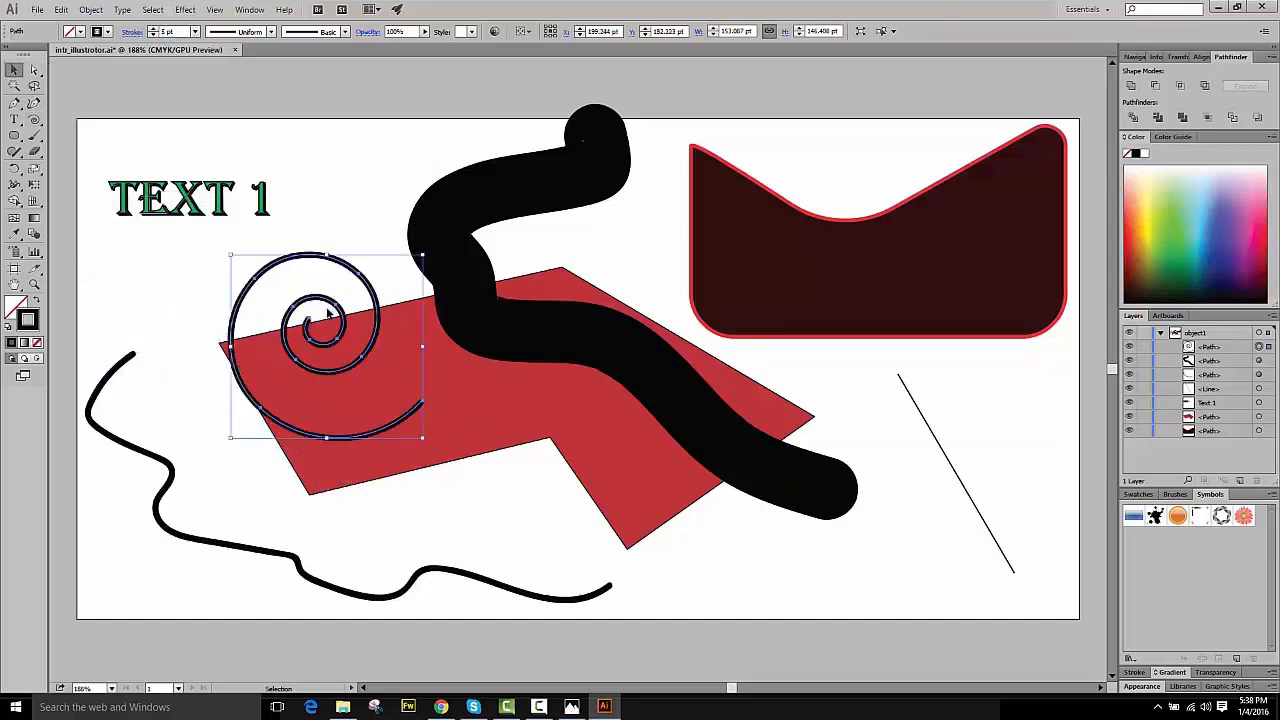